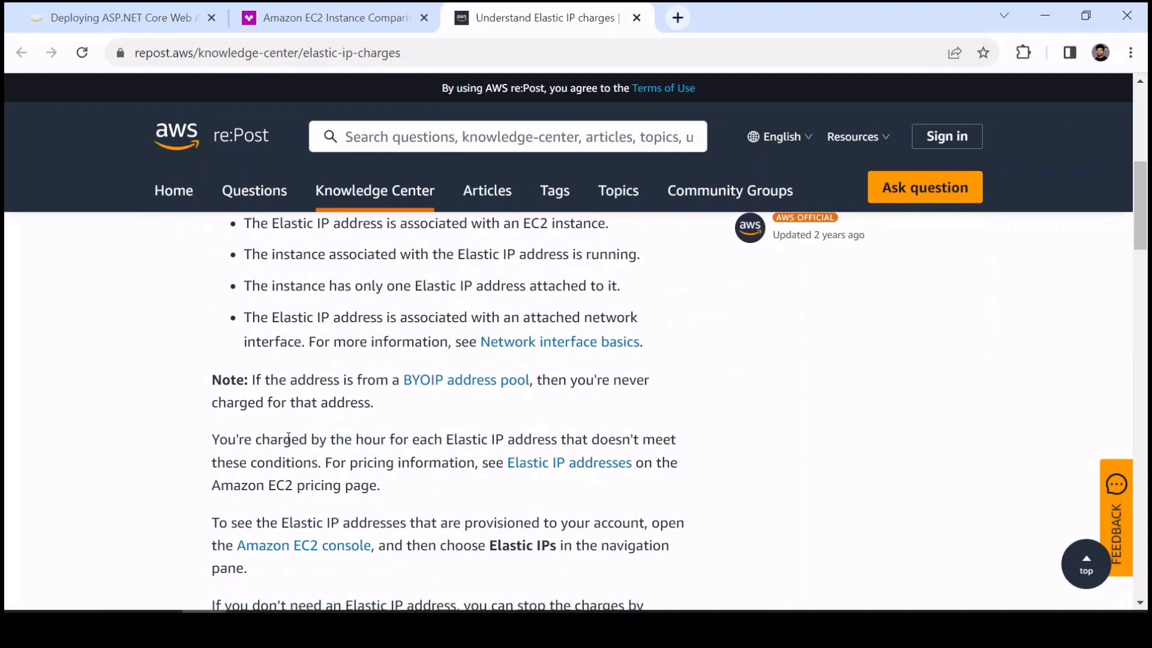
# Step: Review the Elastic IP charges article and the Estimated Monthly Costing notes, then bring up the EC2 instance comparison page
pyautogui.scroll(4, 288, 439)
pyautogui.scroll(3, 288, 438)
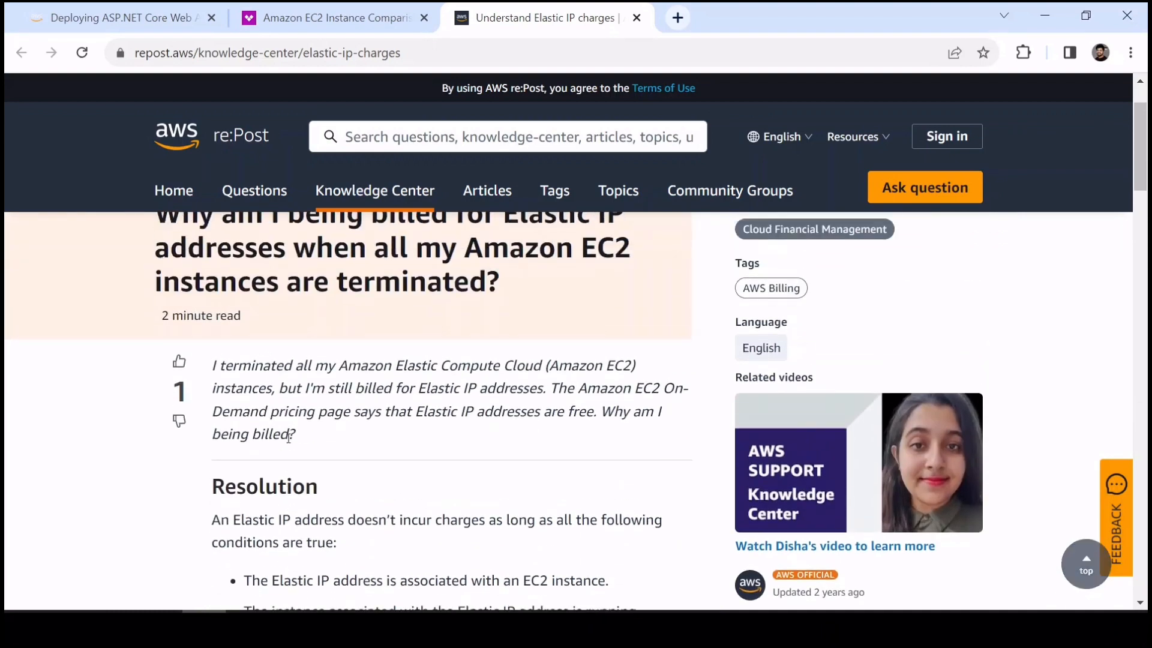
pyautogui.click(144, 17)
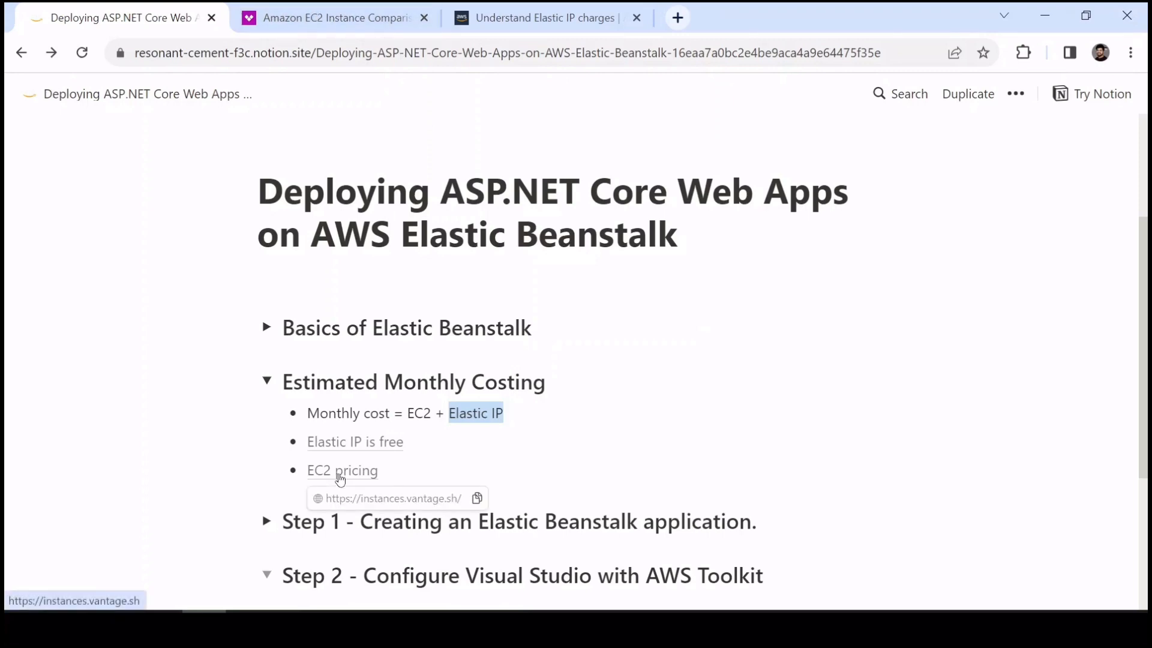
pyautogui.hotkey('ctrl', 'Tab')
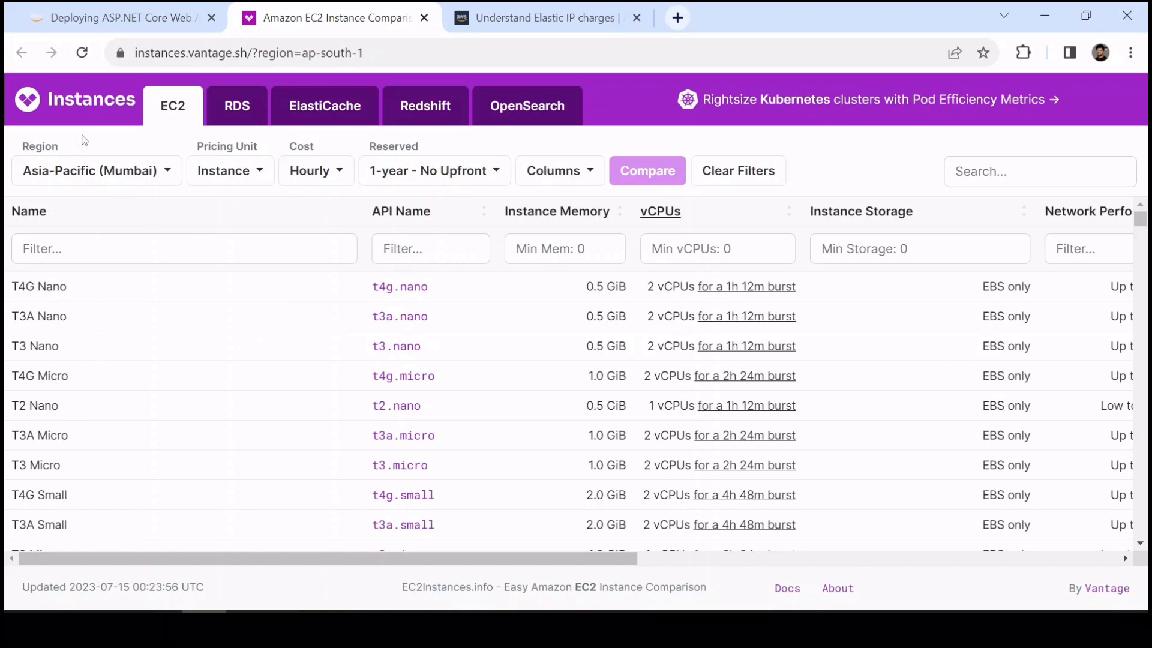
# Step: Check the region choices, keep Asia-Pacific (Mumbai), and filter instances to a minimum of 2 GiB memory and 2 vCPUs
pyautogui.click(109, 172)
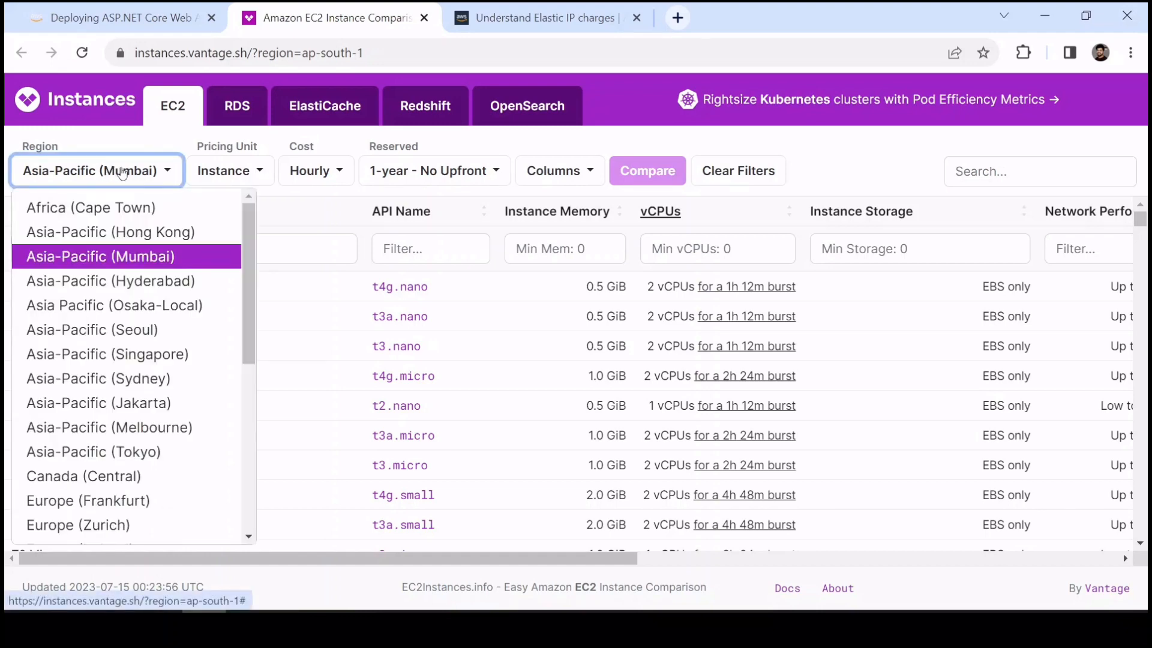
pyautogui.click(135, 177)
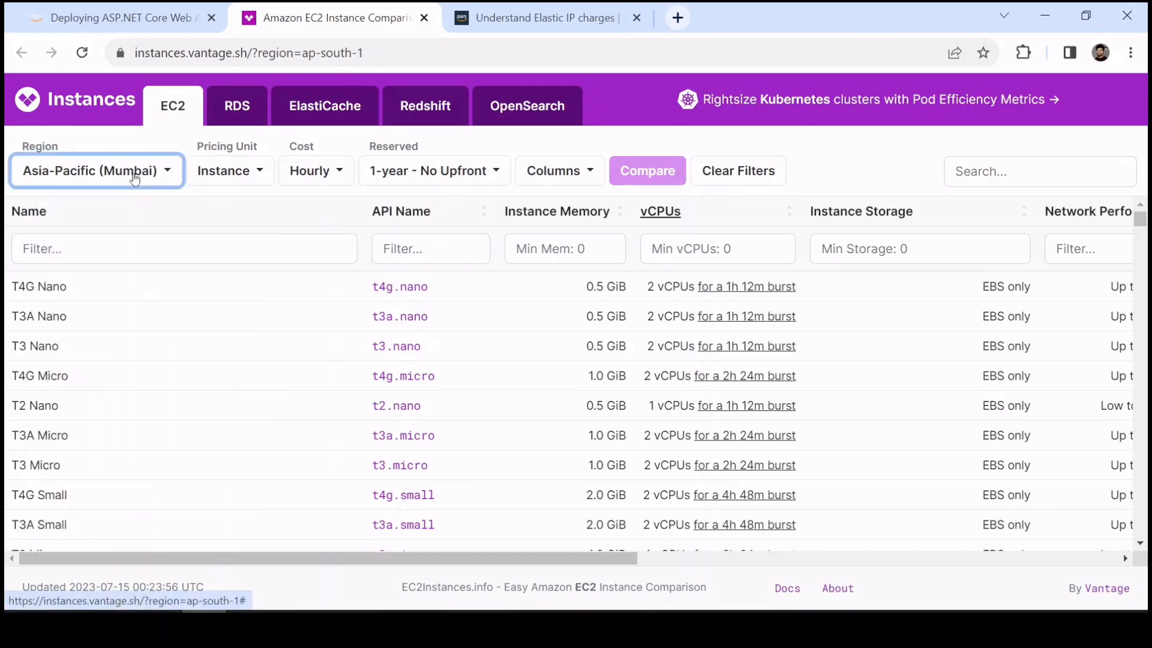
pyautogui.click(559, 248)
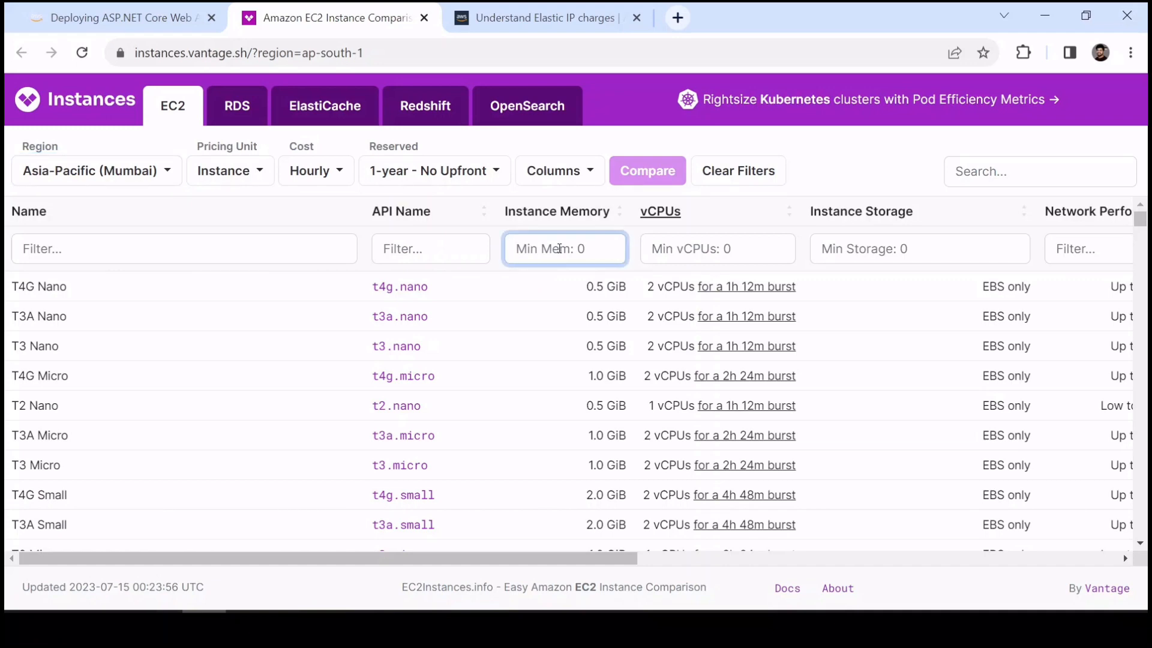
pyautogui.write('2')
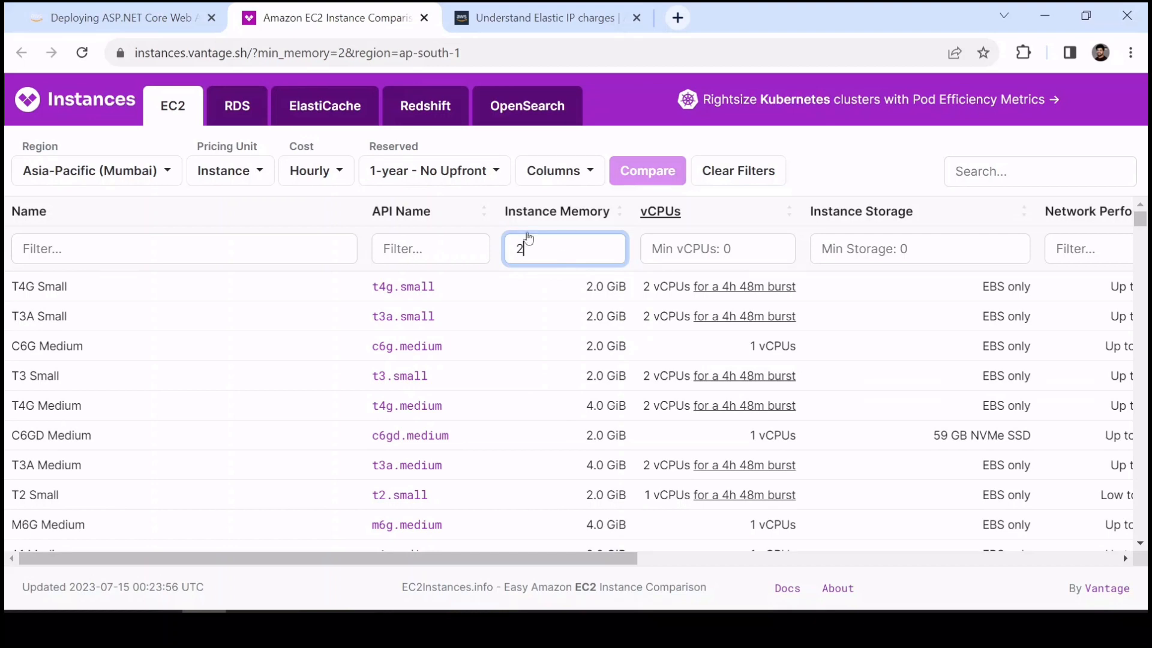
pyautogui.click(709, 248)
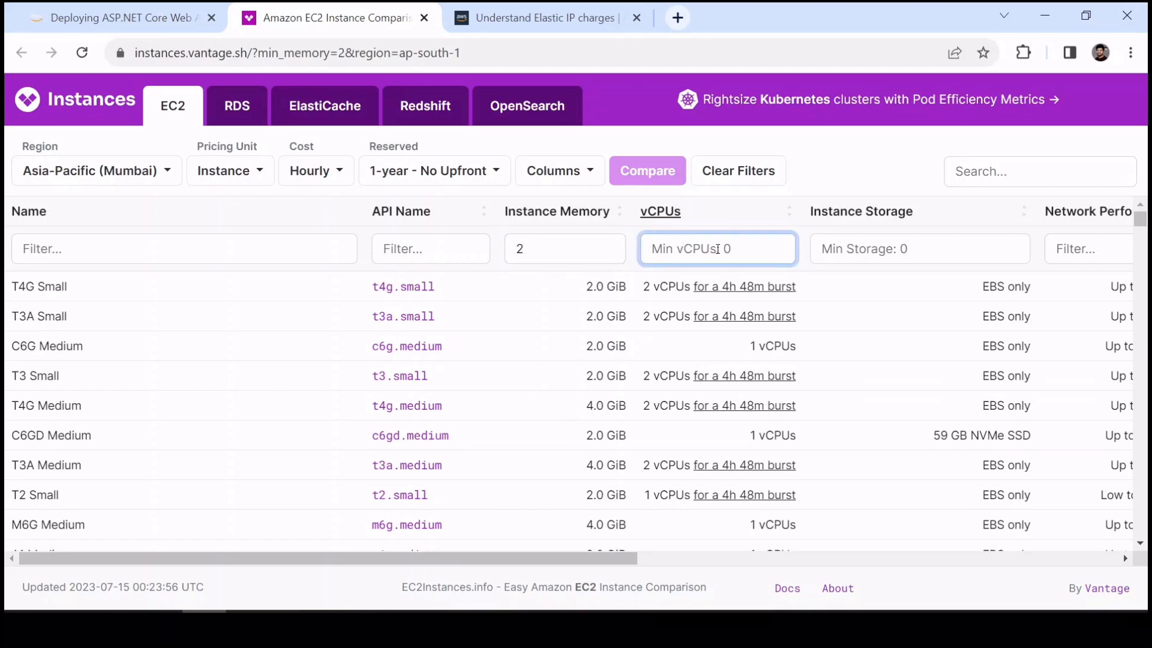
pyautogui.write('2')
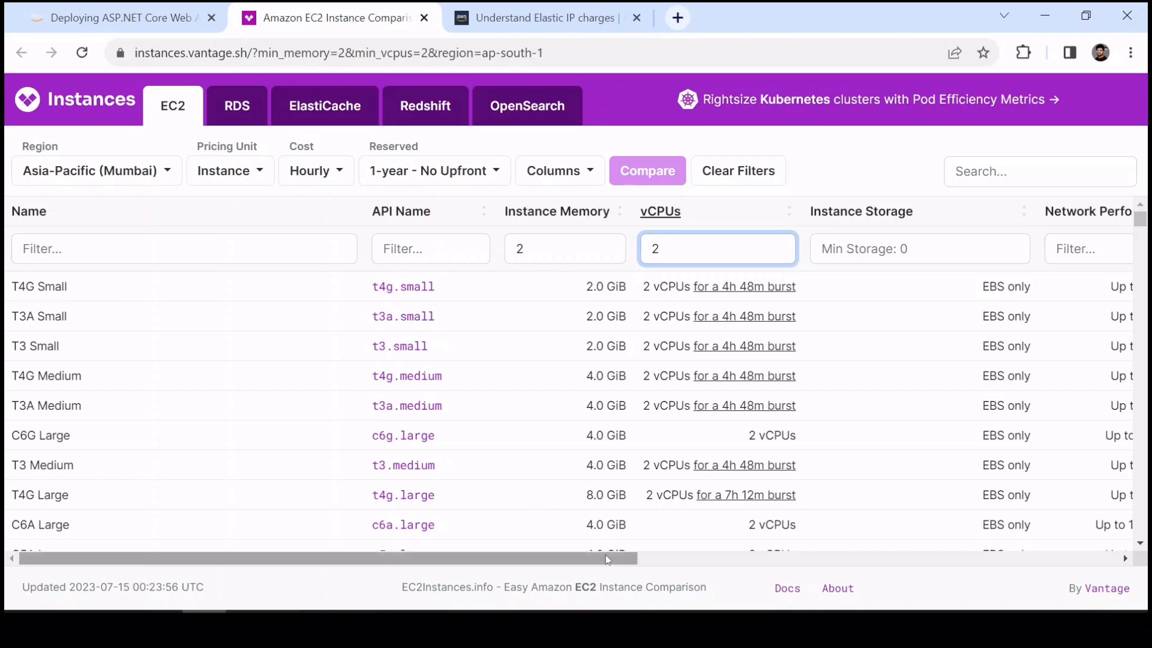
# Step: Display the instance costs as Monthly and examine the On Demand prices of the filtered instances
pyautogui.moveTo(608, 558)
pyautogui.mouseDown()
pyautogui.moveTo(778, 553)
pyautogui.moveTo(600, 555)
pyautogui.mouseUp()
pyautogui.click(305, 165)
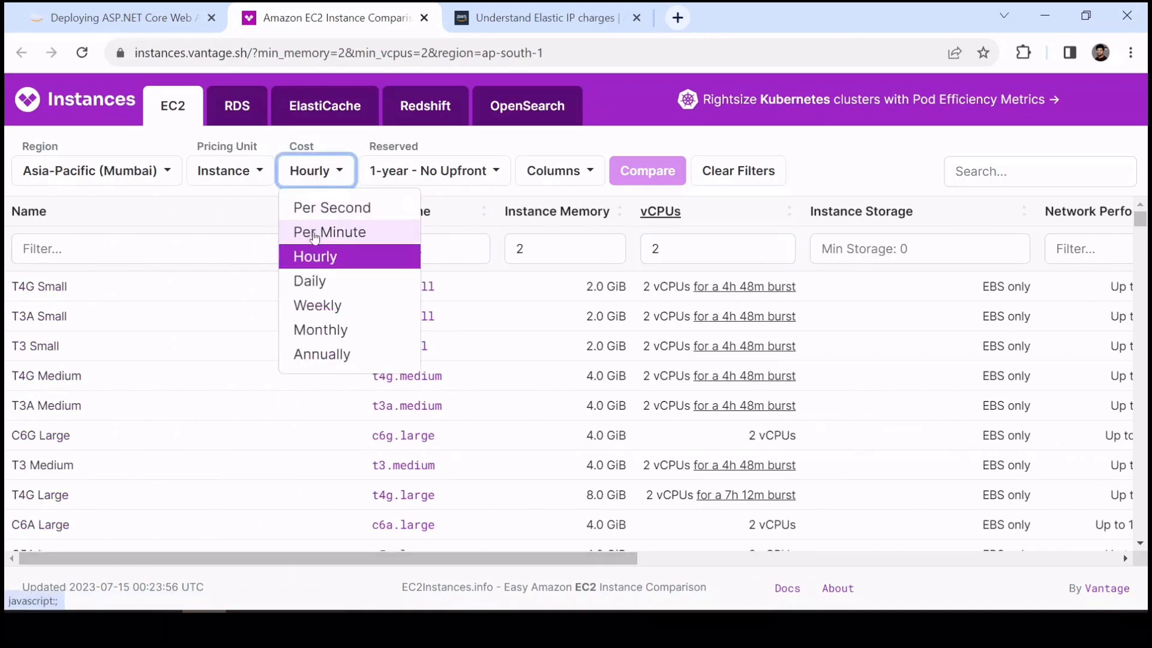
pyautogui.click(324, 331)
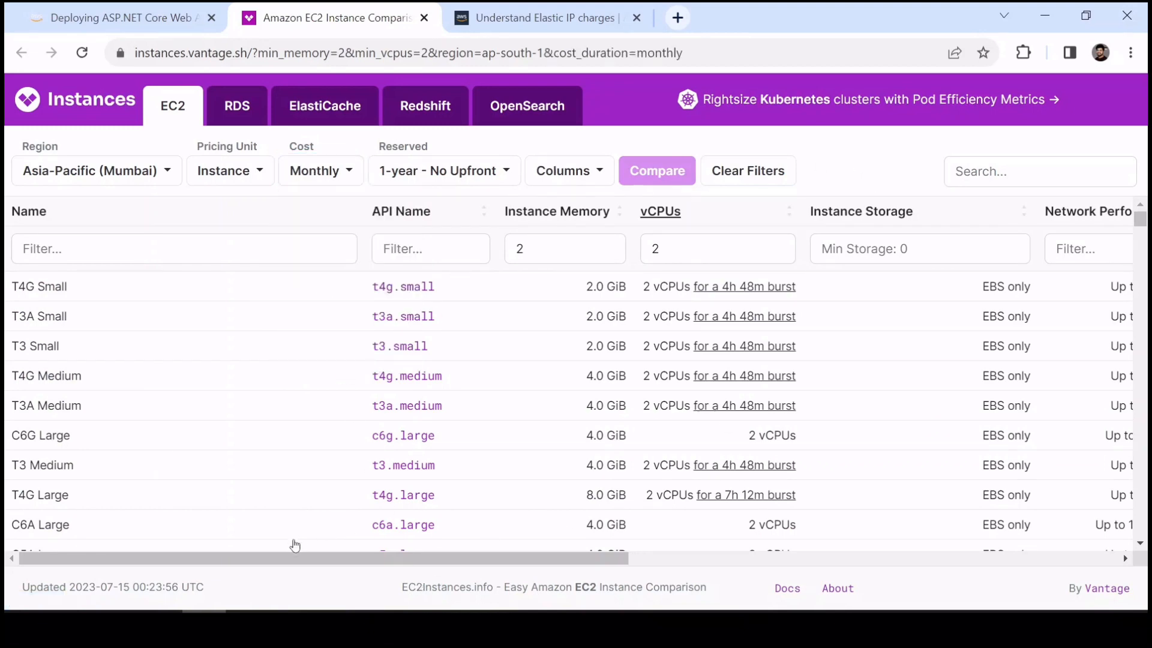
pyautogui.moveTo(294, 556); pyautogui.dragTo(641, 552)
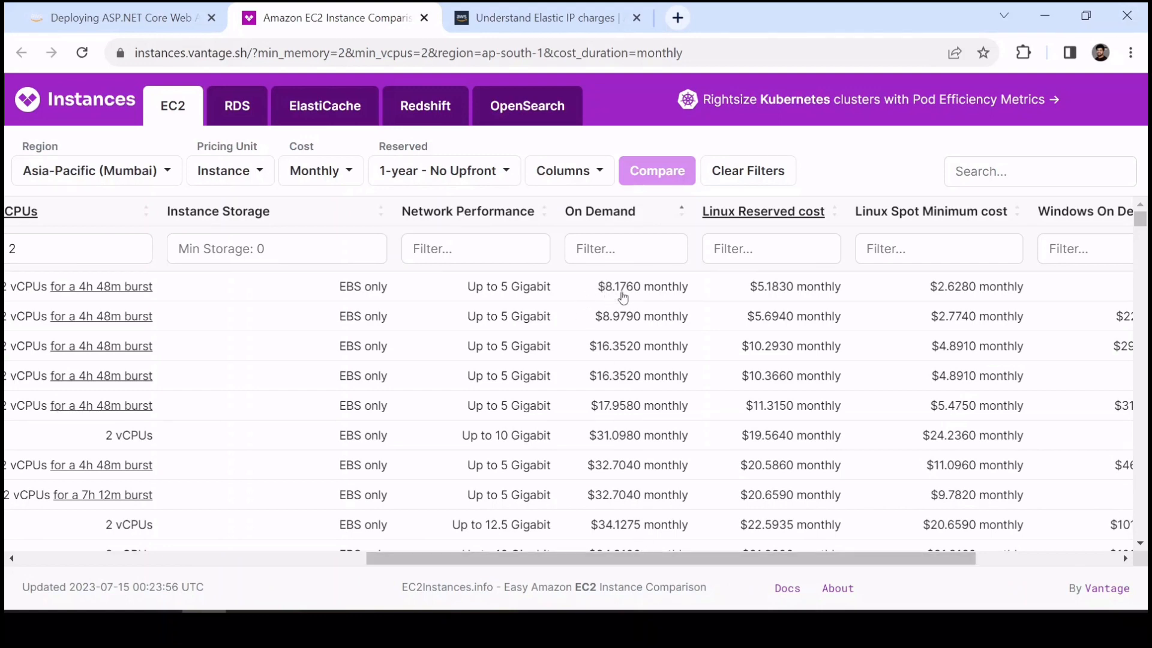
pyautogui.moveTo(509, 559); pyautogui.dragTo(165, 568)
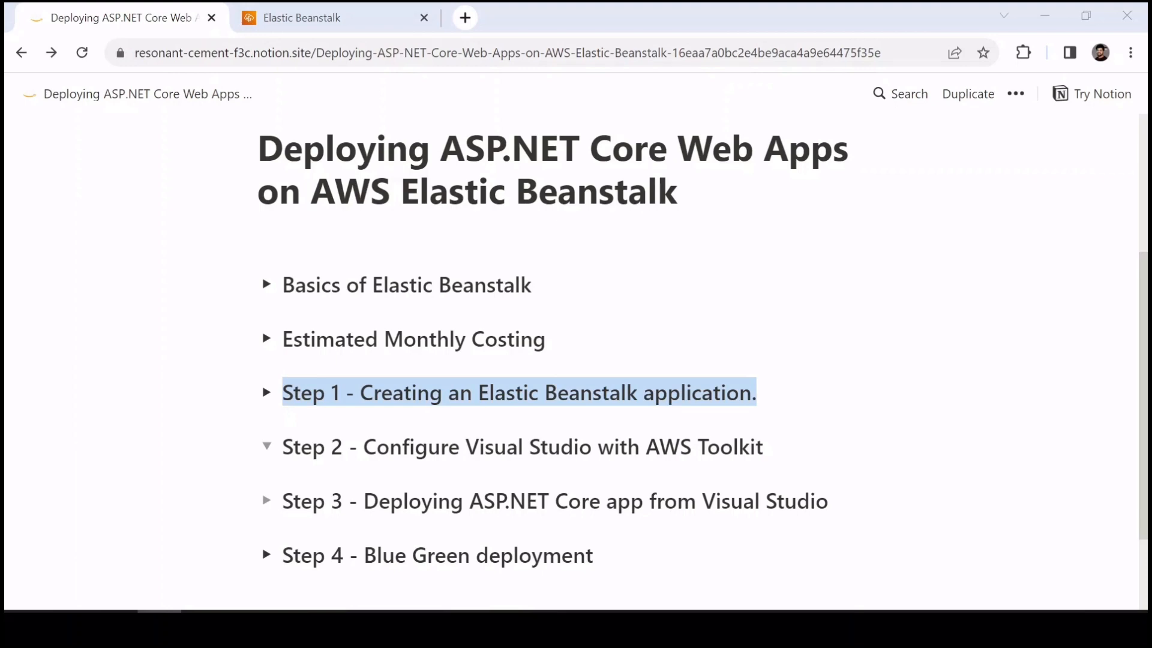
# Step: Switch to the AWS console and search its services for "elastic" to locate Elastic Beanstalk
pyautogui.click(388, 8)
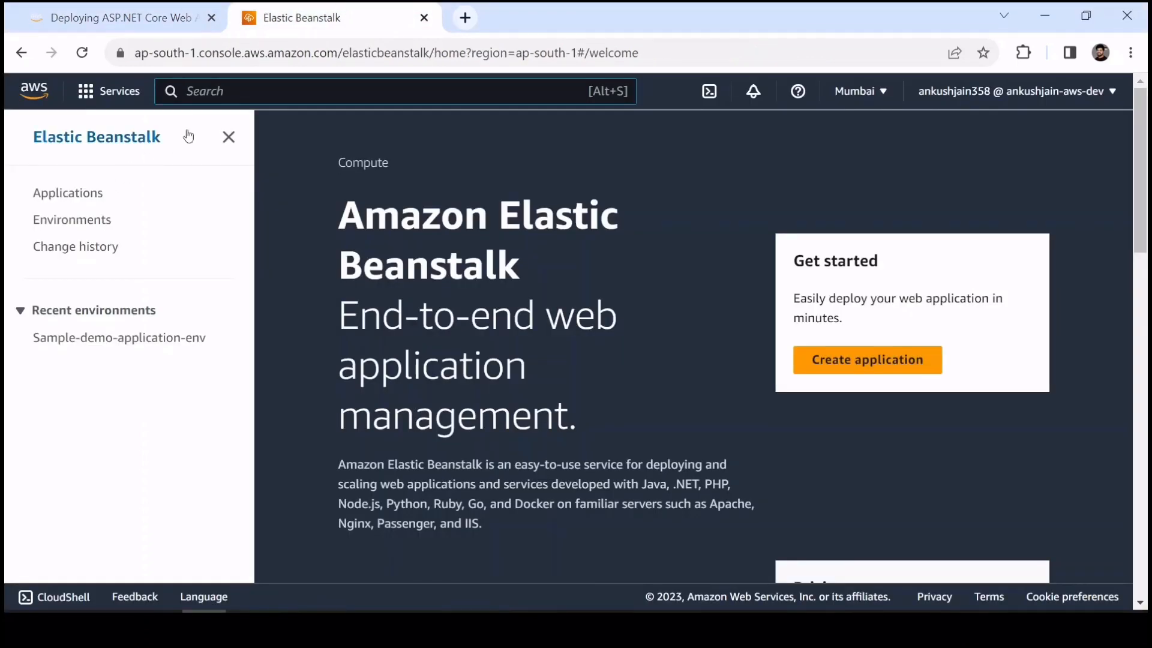
pyautogui.write('elastic')
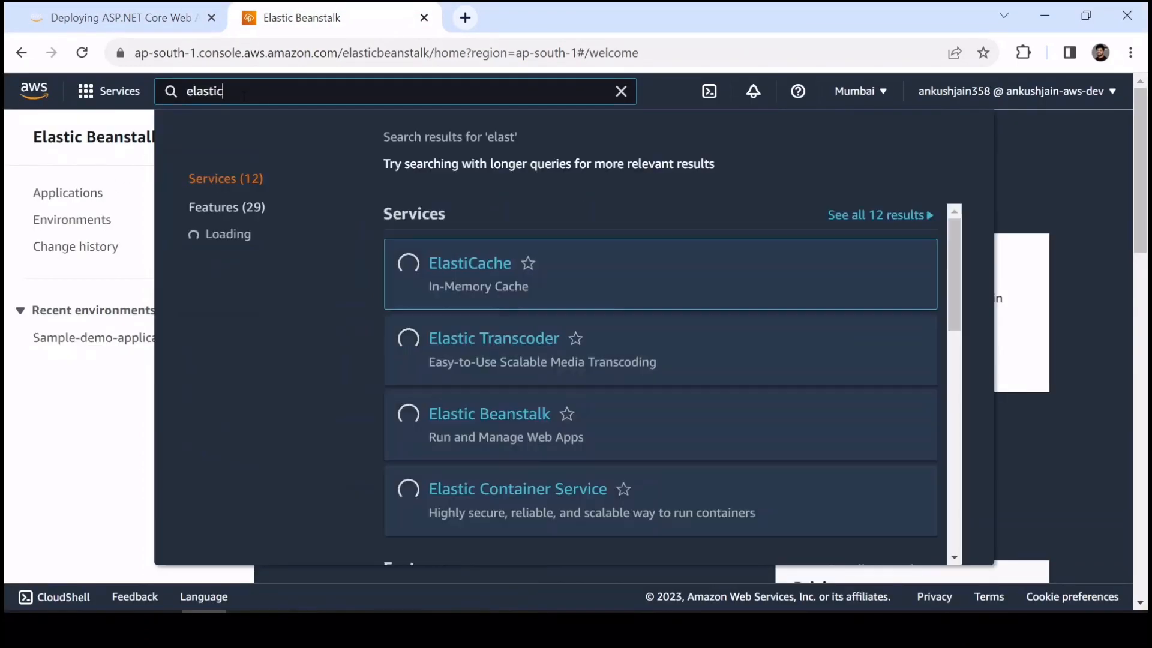
pyautogui.moveTo(480, 360)
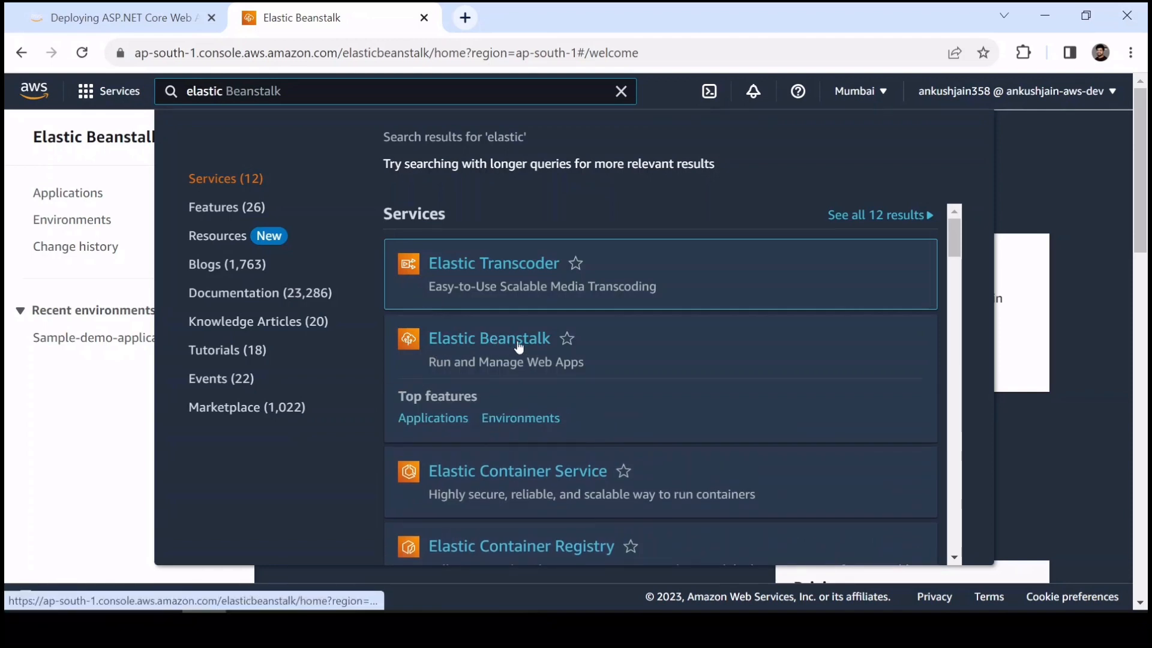
pyautogui.click(92, 452)
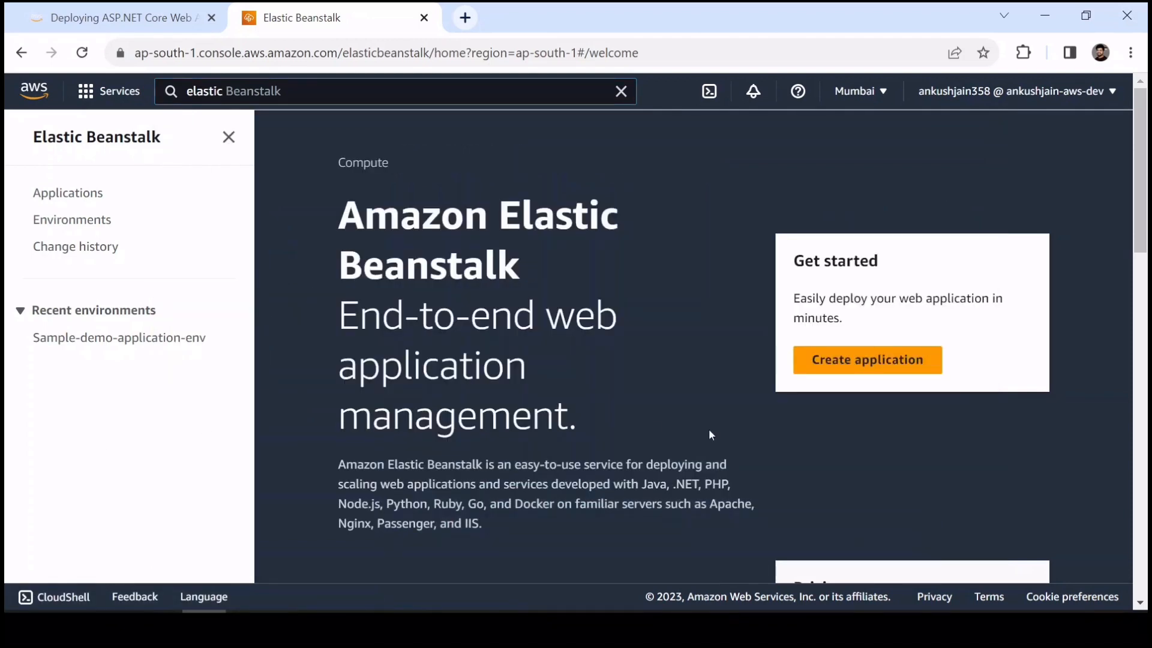
# Step: Check the Elastic Beanstalk applications list and return to the service's welcome page
pyautogui.click(71, 193)
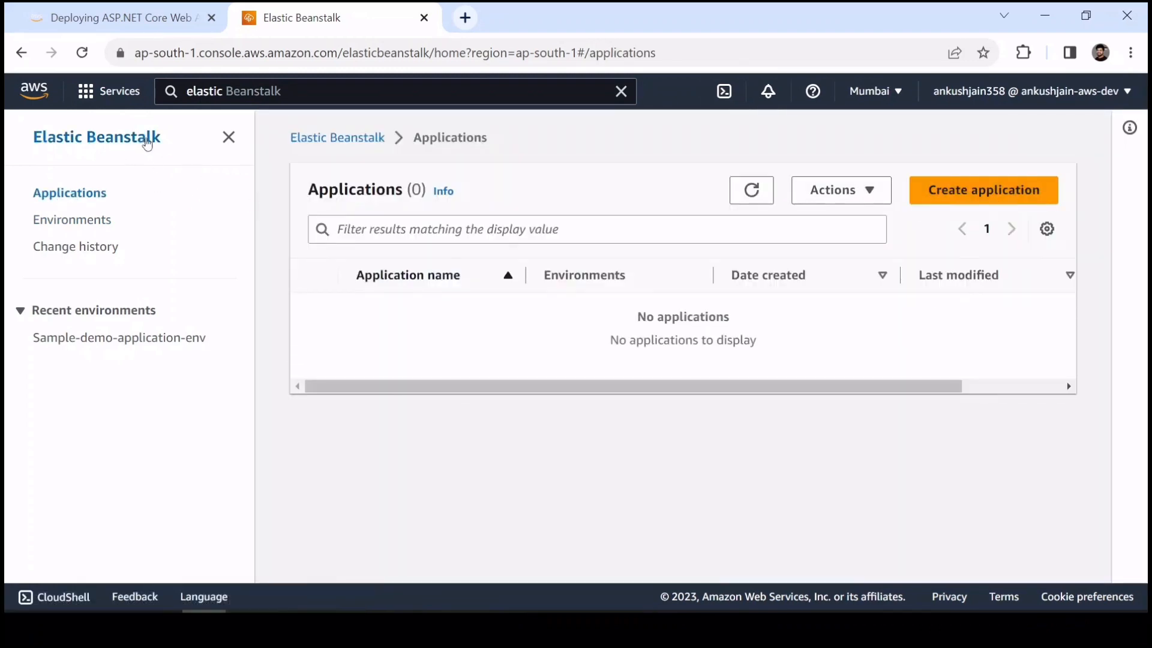
pyautogui.click(107, 138)
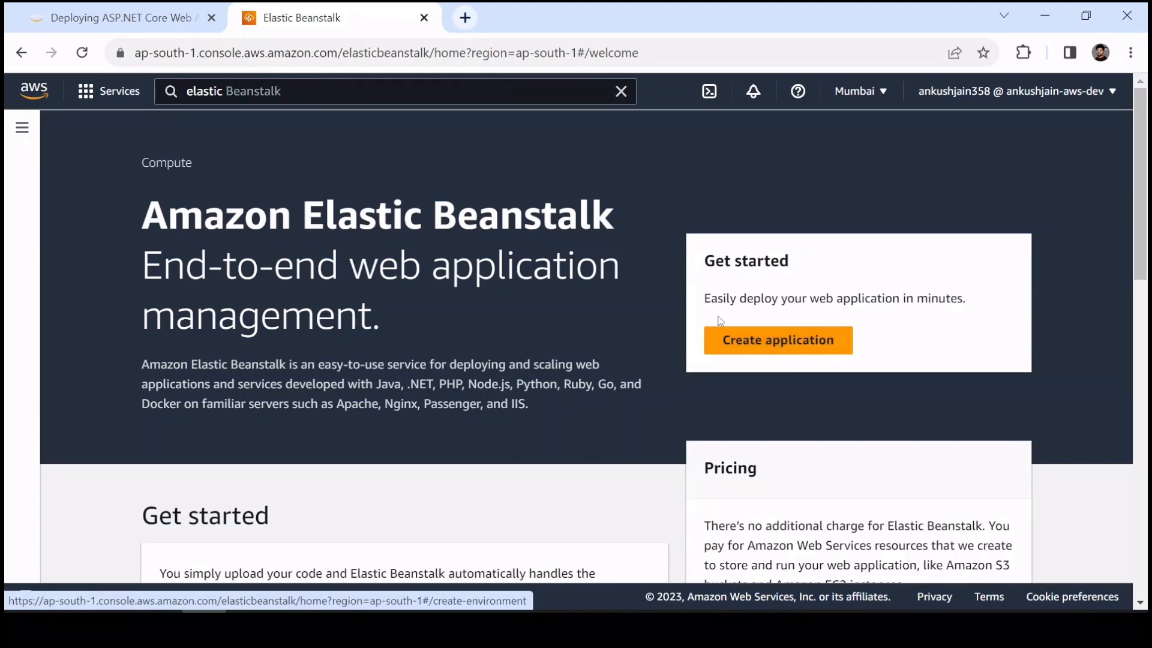
# Step: Glance at the Basics of Elastic Beanstalk section in the deployment notes and return to the AWS console
pyautogui.click(60, 15)
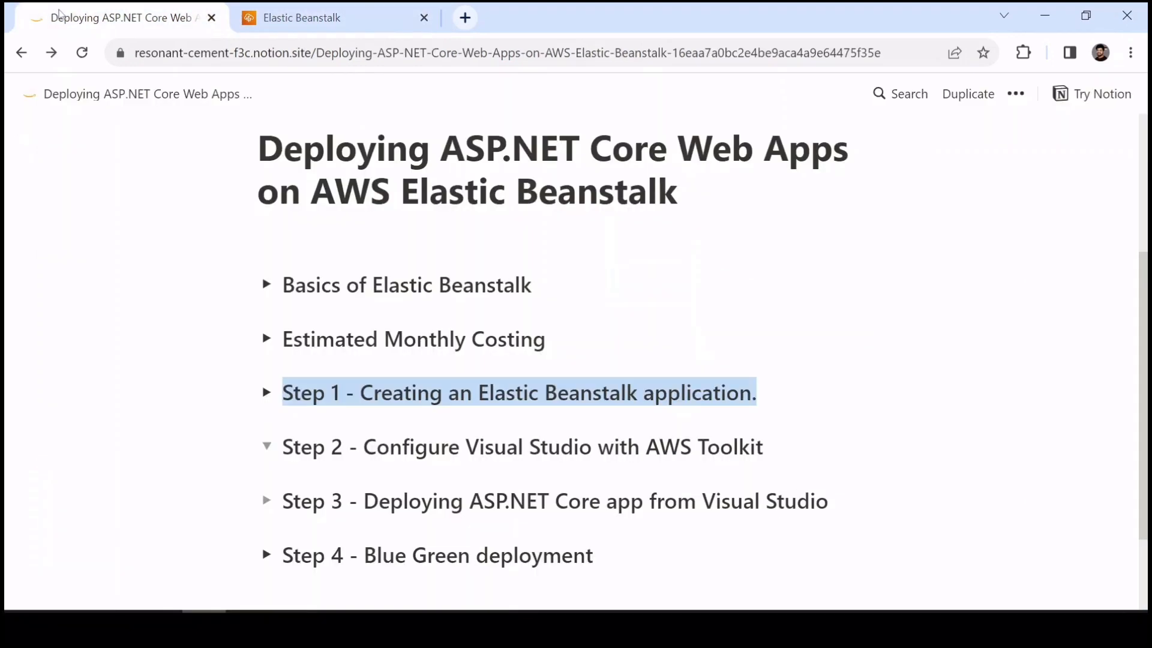
pyautogui.click(266, 284)
pyautogui.click(266, 284)
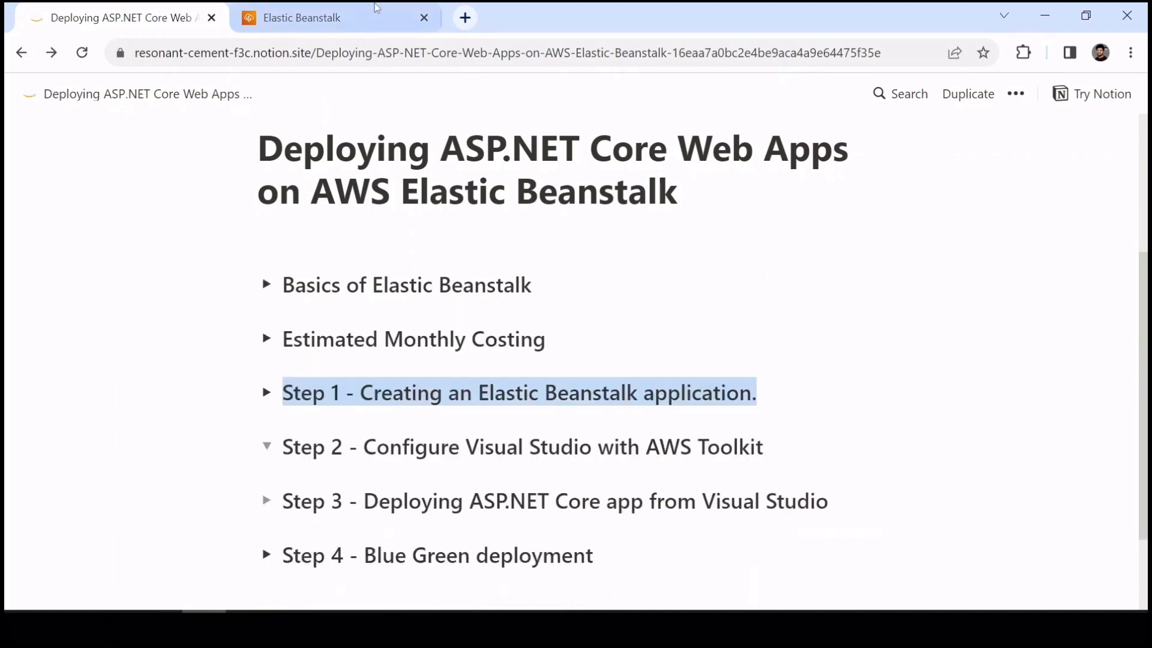
pyautogui.click(358, 17)
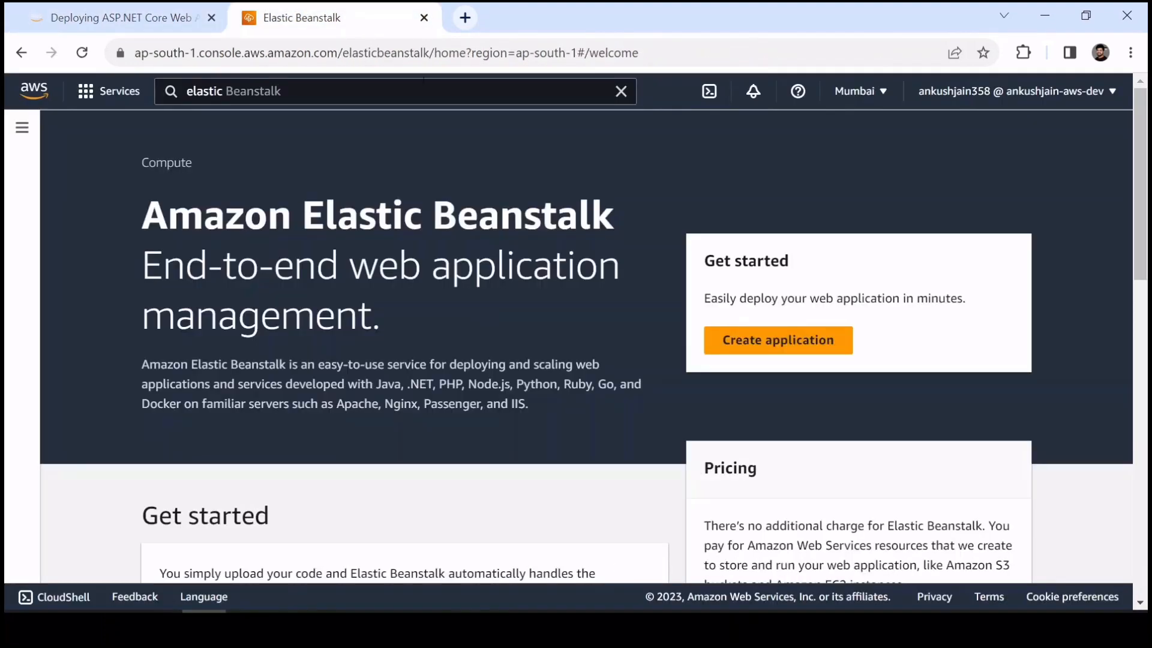
# Step: Start creating an Elastic Beanstalk application with a web server environment and name it sample-ecommerce-app
pyautogui.click(791, 354)
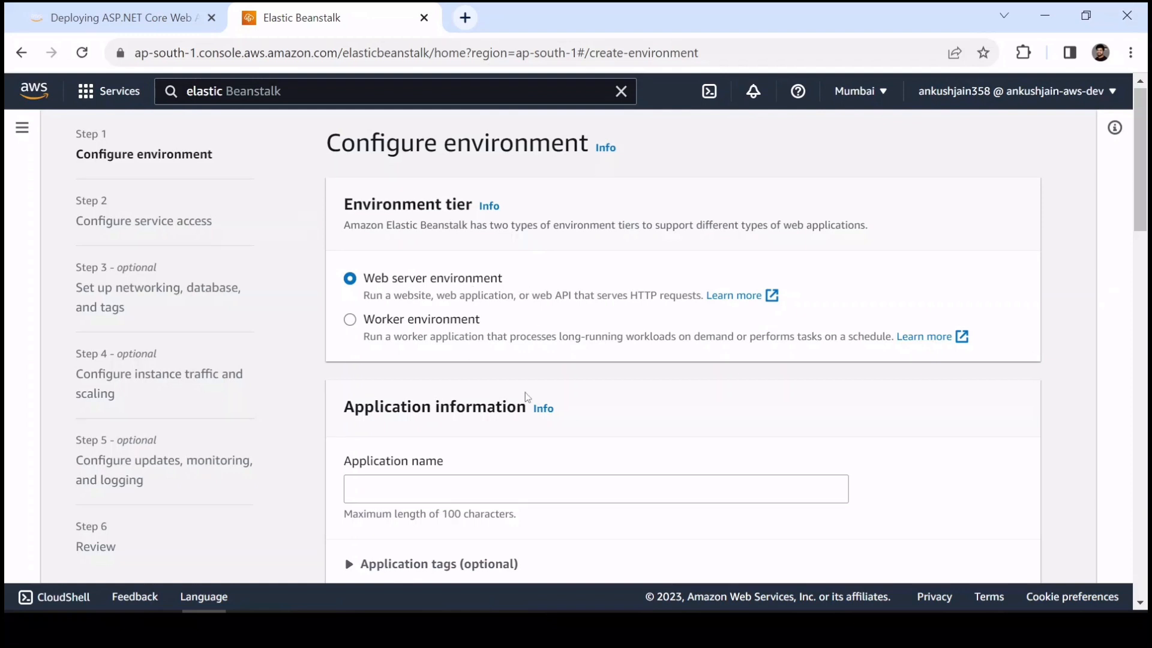
pyautogui.scroll(-2, 527, 398)
pyautogui.click(445, 396)
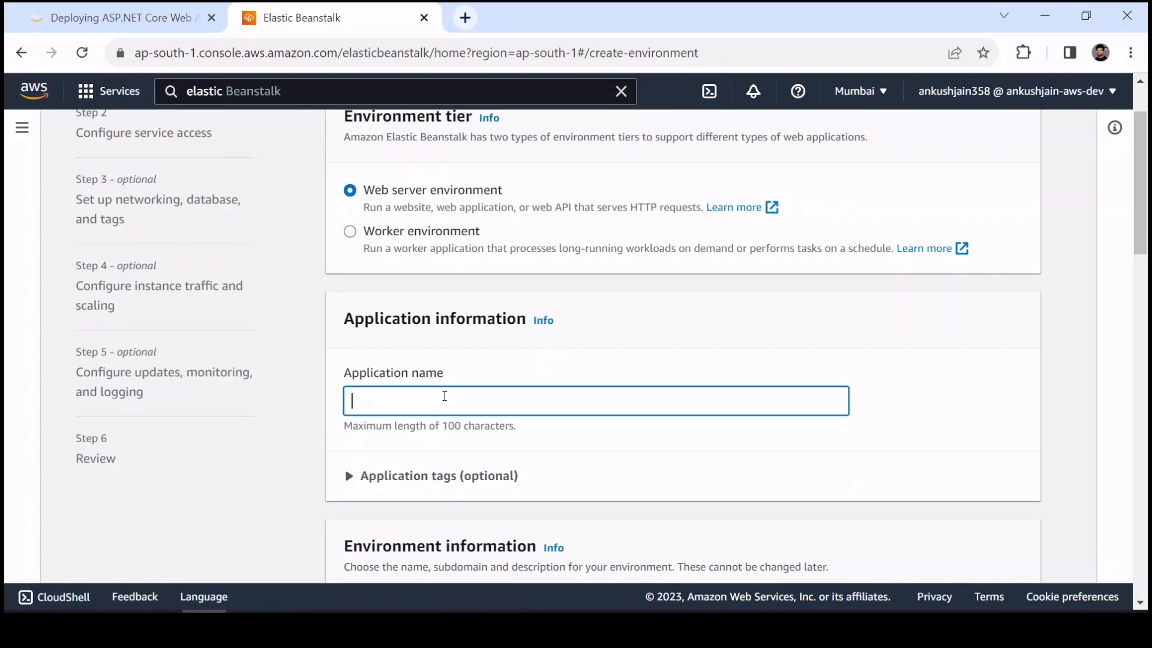
pyautogui.write('dotnte')
pyautogui.hotkey('ctrl', 'a')
pyautogui.write('do')
pyautogui.hotkey('ctrl', 'a')
pyautogui.write('sample-ecommer')
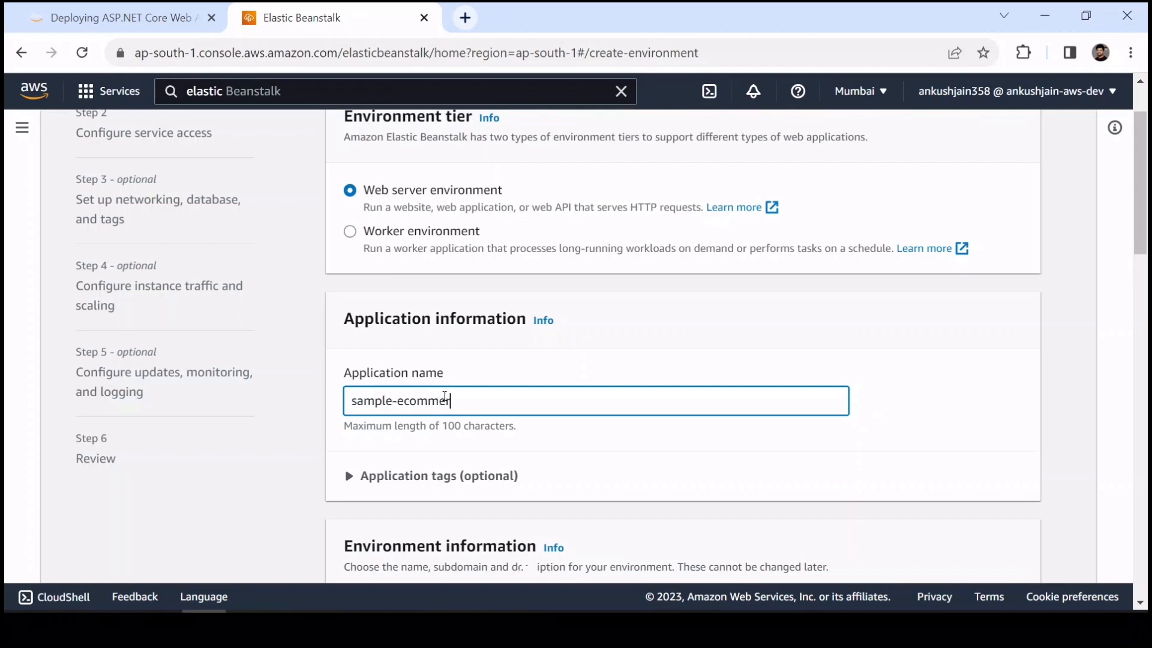
pyautogui.write('ce-app')
# Step: Set the environment name to Sample-ecommerce-app-dev-env
pyautogui.scroll(-2, 775, 406)
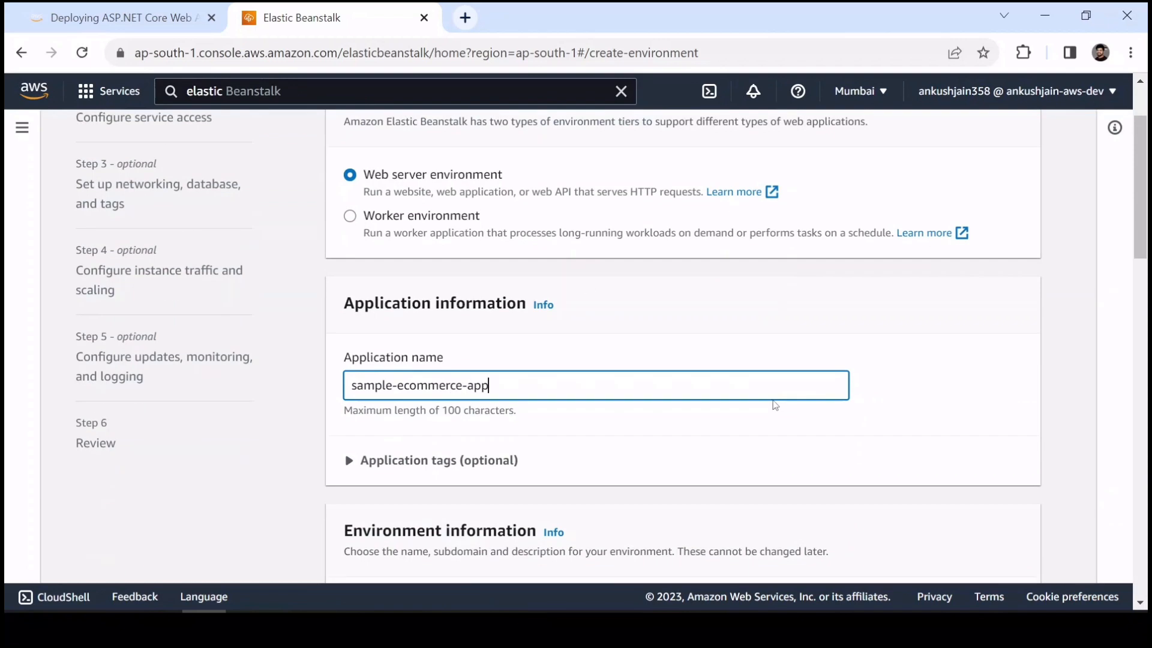
pyautogui.scroll(-3, 775, 406)
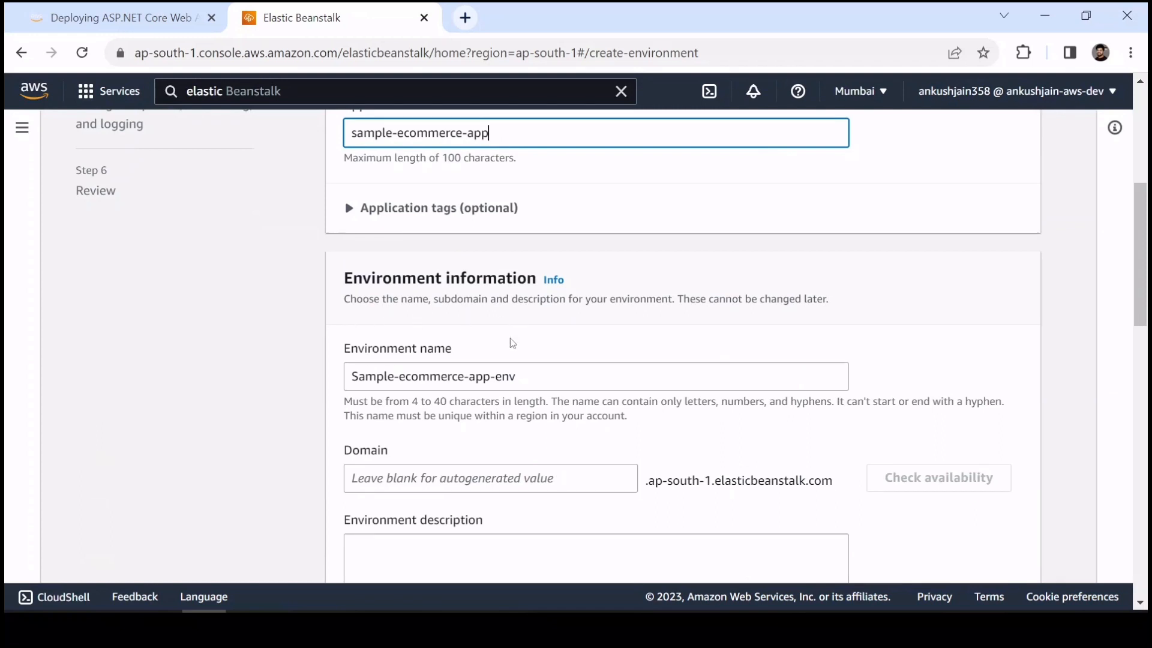
pyautogui.doubleClick(549, 383)
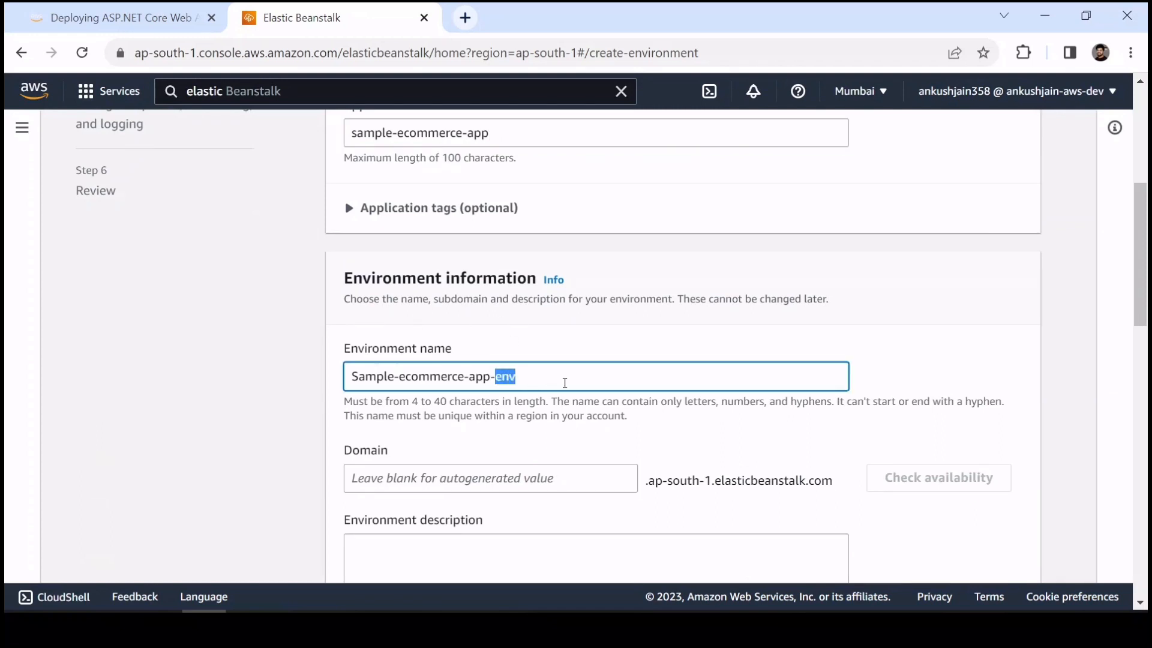
pyautogui.write('dev-env')
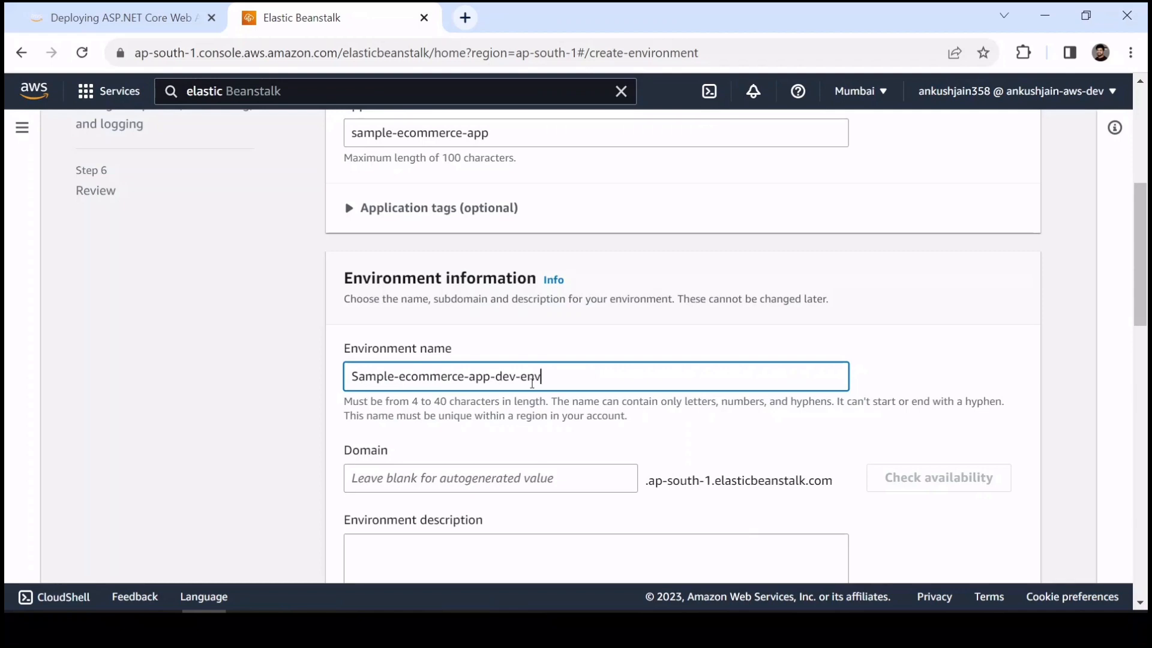
# Step: Set the managed platform to .NET Core on Linux, keeping the .NET Core running on 64bit Amazon Linux 2 branch
pyautogui.scroll(-3, 581, 413)
pyautogui.scroll(-4, 398, 385)
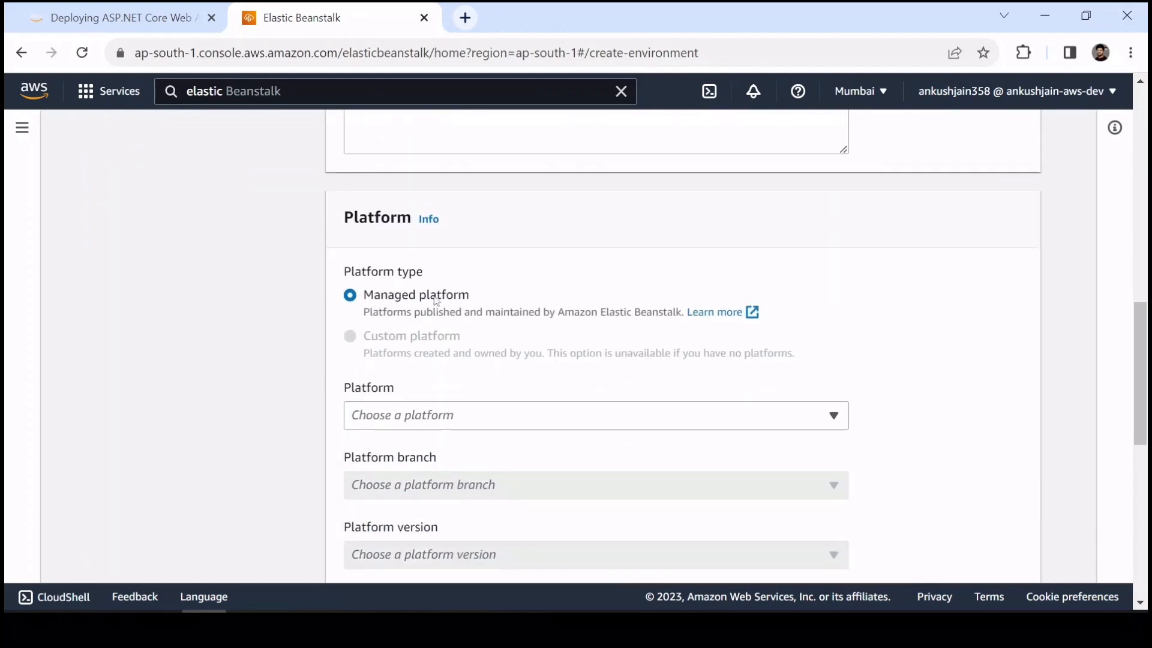
pyautogui.click(435, 417)
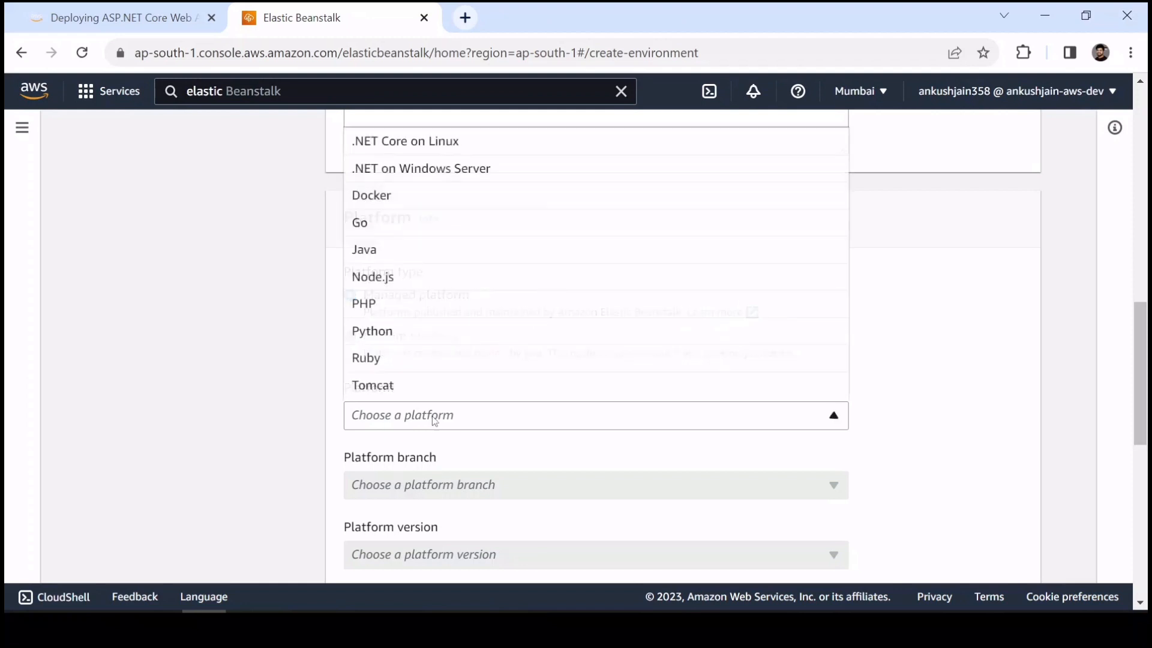
pyautogui.click(410, 152)
pyautogui.scroll(-1, 522, 420)
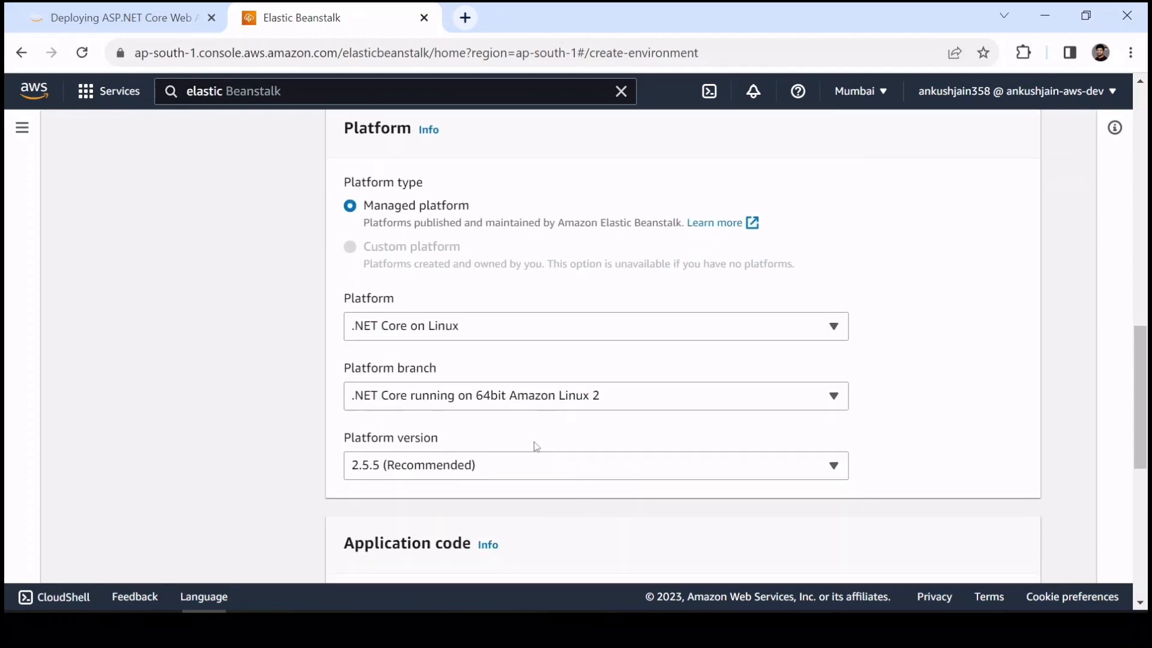
pyautogui.click(439, 397)
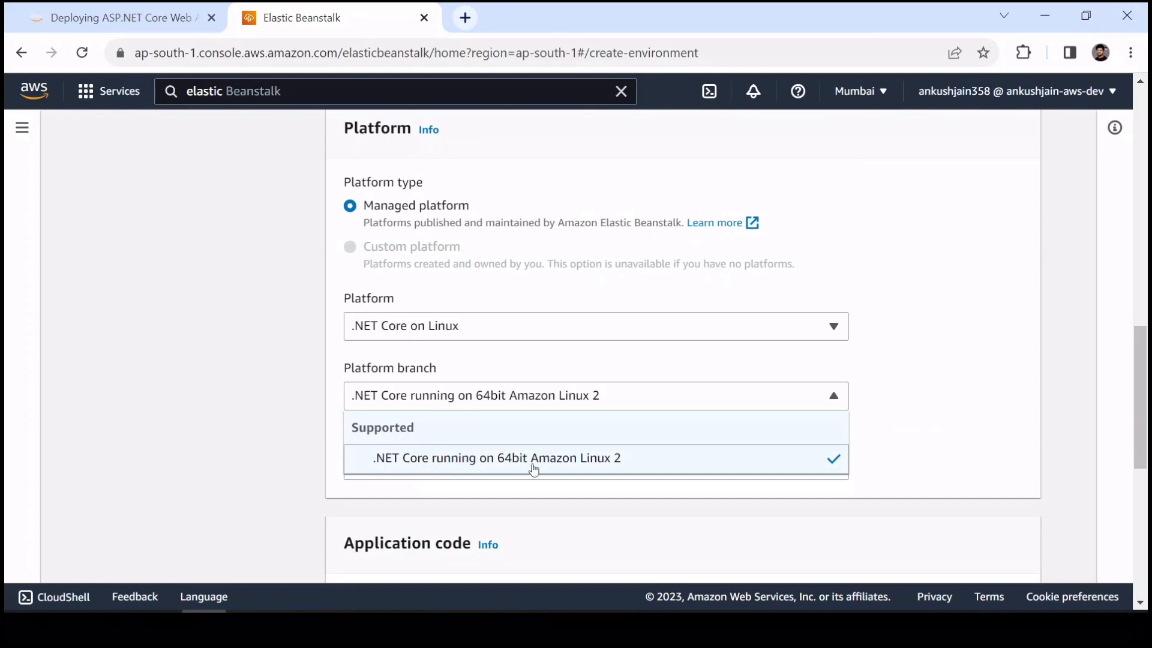
pyautogui.click(519, 402)
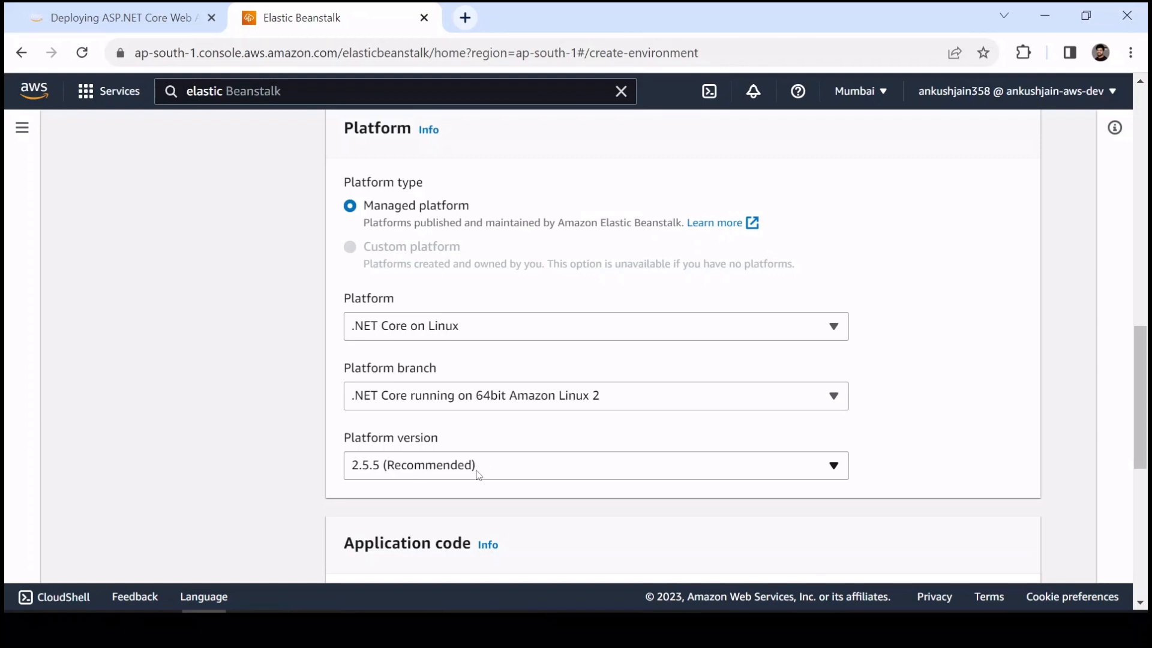
# Step: Open the .NET Core on Linux platform history page linked under Step 1 of the deployment notes
pyautogui.click(144, 19)
pyautogui.click(266, 392)
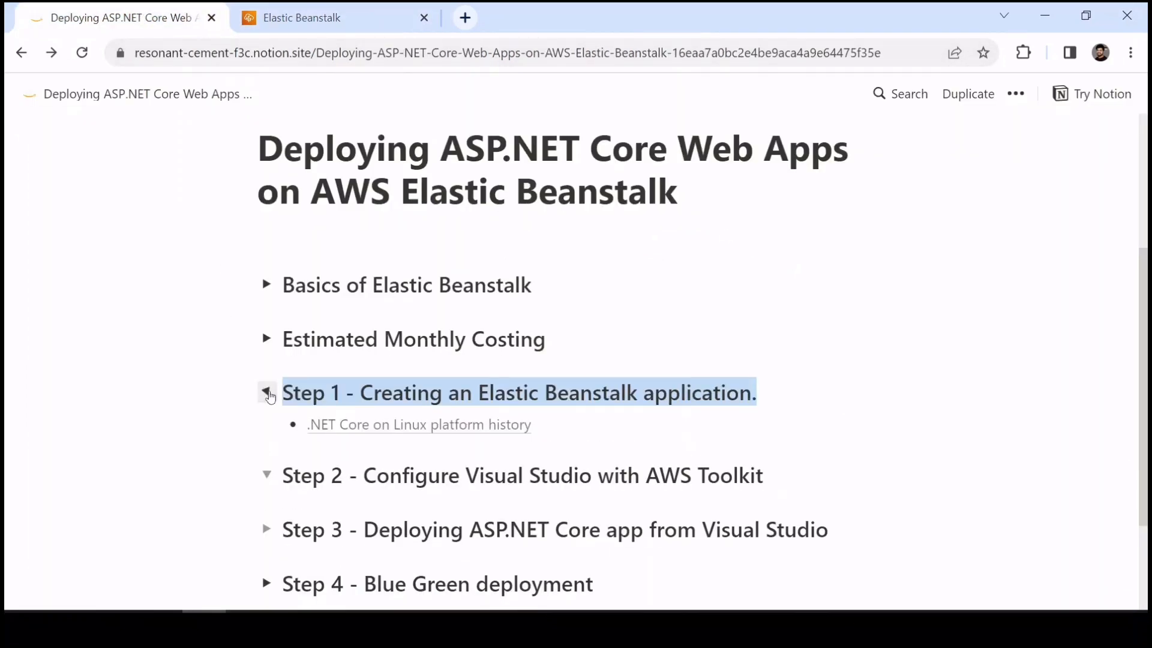
pyautogui.click(364, 427)
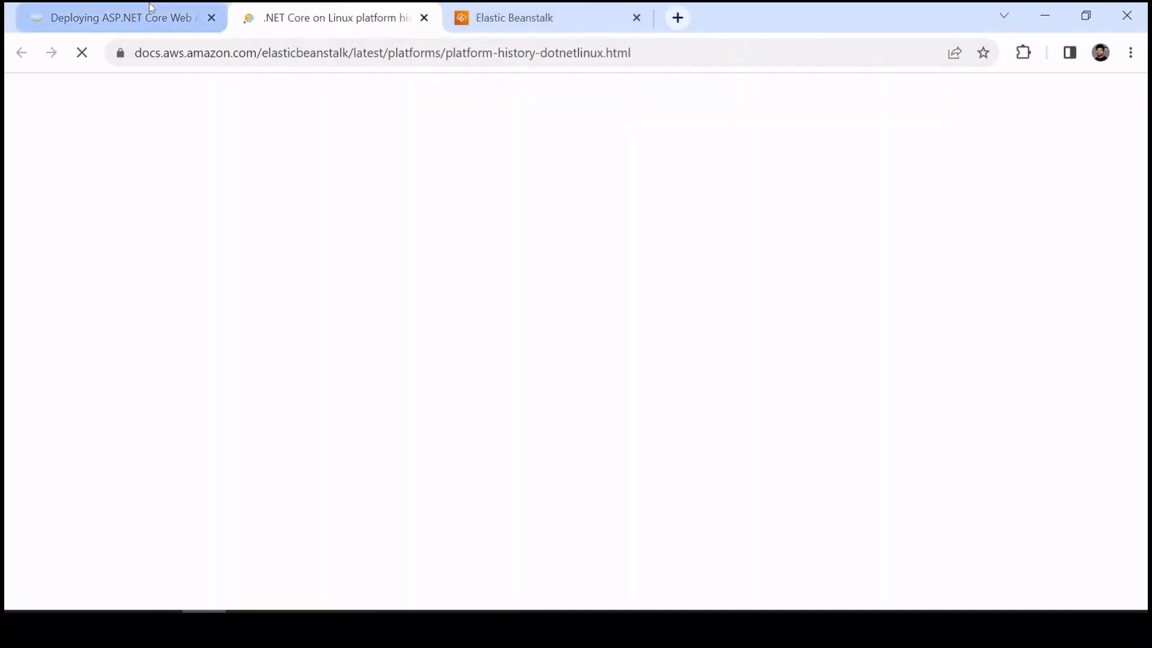
pyautogui.click(120, 17)
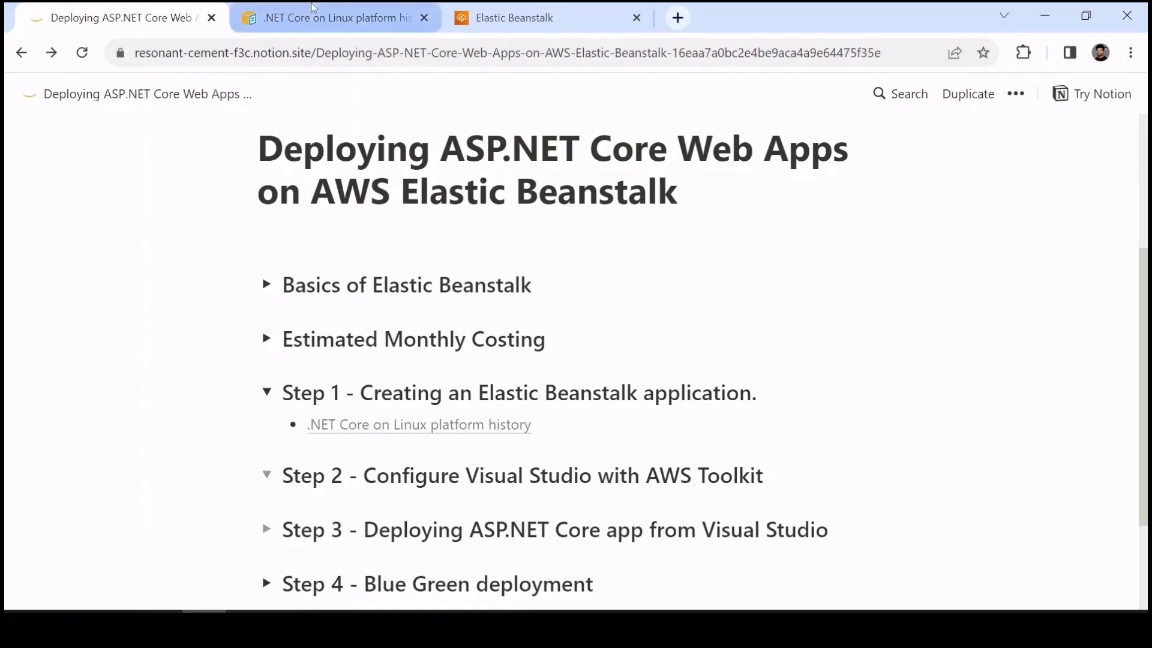
# Step: Check which .NET framework versions platform version 2.5.5 supports, close the platform history page and return to the Elastic Beanstalk setup
pyautogui.click(330, 17)
pyautogui.scroll(-4, 624, 410)
pyautogui.scroll(-3, 624, 411)
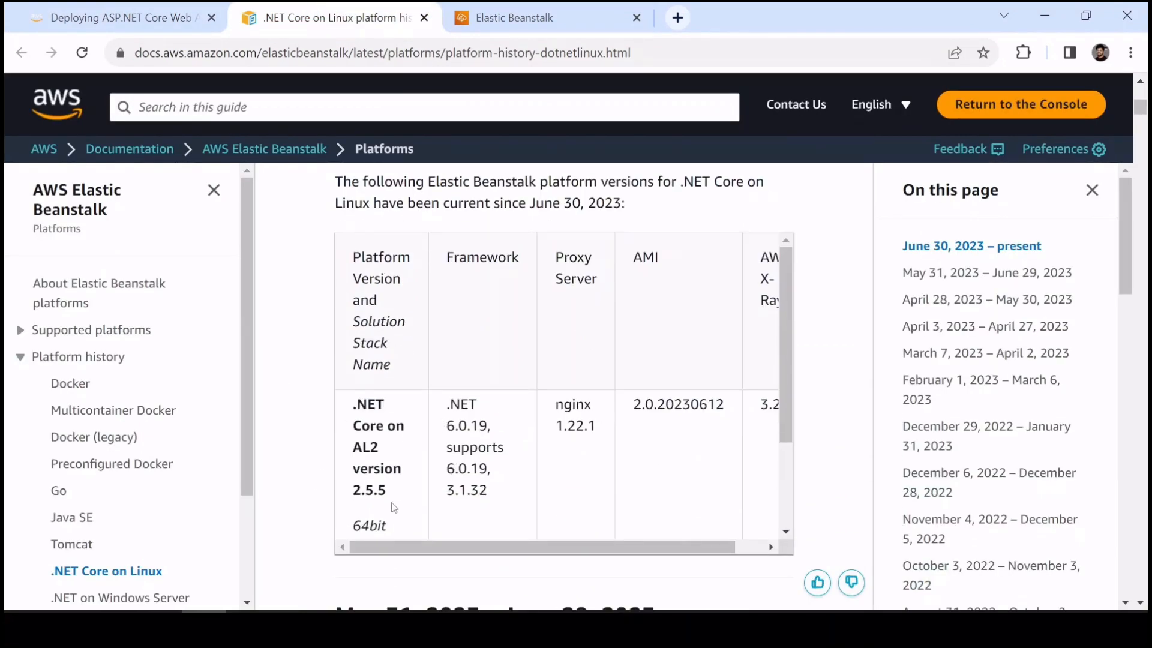
pyautogui.moveTo(349, 490); pyautogui.dragTo(390, 493)
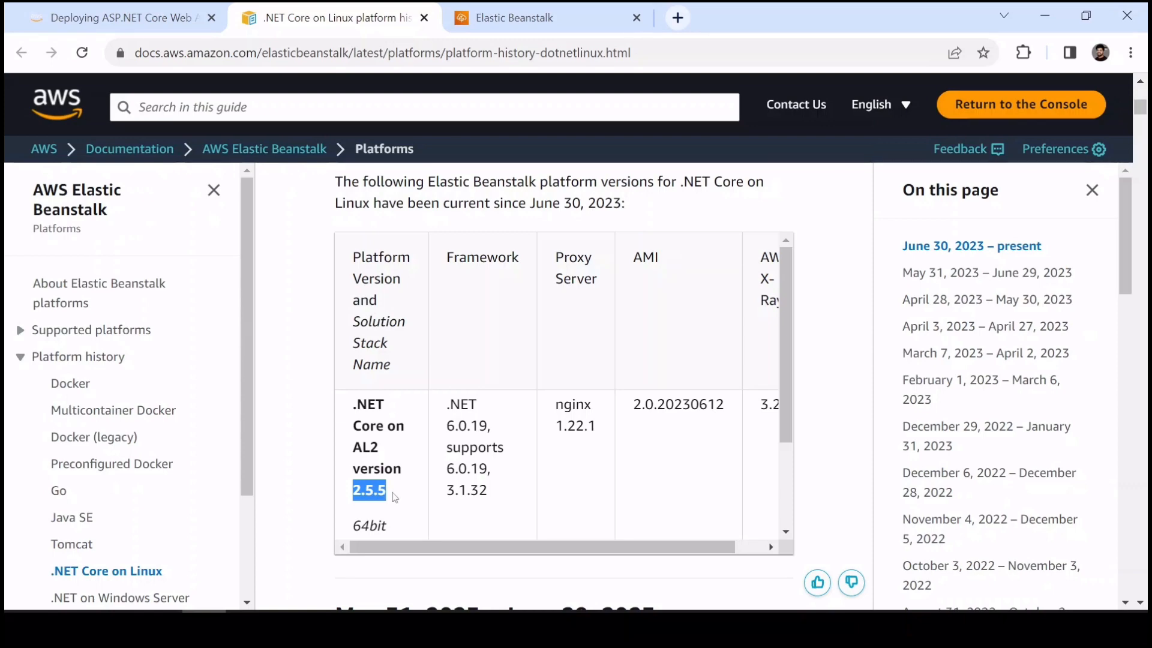
pyautogui.moveTo(447, 257); pyautogui.dragTo(519, 259)
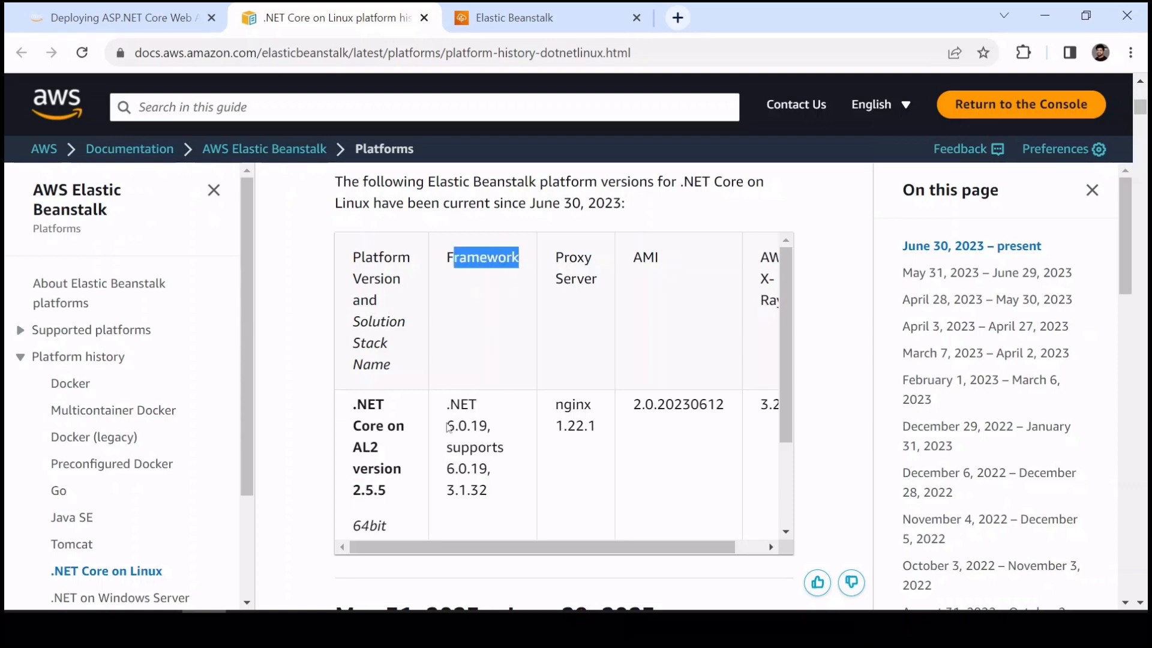
pyautogui.moveTo(446, 405); pyautogui.dragTo(480, 410)
pyautogui.moveTo(447, 490); pyautogui.dragTo(498, 497)
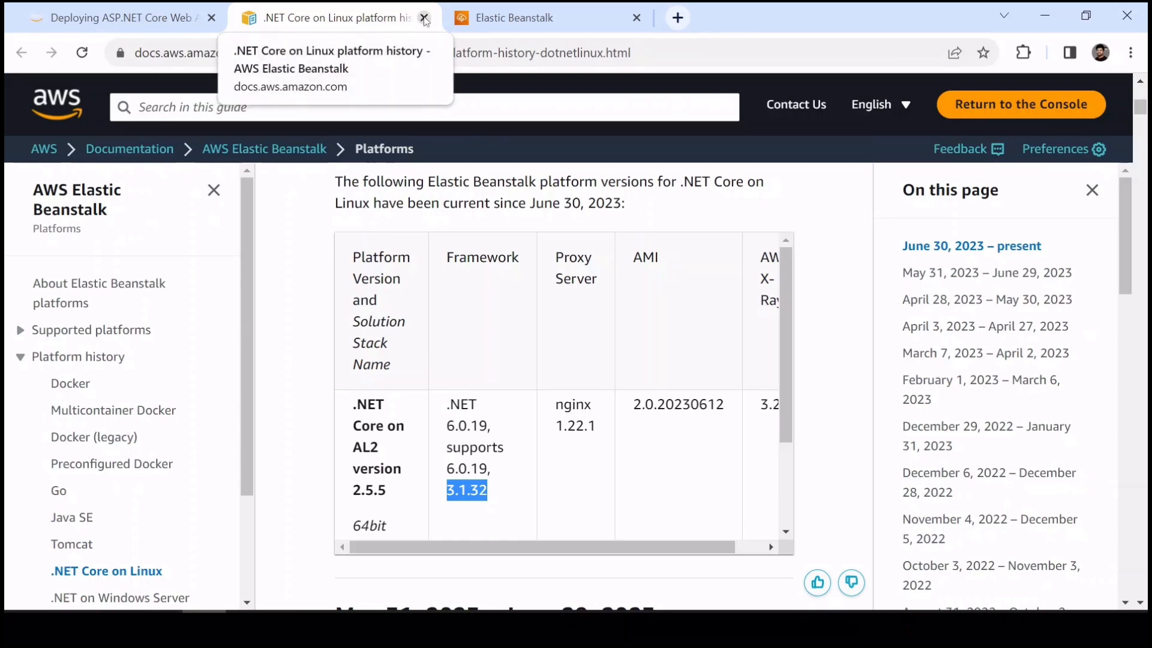
pyautogui.click(424, 18)
pyautogui.click(324, 18)
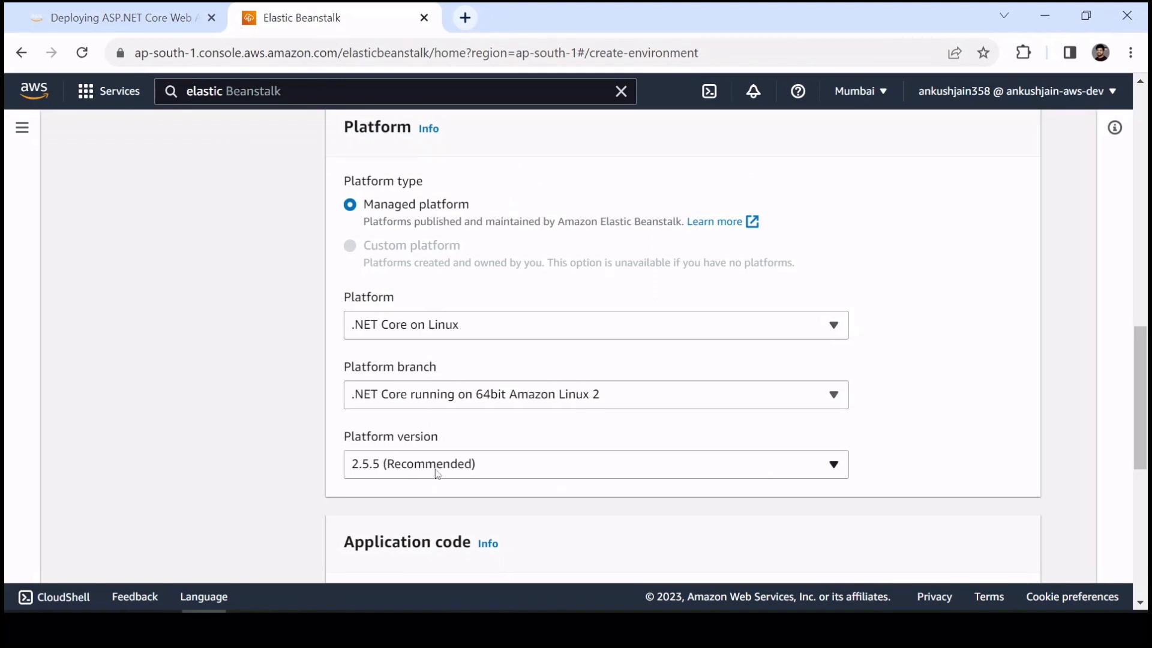
# Step: Keep the sample application code and the free-tier-eligible single instance preset, and continue to the service access configuration
pyautogui.scroll(-4, 407, 331)
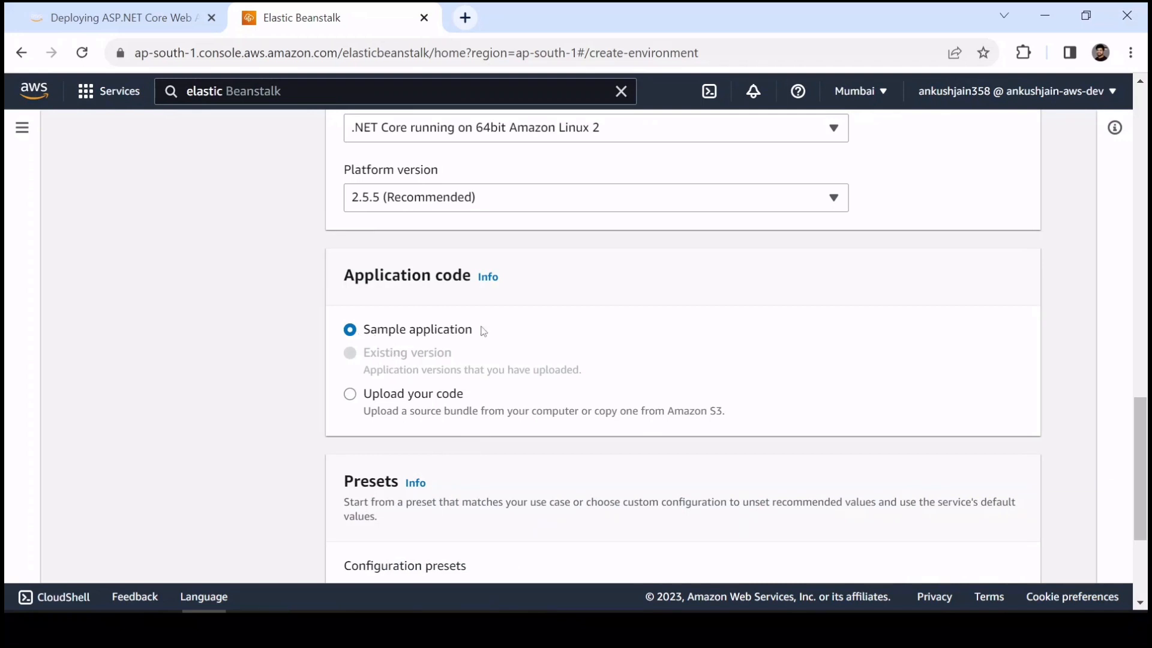
pyautogui.scroll(-2, 486, 339)
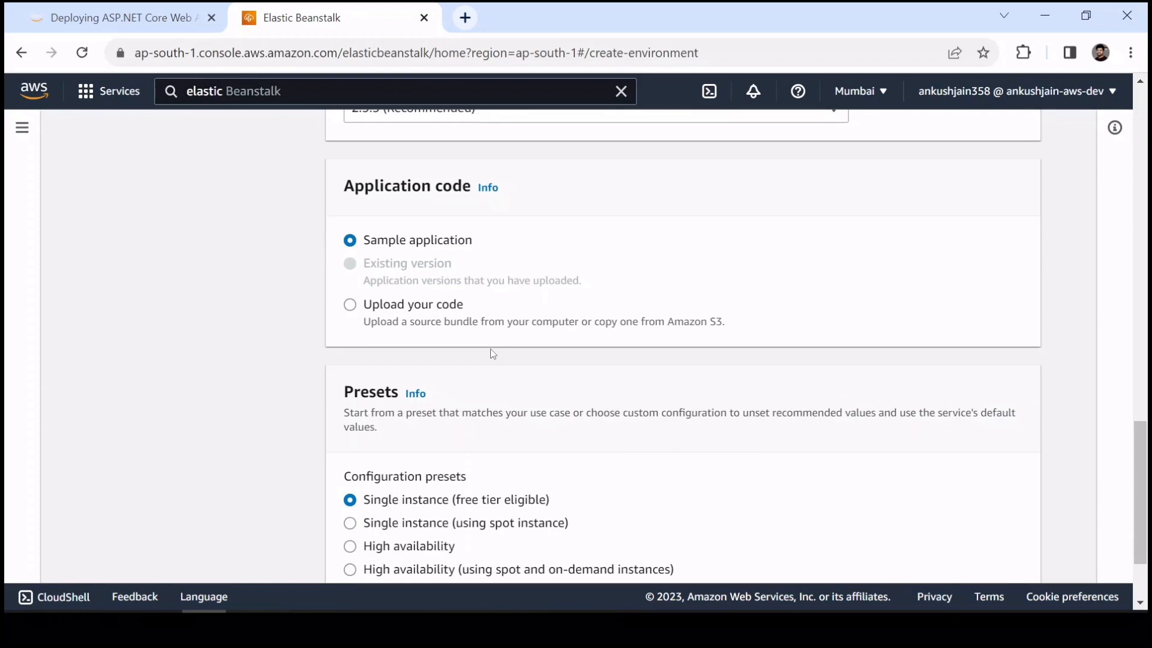
pyautogui.scroll(-2, 492, 352)
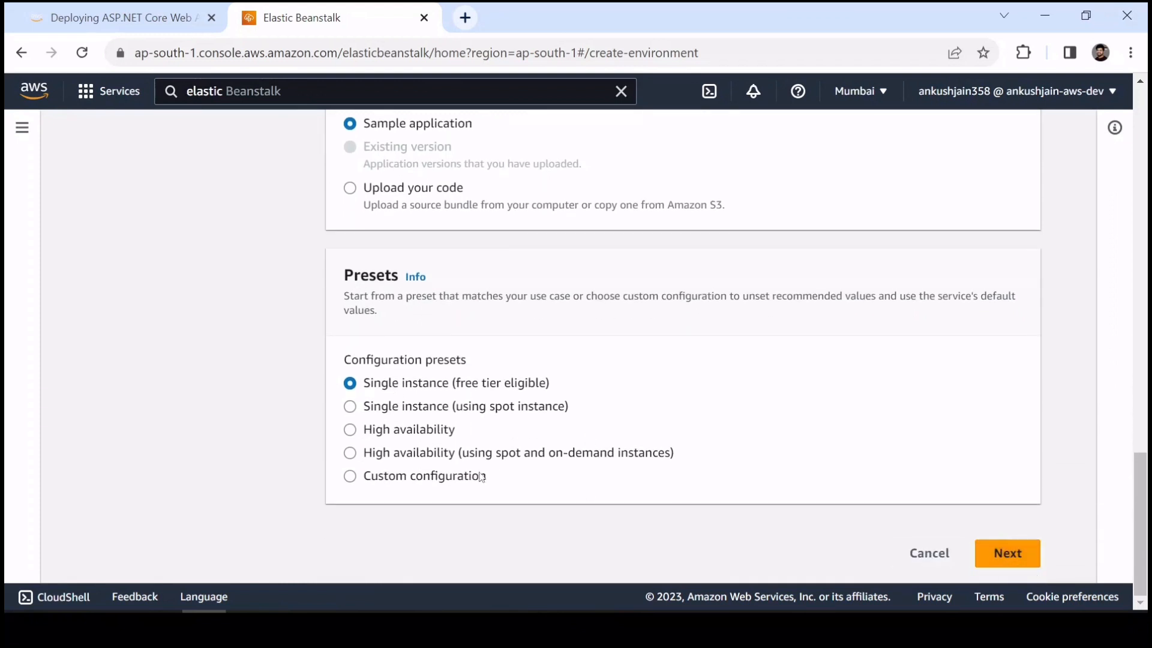
pyautogui.click(1034, 549)
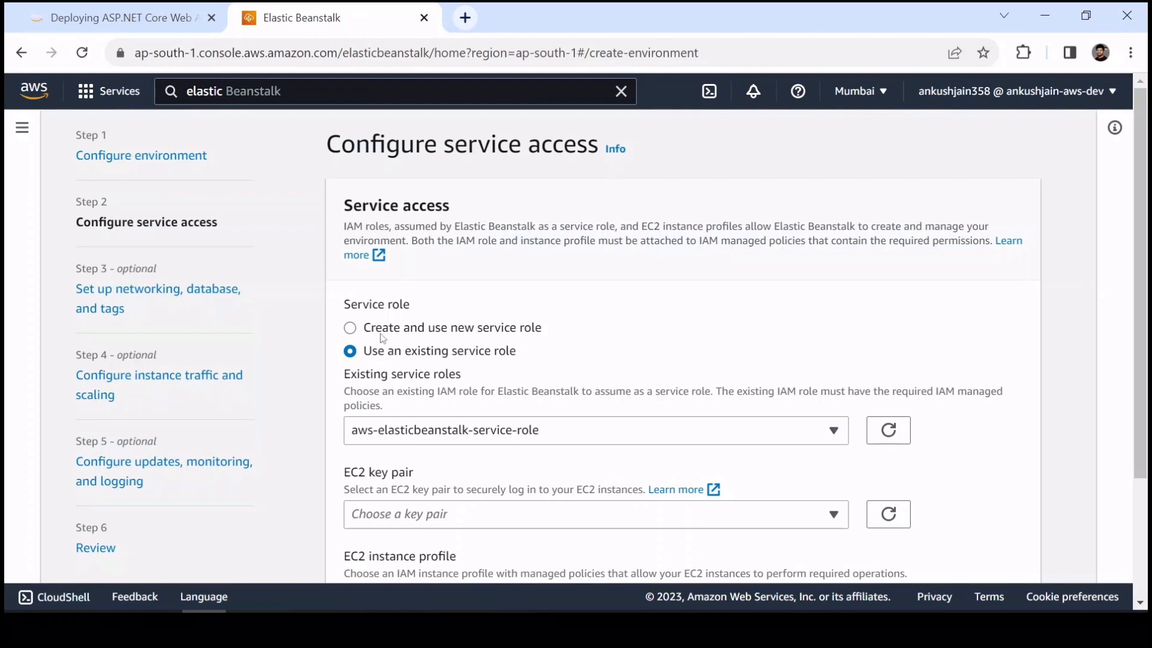
# Step: Choose to create and use a new service role, and check the available EC2 instance profiles
pyautogui.click(350, 328)
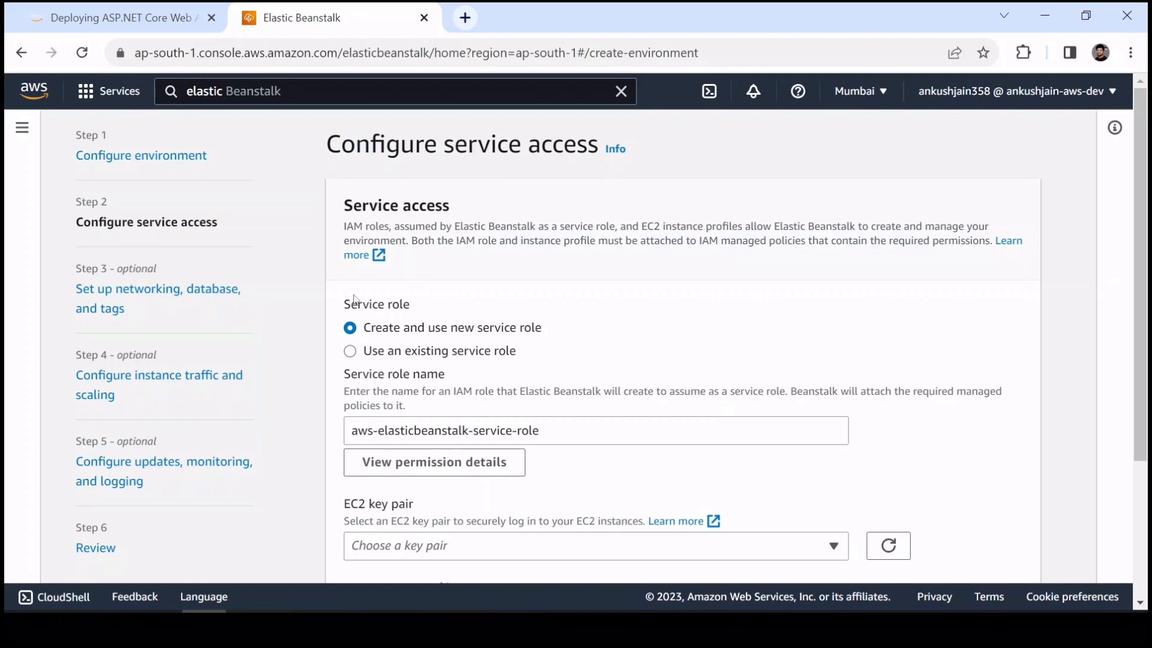
pyautogui.scroll(-3, 606, 401)
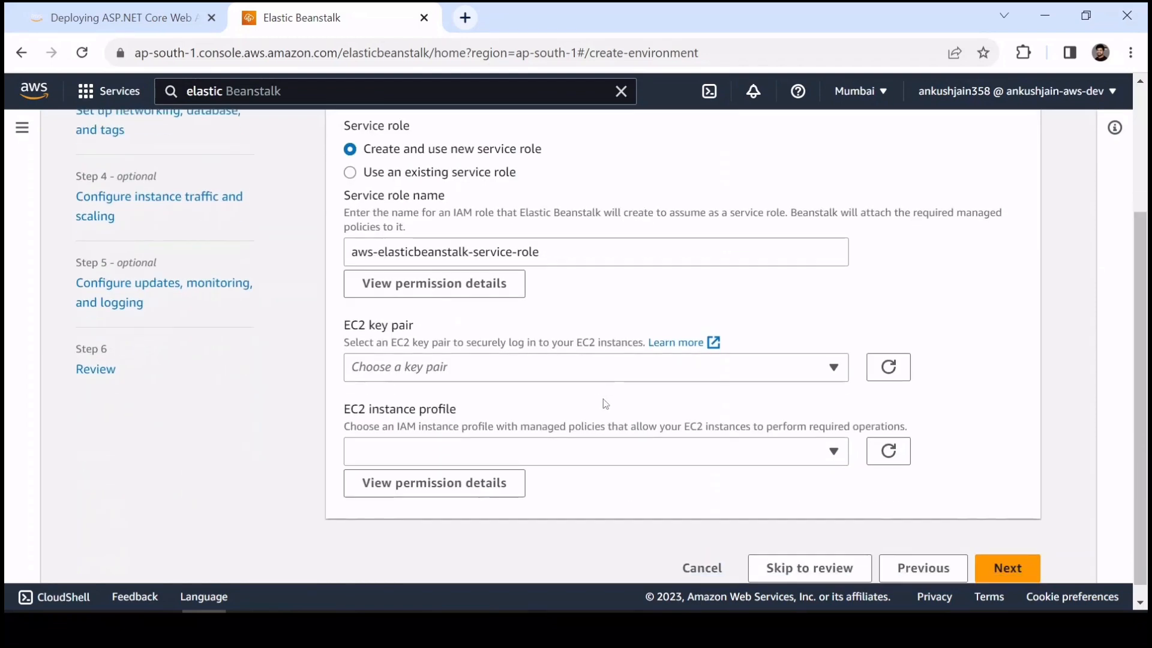
pyautogui.click(559, 456)
pyautogui.click(652, 422)
# Step: Find the IAM service, open it in a new browser tab and go to its list of roles
pyautogui.click(336, 91)
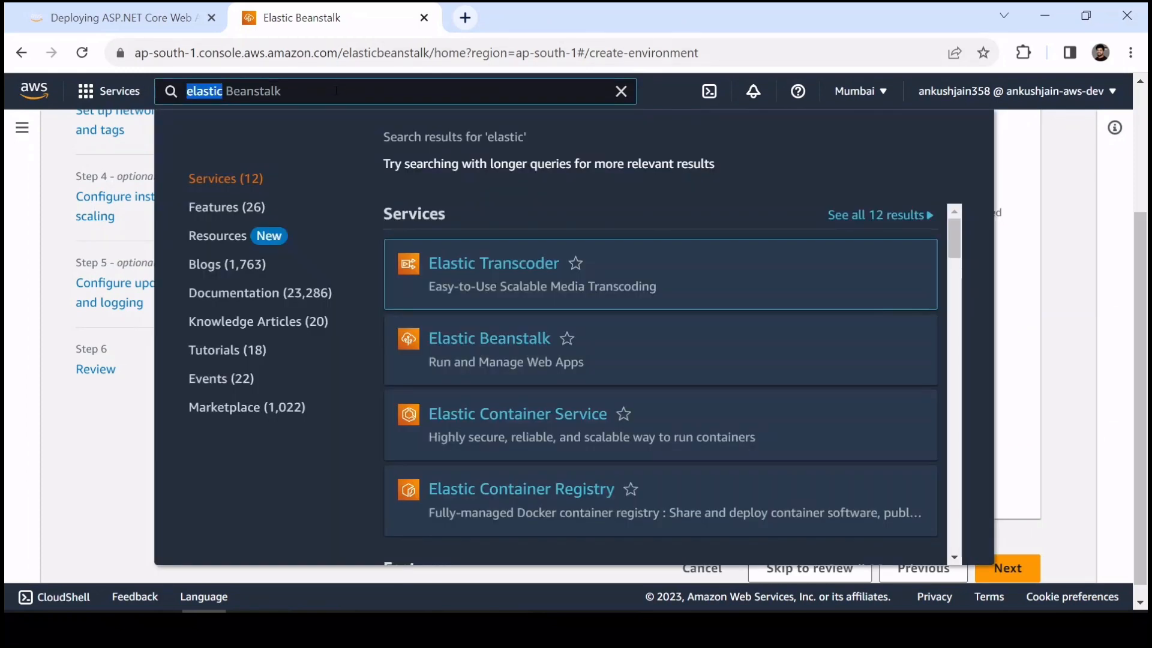
pyautogui.write('iam')
pyautogui.keyDown('ctrl'); pyautogui.click(463, 243); pyautogui.keyUp('ctrl')
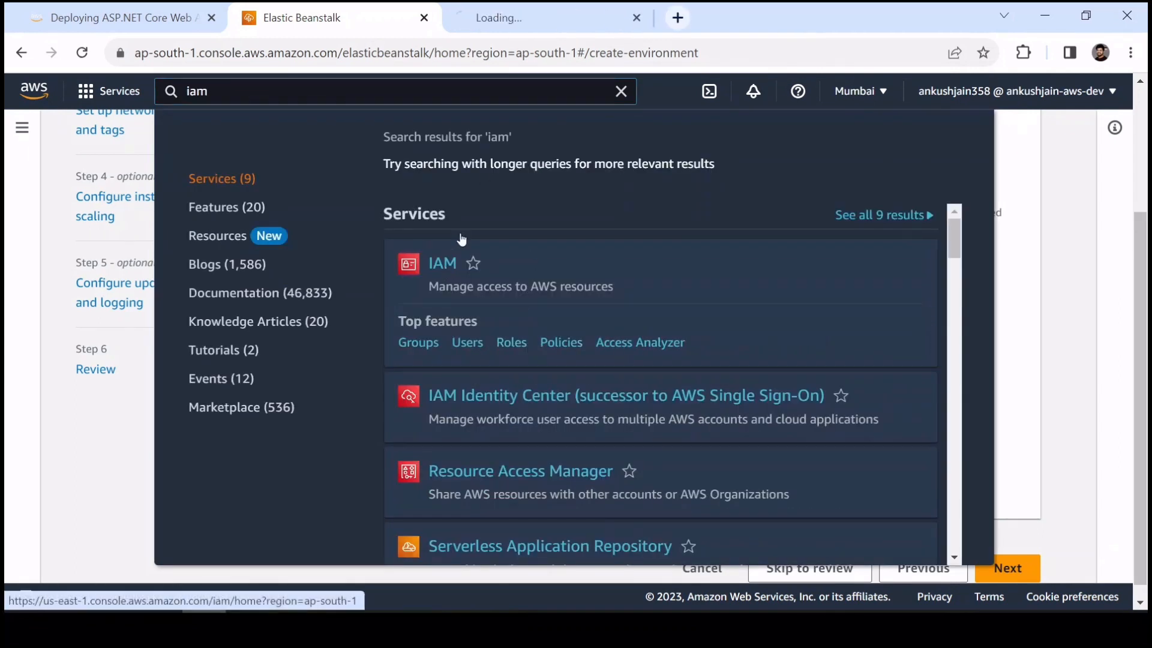
pyautogui.click(517, 17)
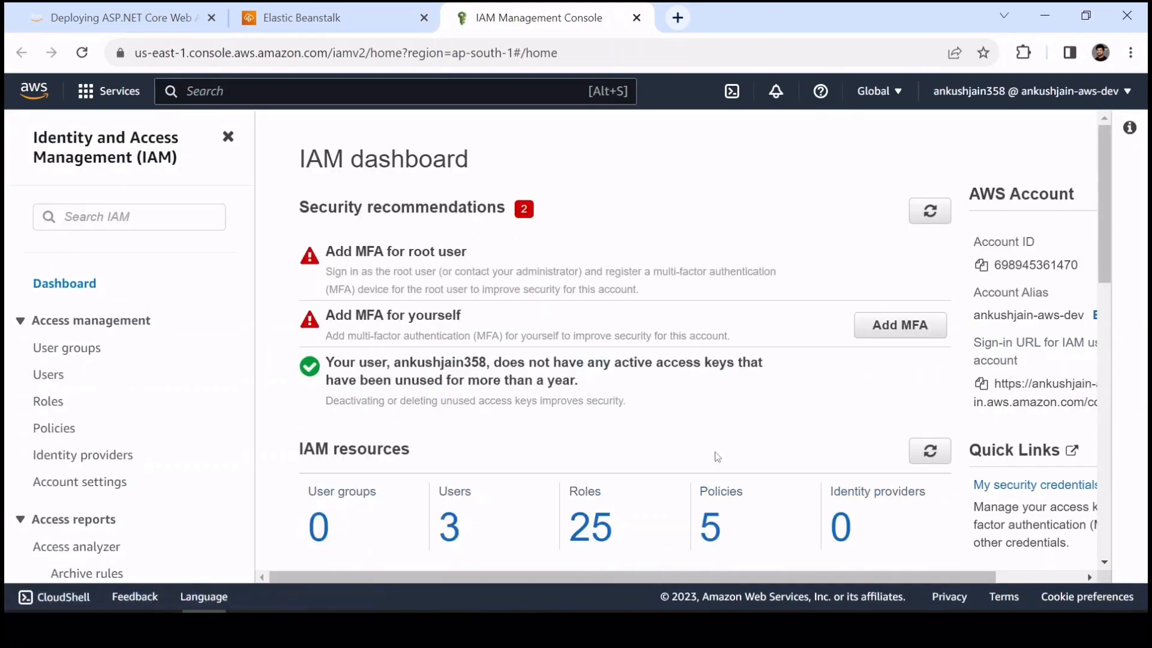
pyautogui.scroll(-3, 714, 456)
pyautogui.click(600, 344)
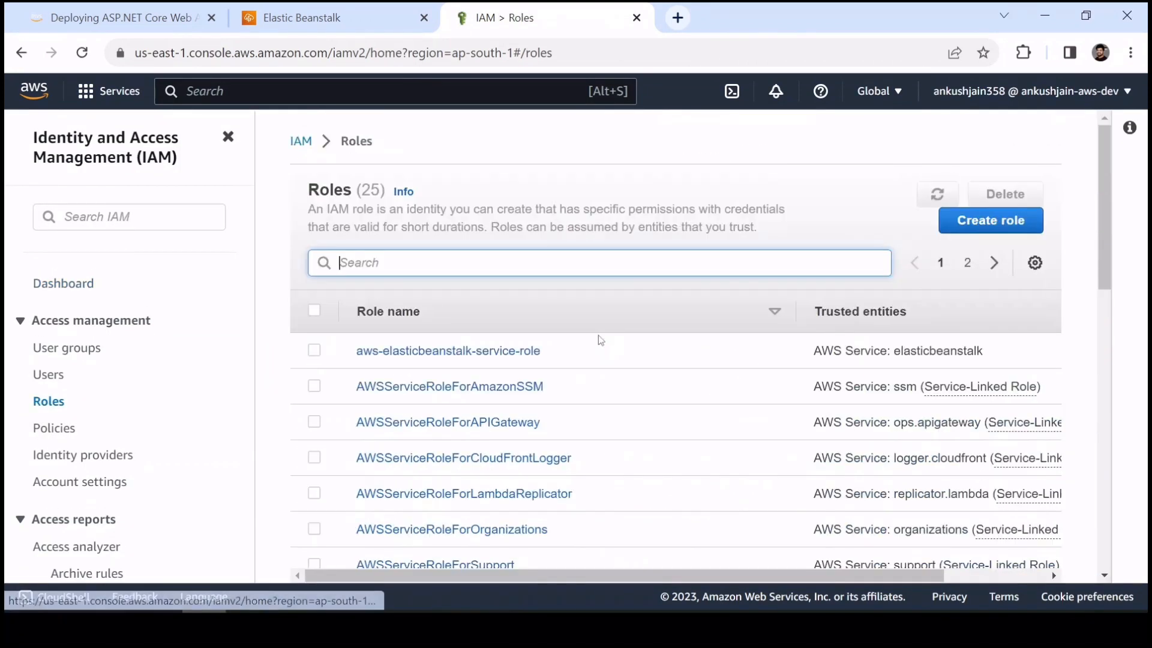
# Step: Start creating a role with AWS service as the trusted entity and EC2 as the use case, continuing to permissions
pyautogui.click(1022, 230)
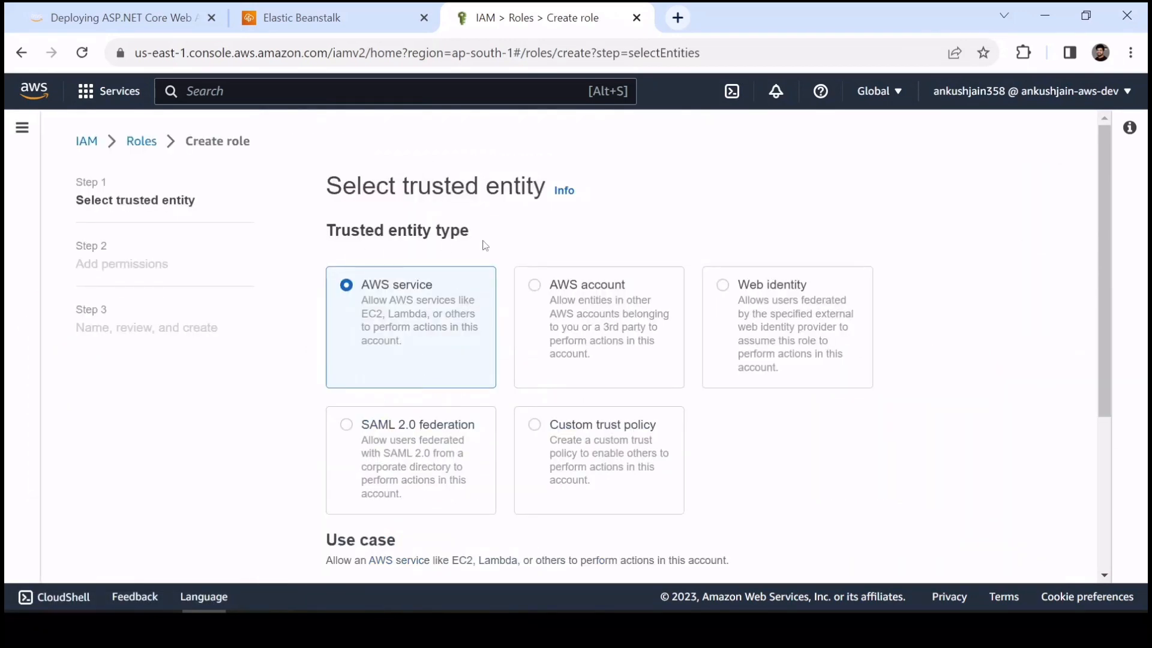
pyautogui.scroll(-3, 485, 246)
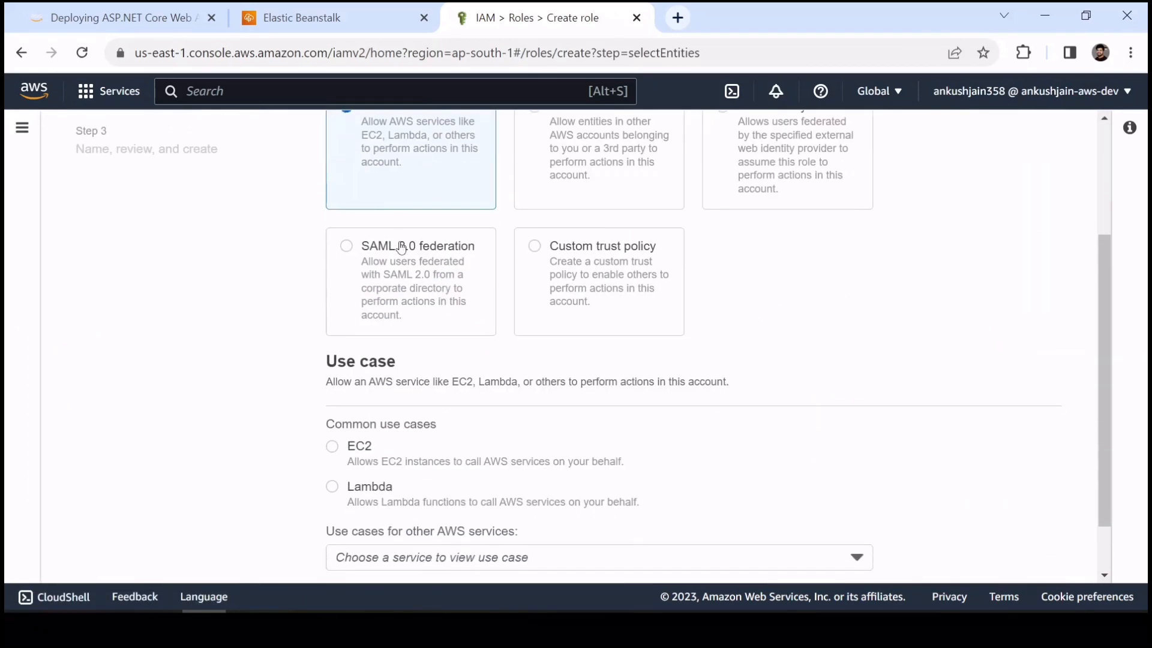
pyautogui.click(331, 448)
pyautogui.scroll(-2, 666, 429)
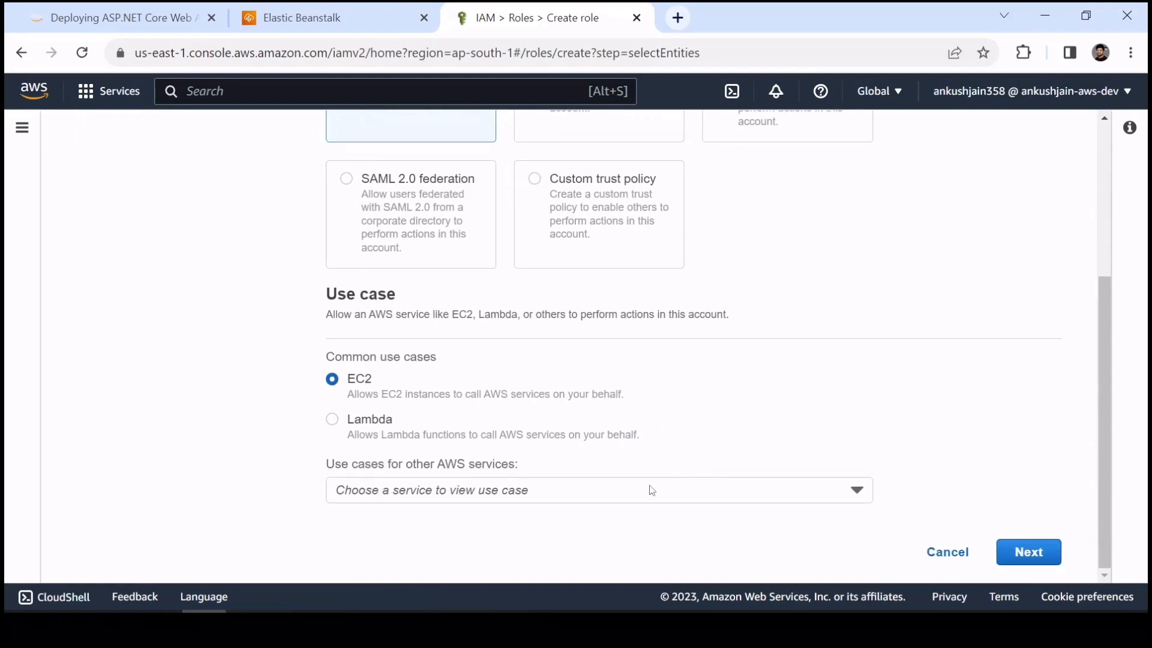
pyautogui.click(1027, 551)
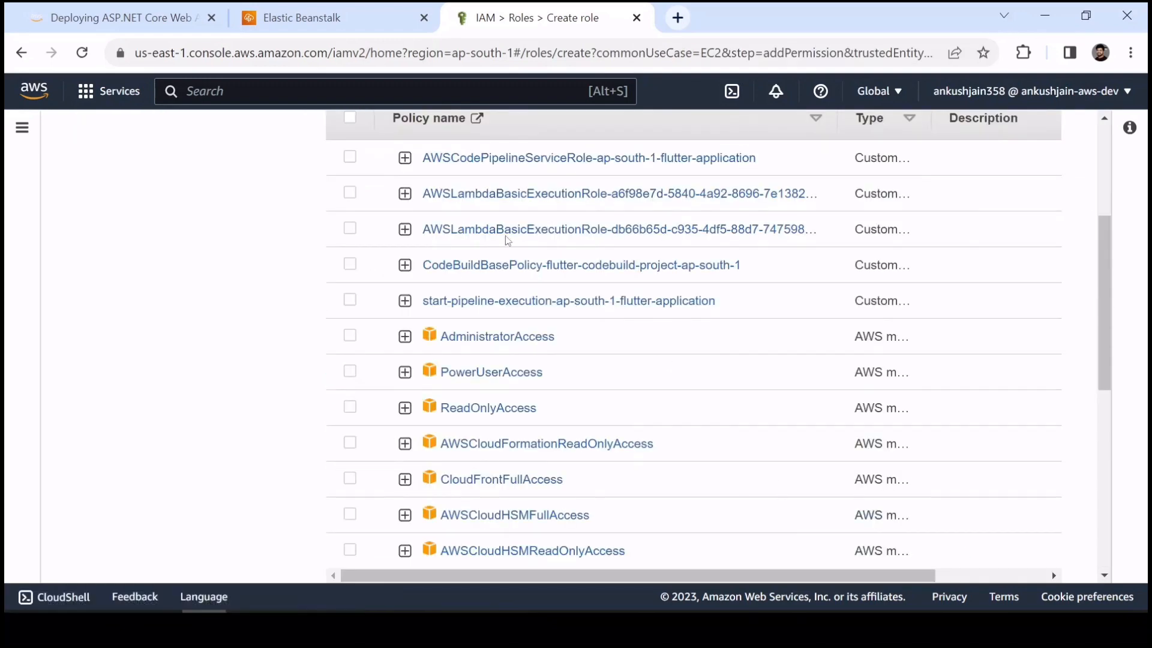
# Step: Filter the policies by beanstalk and attach AWSElasticBeanstalkWebTier, AWSElasticBeanstalkWorkerTier and AWSElasticBeanstalkMulticontainerDocker to the role
pyautogui.scroll(3, 485, 231)
pyautogui.click(460, 252)
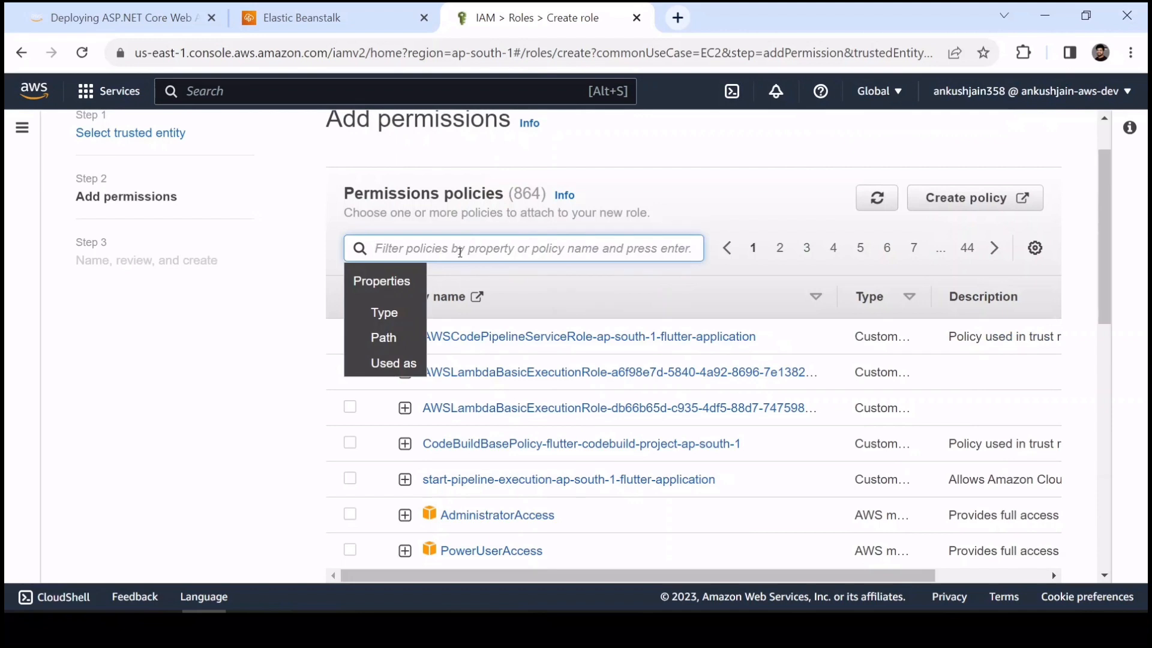
pyautogui.write('beanstalk')
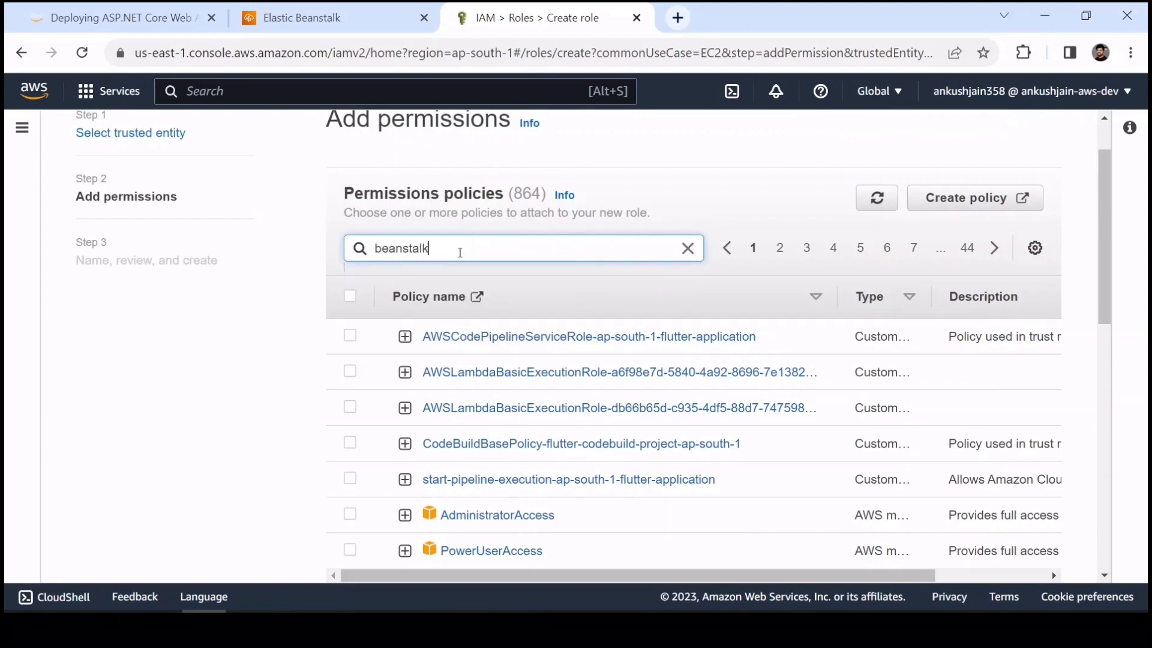
pyautogui.press('Return')
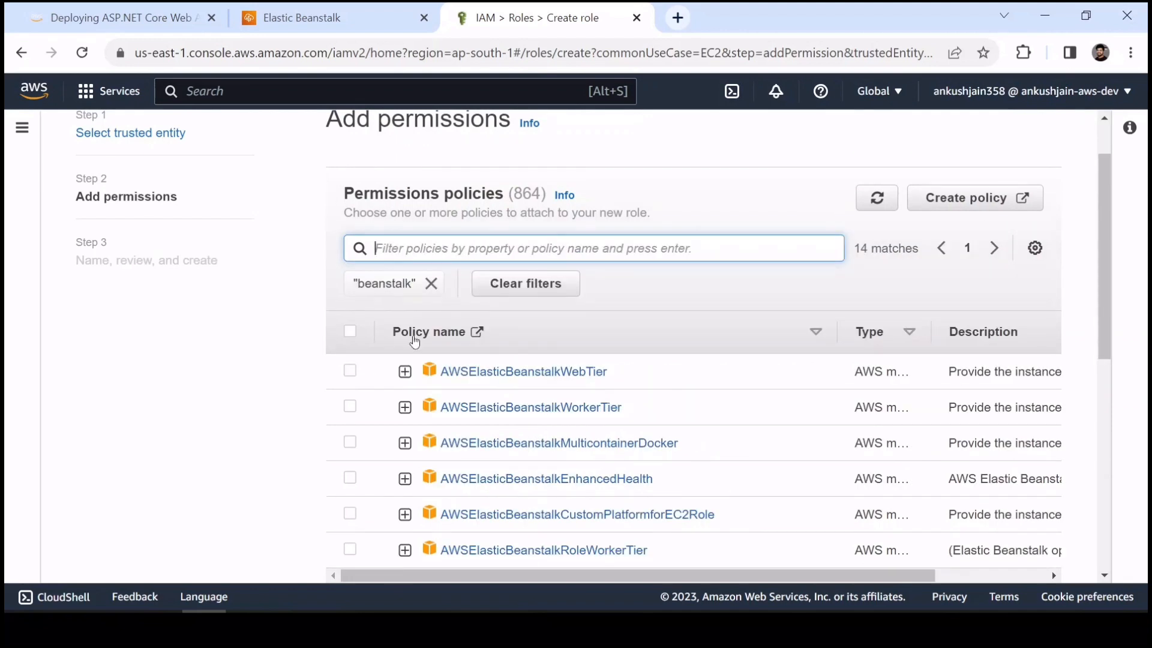
pyautogui.click(348, 373)
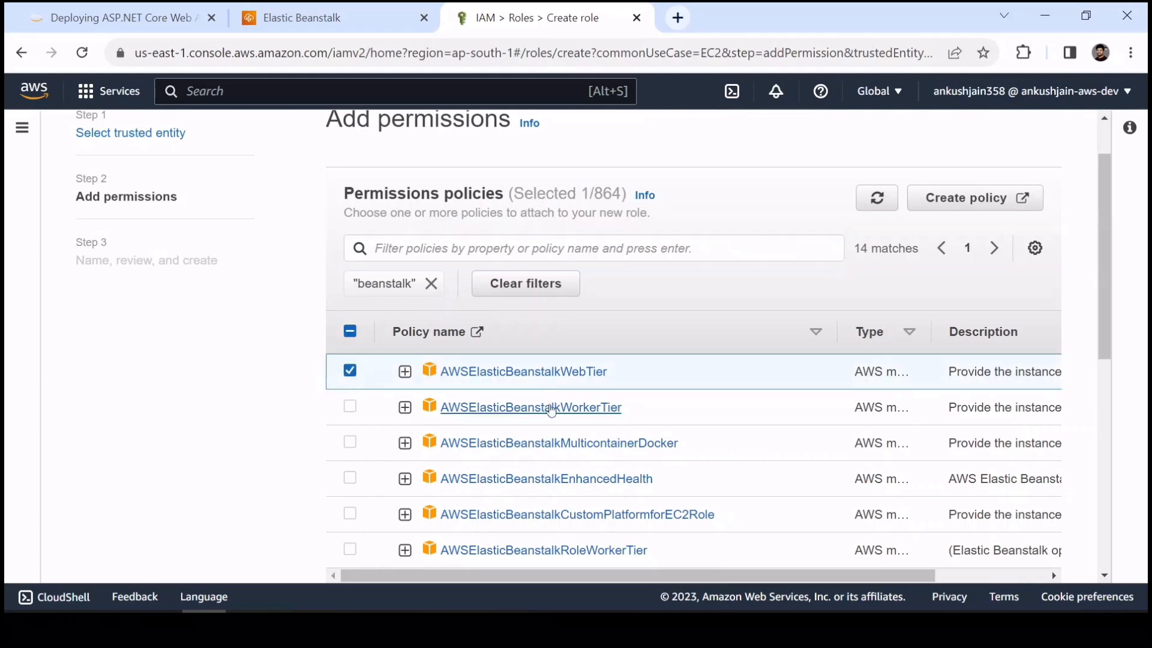
pyautogui.click(351, 408)
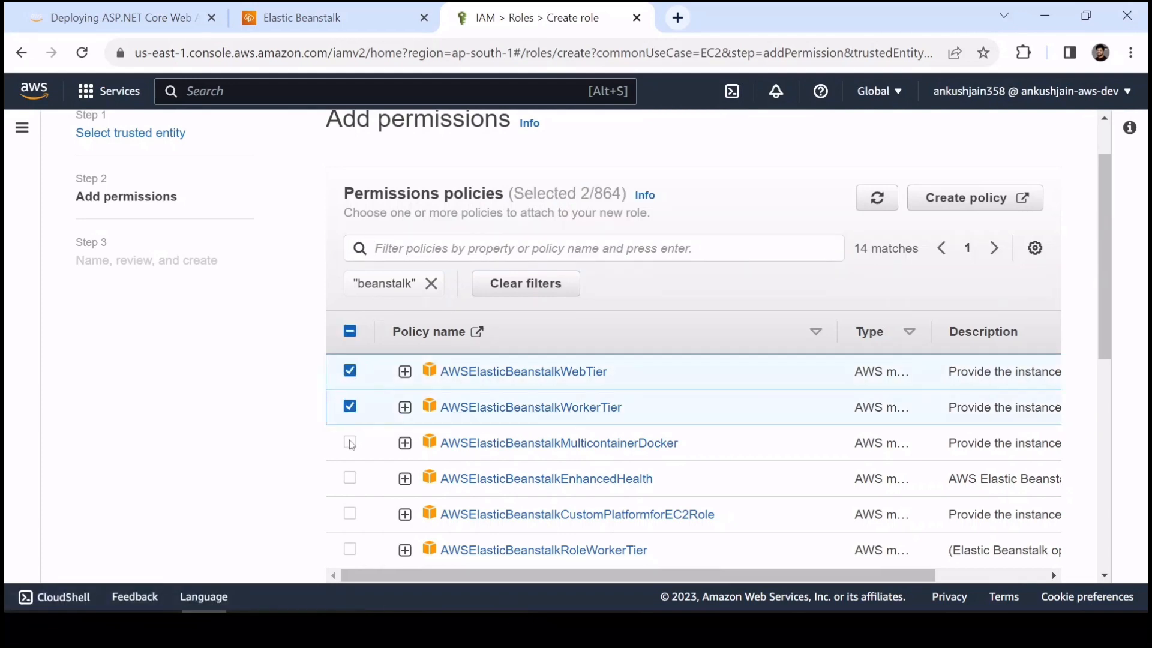
pyautogui.click(350, 442)
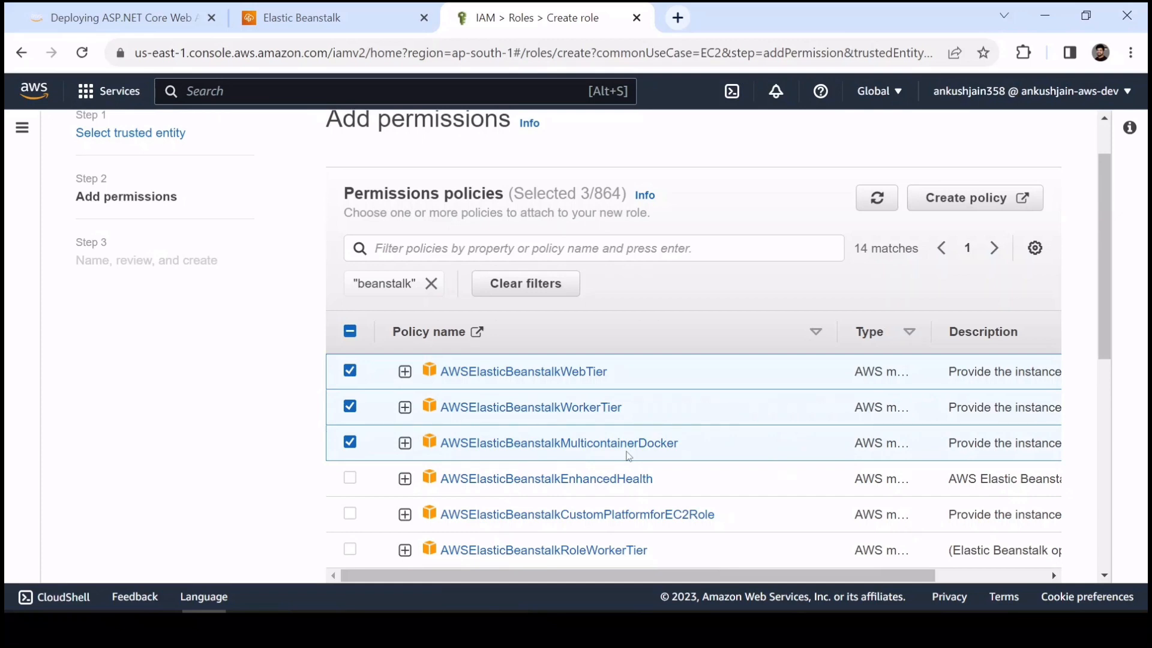
pyautogui.scroll(2, 925, 319)
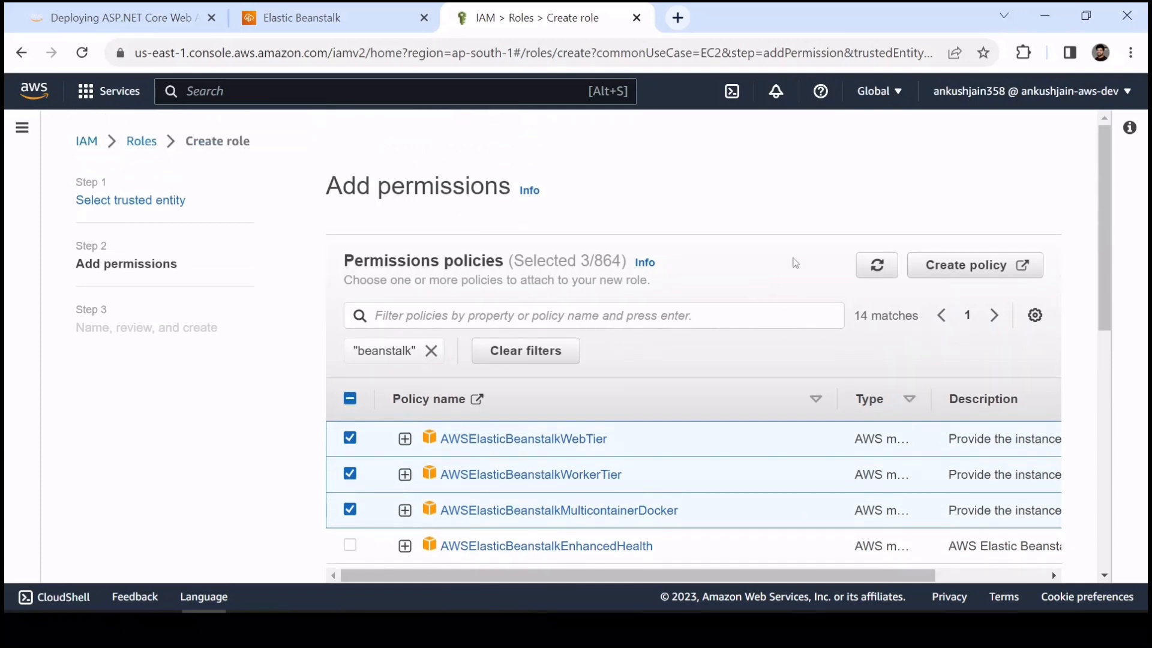
pyautogui.scroll(-9, 795, 263)
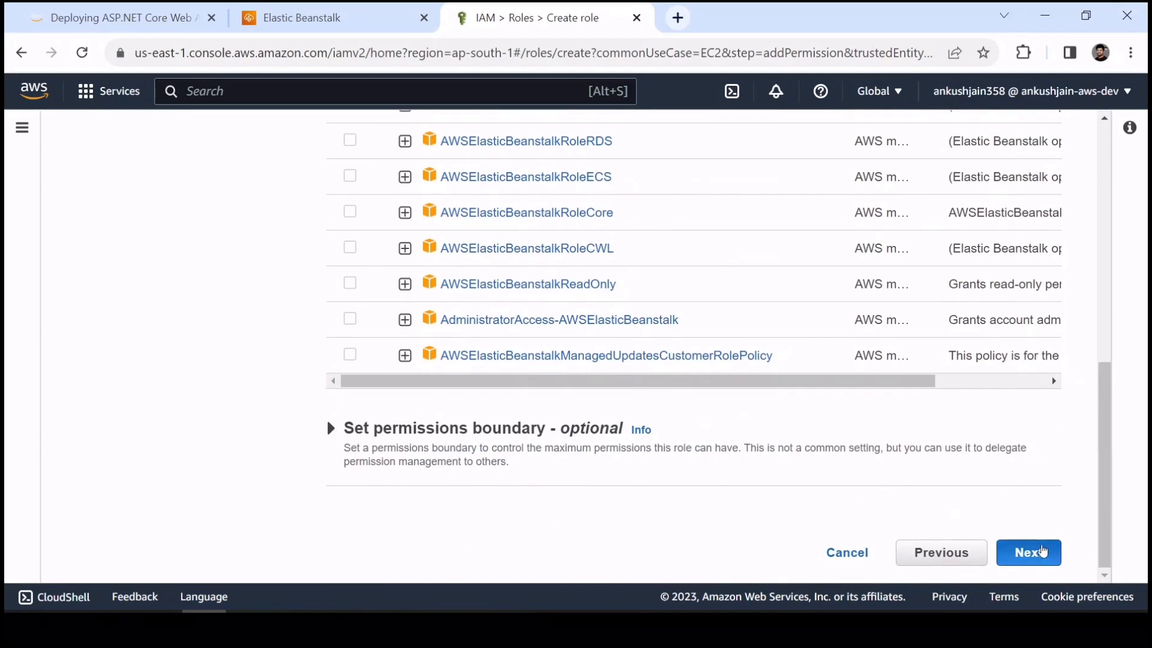
pyautogui.click(1042, 550)
# Step: Name the role beanstalk-iam-role, create it and return to the Elastic Beanstalk environment setup
pyautogui.click(379, 270)
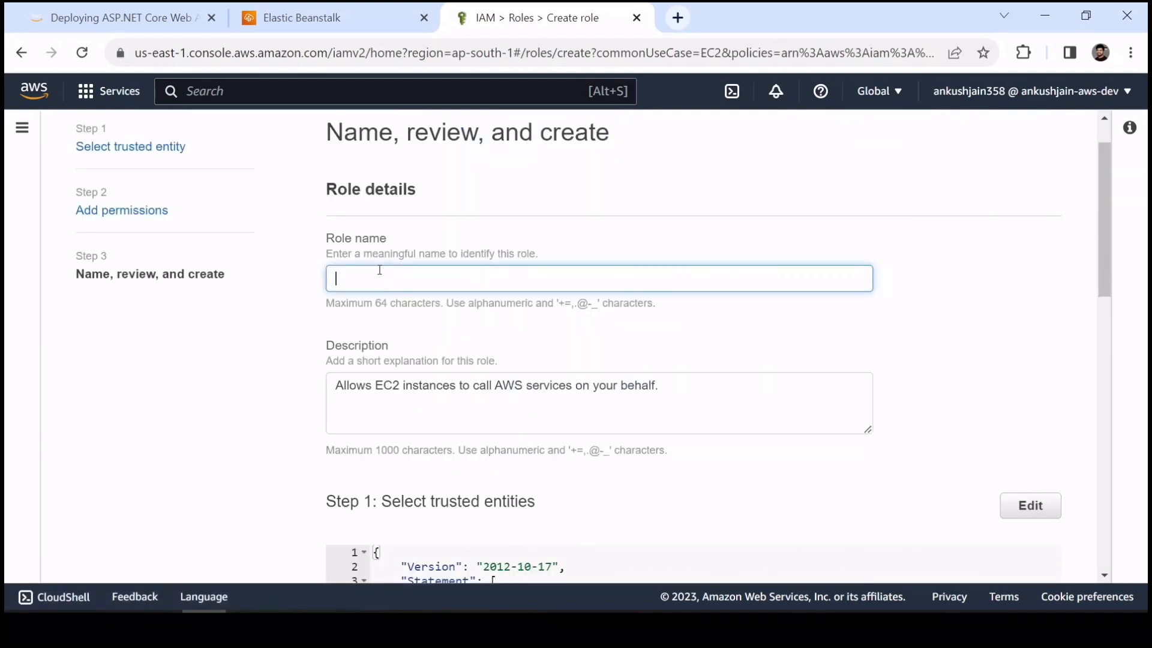
pyautogui.write('aws-')
pyautogui.write('eb')
pyautogui.hotkey('ctrl', 'a')
pyautogui.write('b')
pyautogui.write('eas')
pyautogui.write('nstalk')
pyautogui.write('-iam-role')
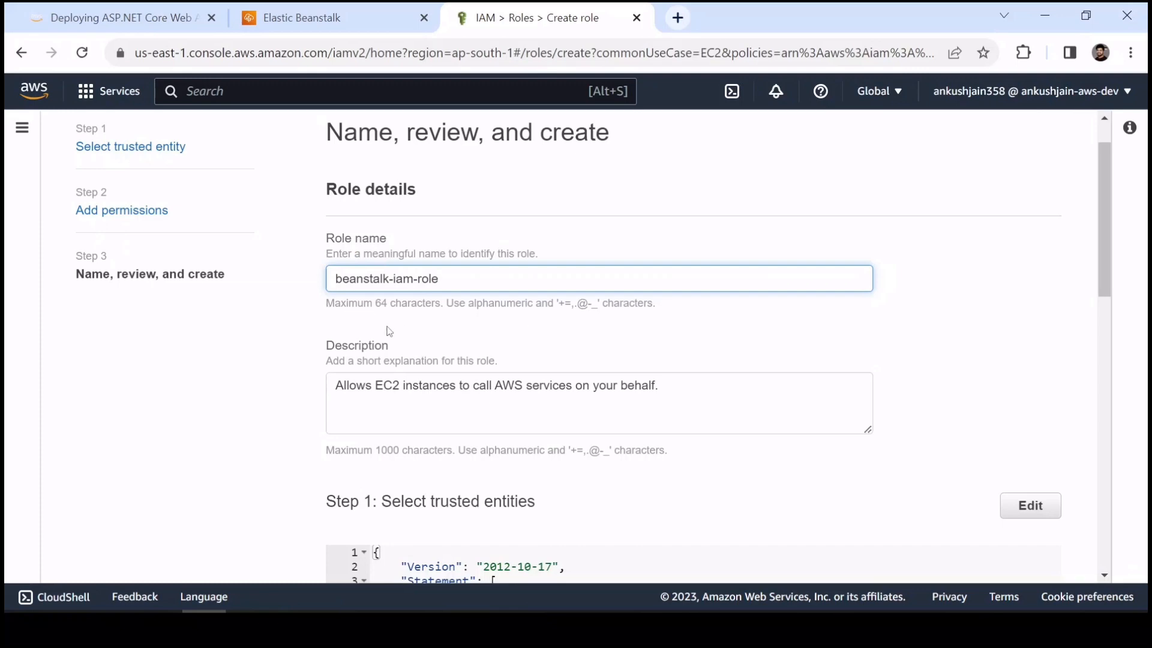
pyautogui.scroll(-6, 386, 329)
pyautogui.scroll(-8, 1015, 463)
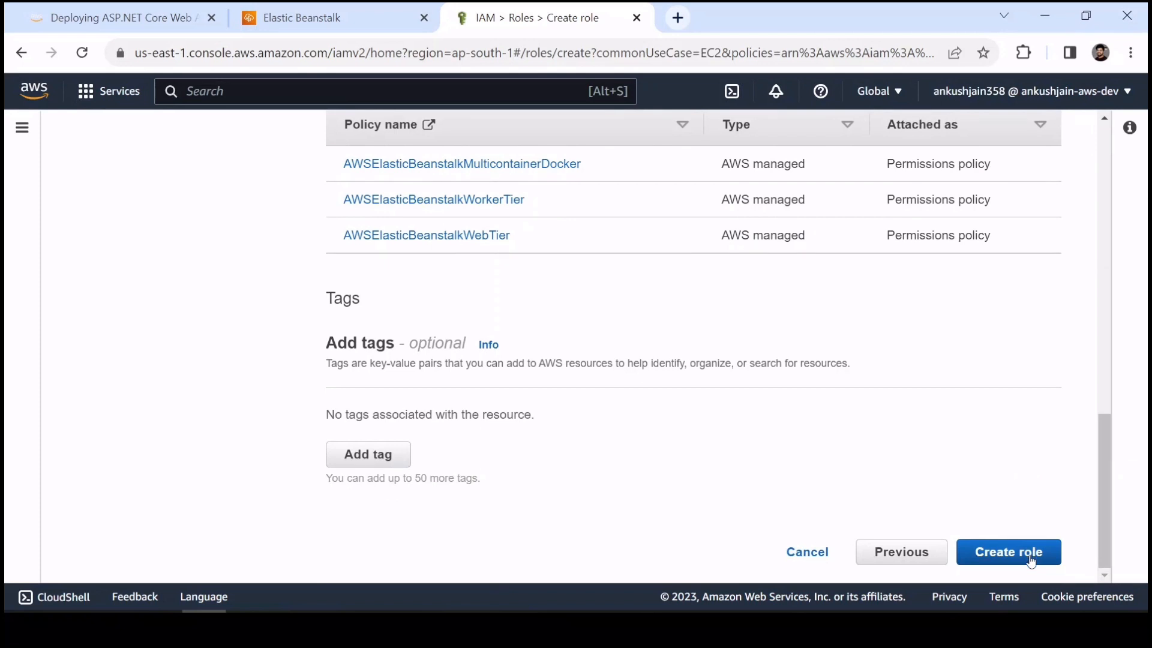
pyautogui.click(1031, 561)
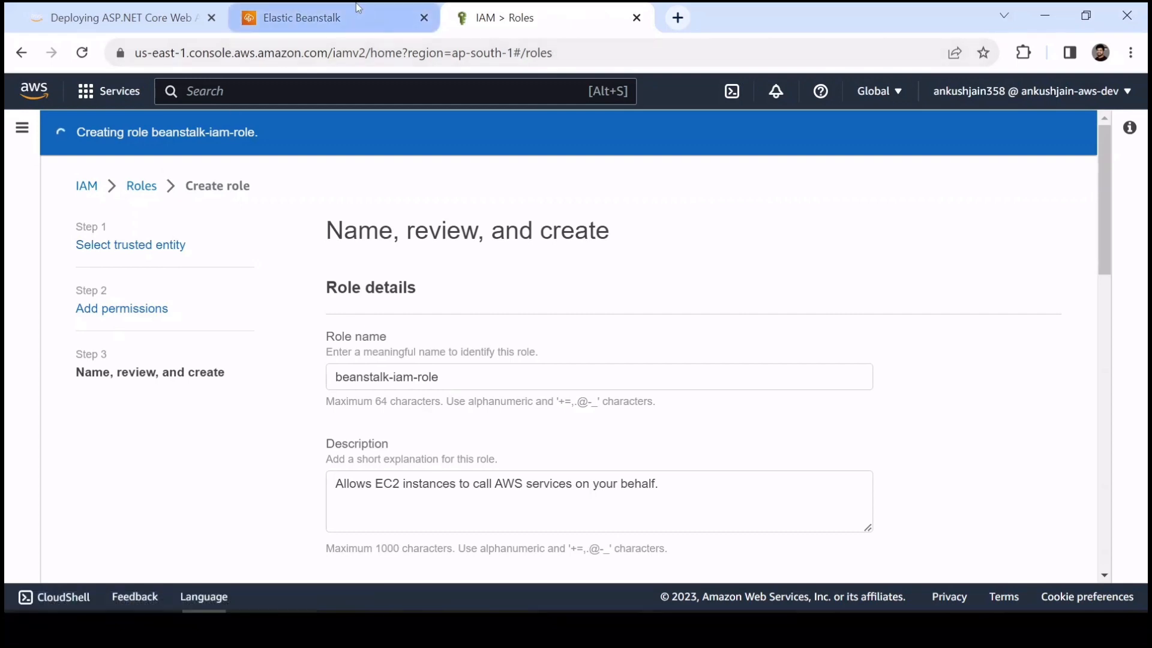
pyautogui.click(406, 9)
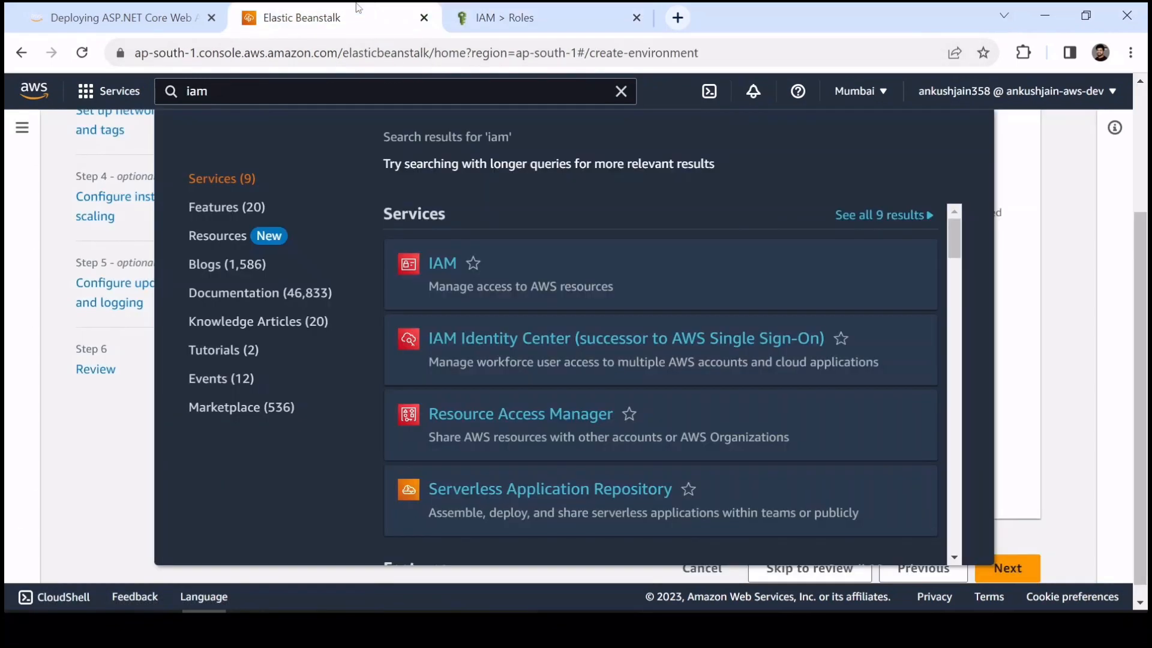
# Step: Close the IAM Roles browser tab and dismiss the service search results over the Elastic Beanstalk setup
pyautogui.click(558, 12)
pyautogui.click(359, 19)
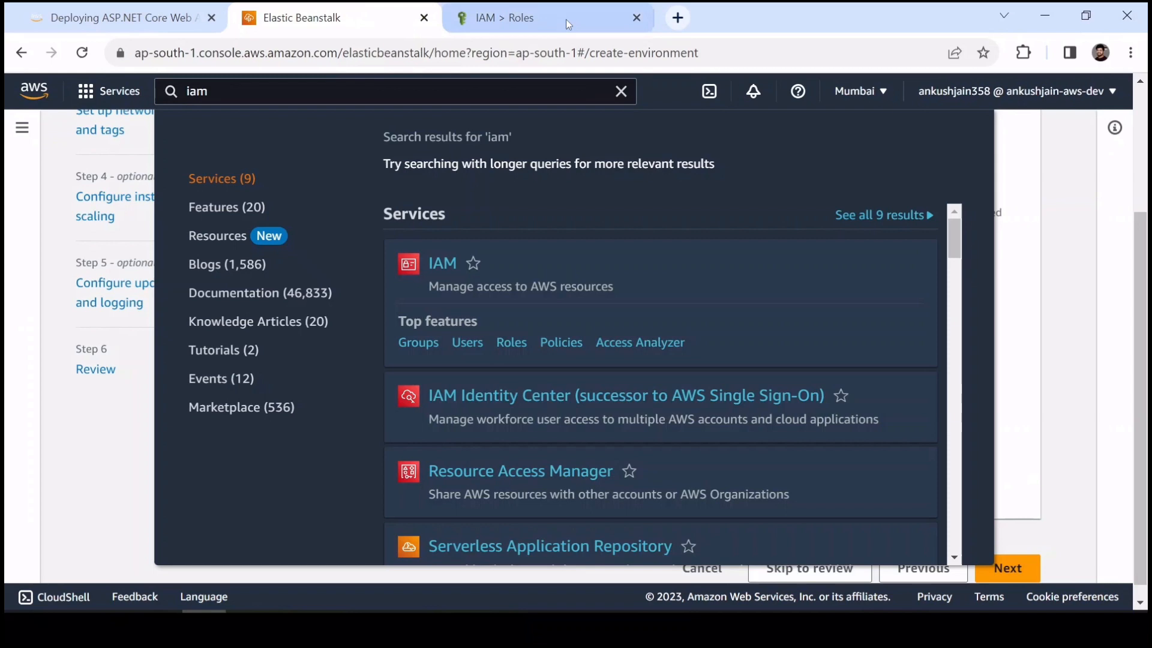
pyautogui.click(637, 17)
pyautogui.click(74, 483)
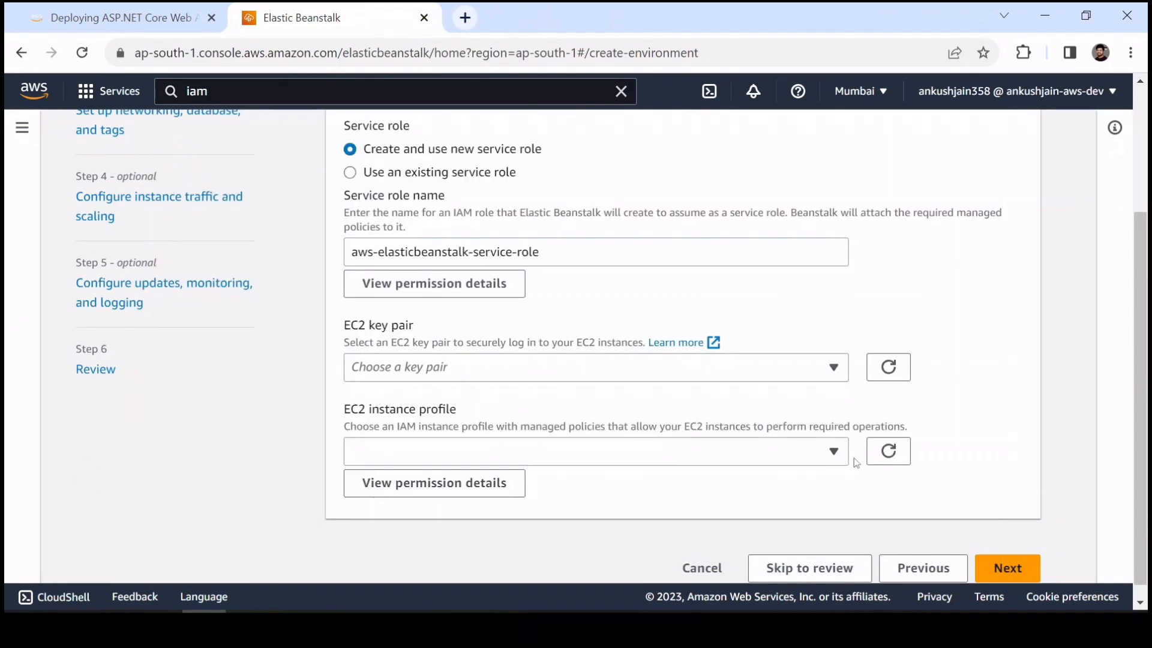
# Step: Refresh the EC2 instance profiles, select beanstalk-iam-role and continue to the networking, database and tags settings
pyautogui.click(870, 456)
pyautogui.click(839, 454)
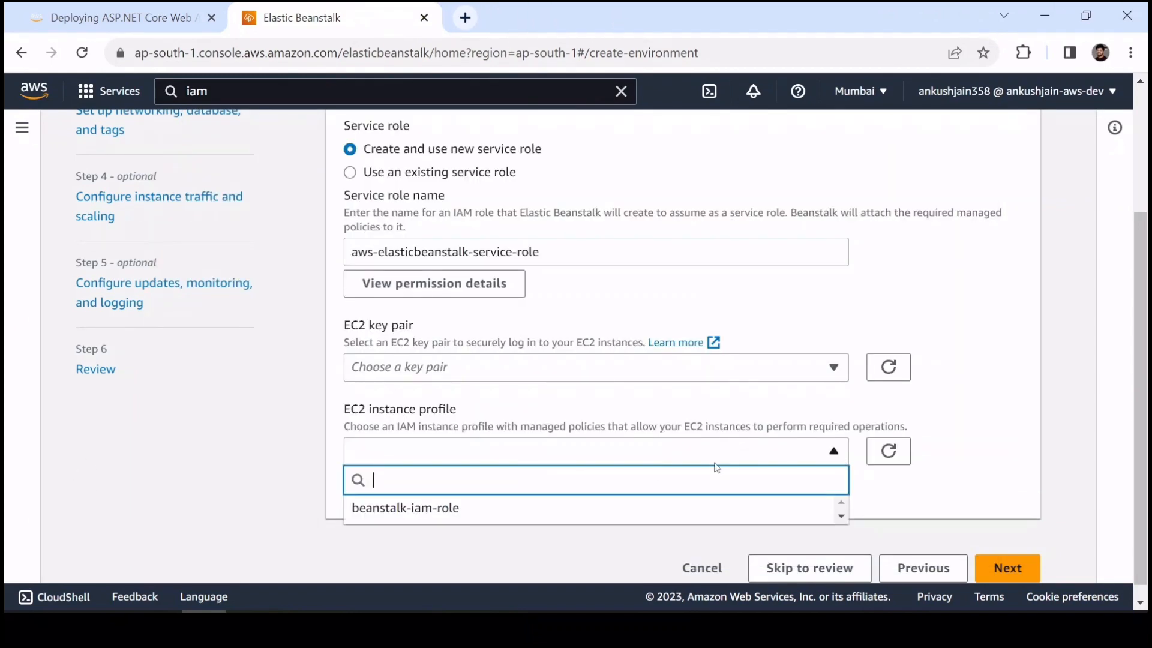
pyautogui.click(388, 509)
pyautogui.scroll(-1, 686, 503)
pyautogui.click(998, 556)
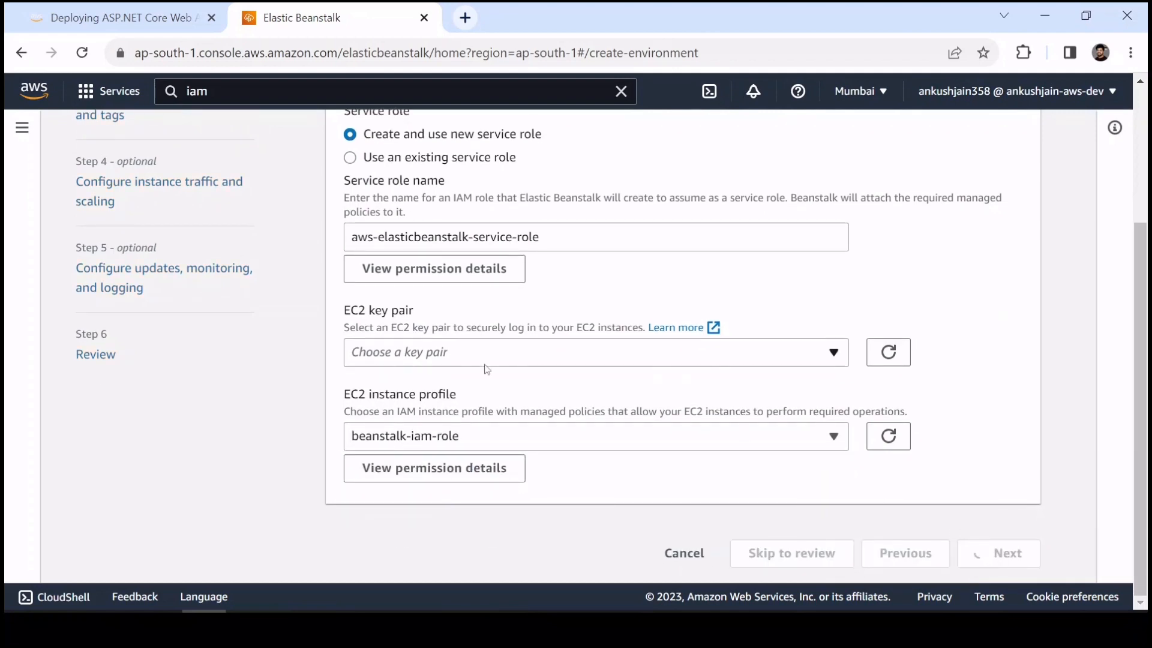
# Step: Choose the 172.31.0.0/16 VPC, select all instance subnets (ap-south-1a, ap-south-1b, ap-south-1c) and activate the public IP address
pyautogui.click(423, 316)
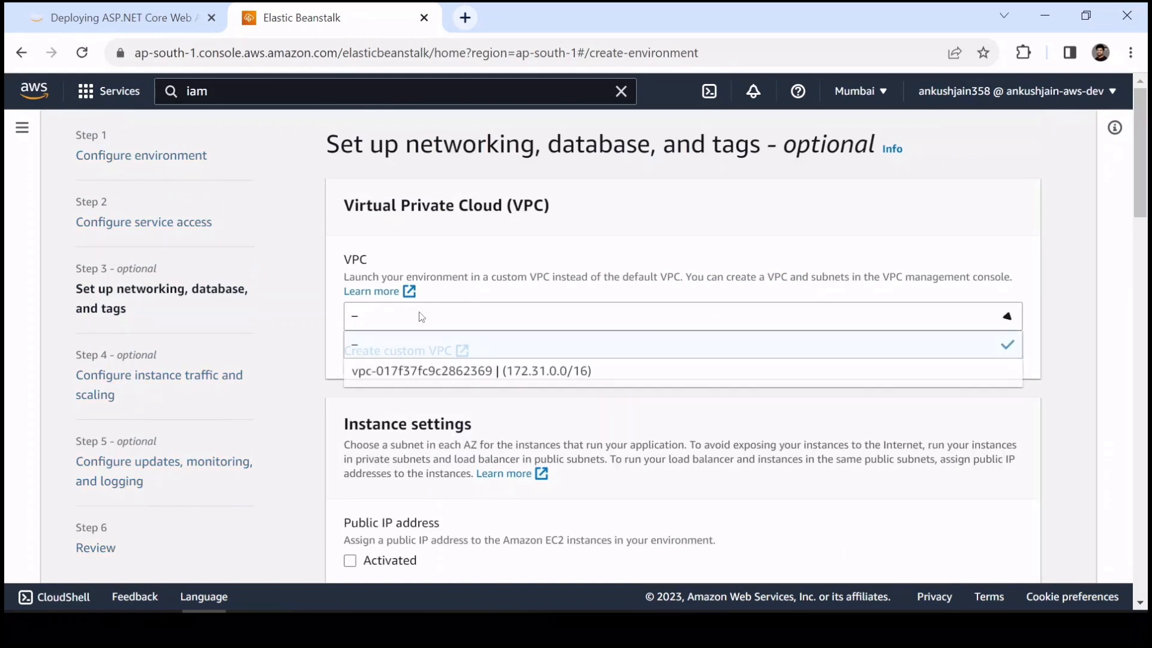
pyautogui.click(397, 372)
pyautogui.scroll(-4, 569, 303)
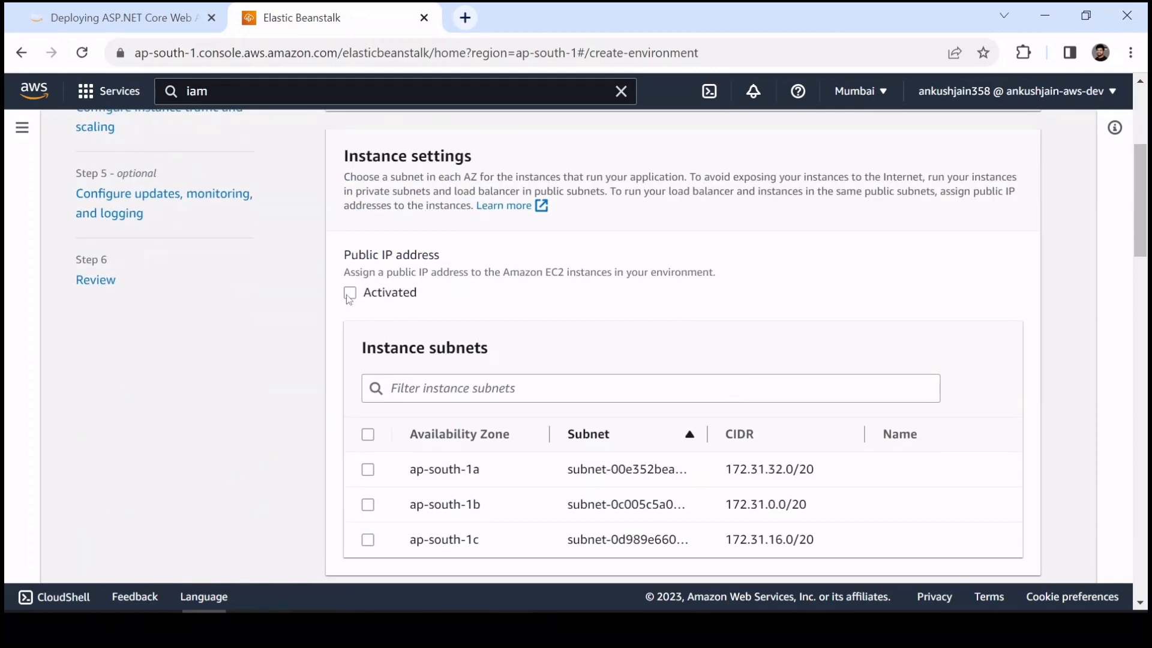
pyautogui.click(369, 434)
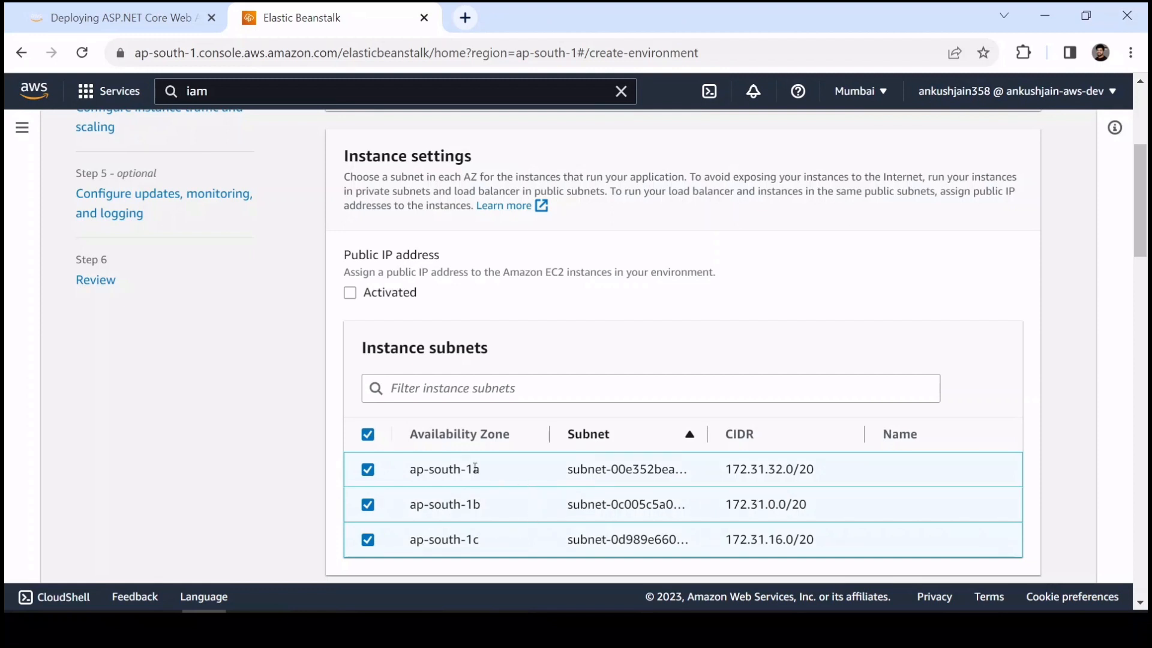
pyautogui.click(350, 294)
# Step: Leave the database disabled and the tags empty, and continue to the instance traffic and scaling settings
pyautogui.scroll(-7, 535, 356)
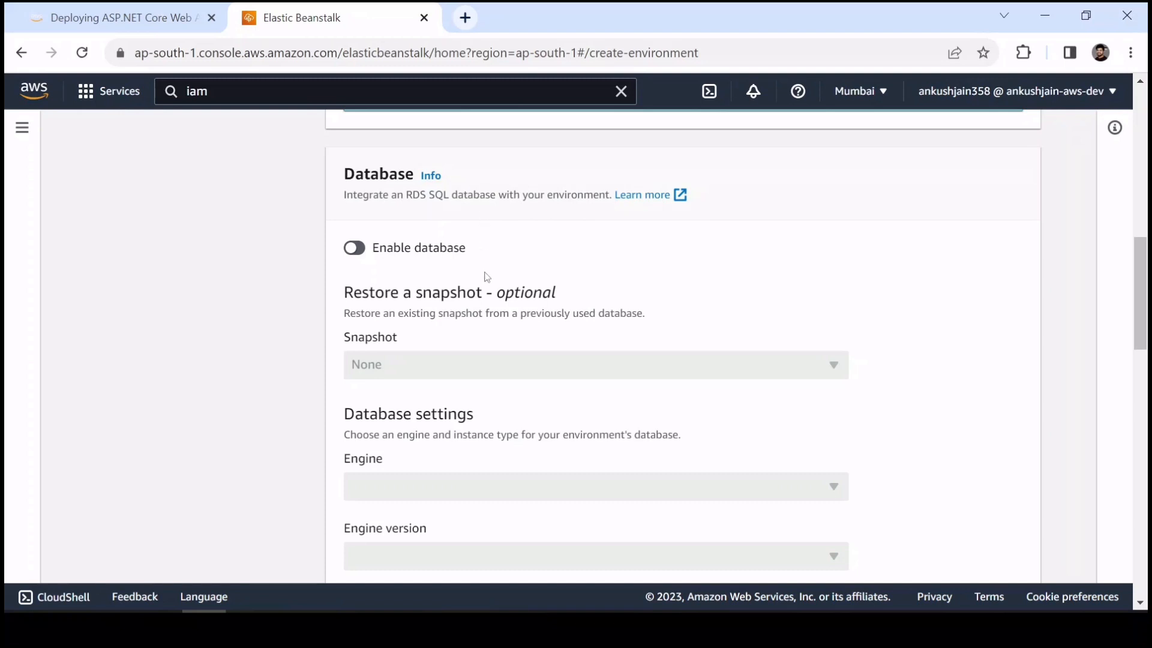
pyautogui.scroll(-13, 601, 399)
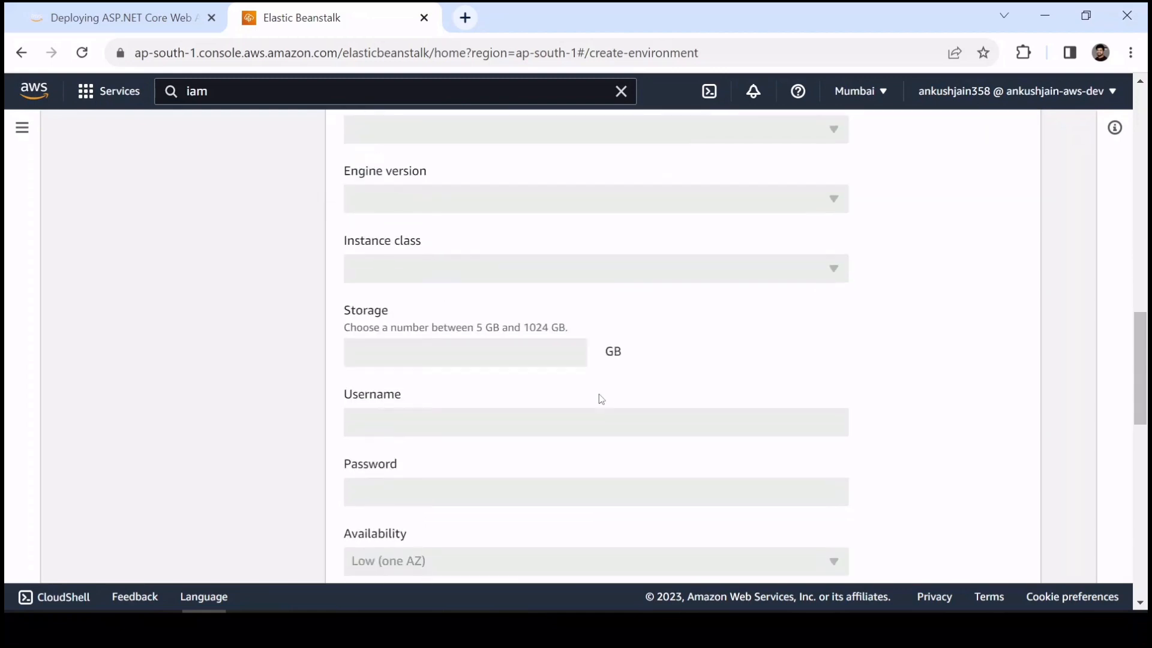
pyautogui.scroll(-6, 602, 399)
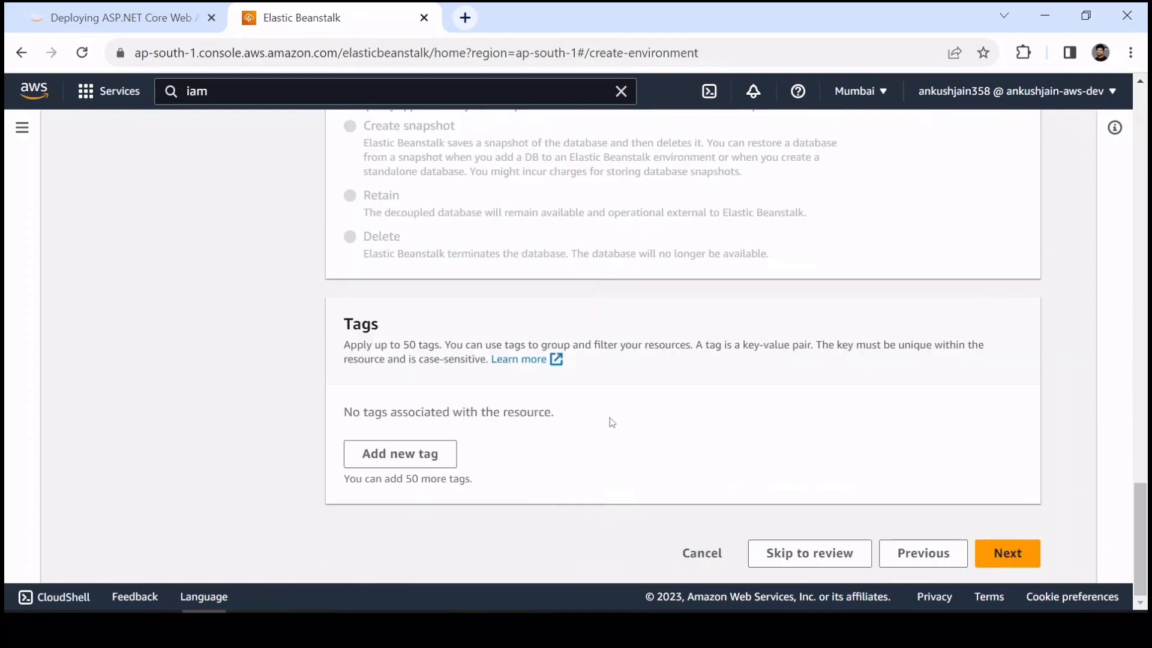
pyautogui.click(1013, 558)
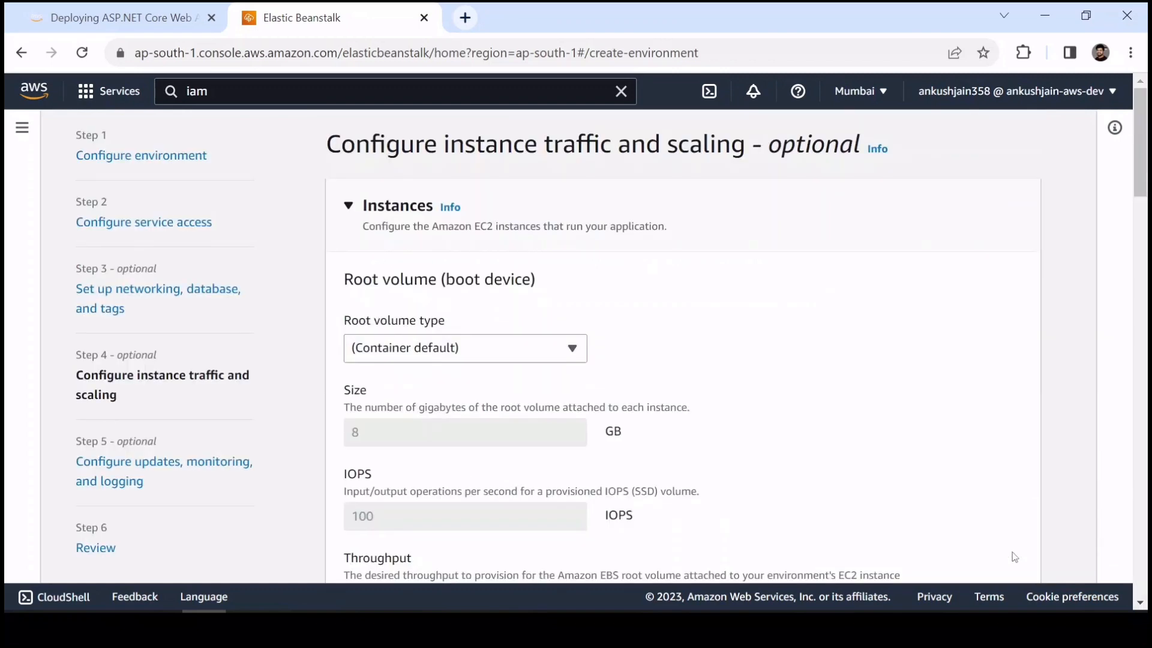
# Step: Keep the root volume type at (Container default) and select the default EC2 security group
pyautogui.scroll(-6, 437, 303)
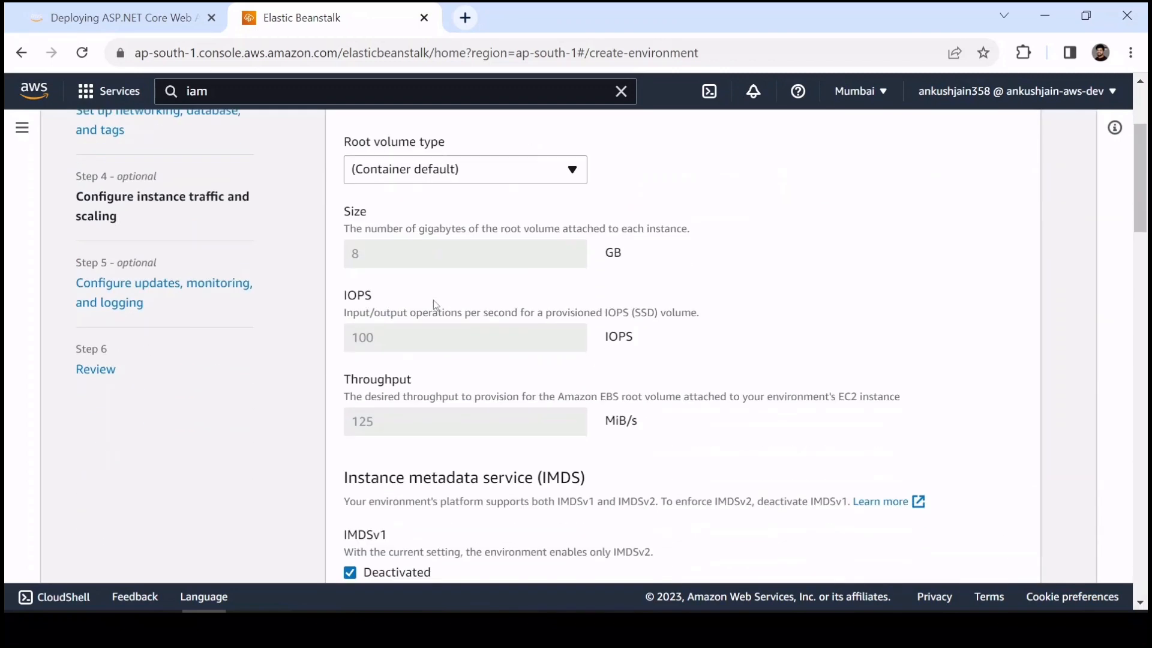
pyautogui.scroll(8, 449, 328)
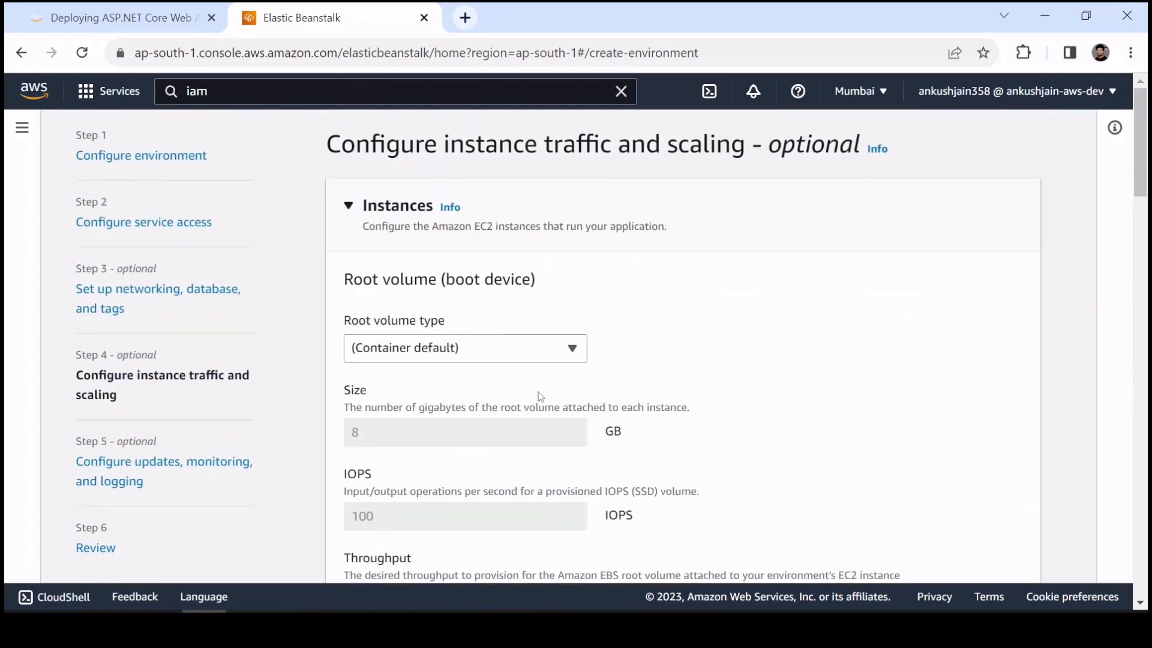
pyautogui.click(420, 353)
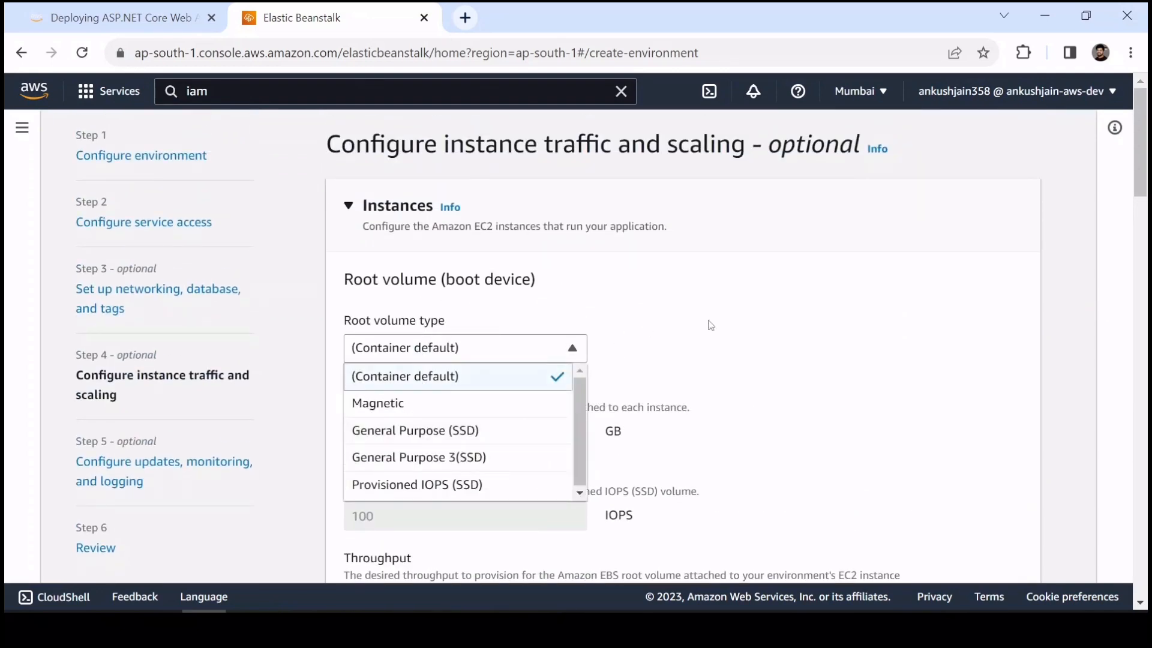
pyautogui.click(756, 324)
pyautogui.scroll(-6, 753, 329)
pyautogui.scroll(-3, 754, 341)
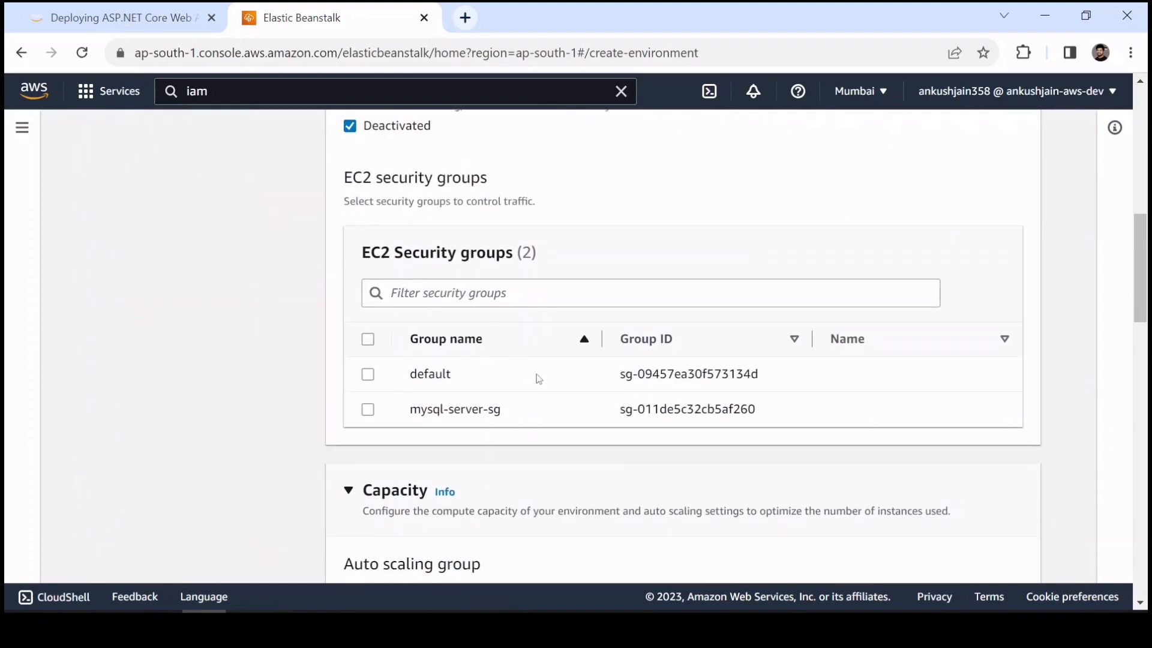
pyautogui.click(367, 374)
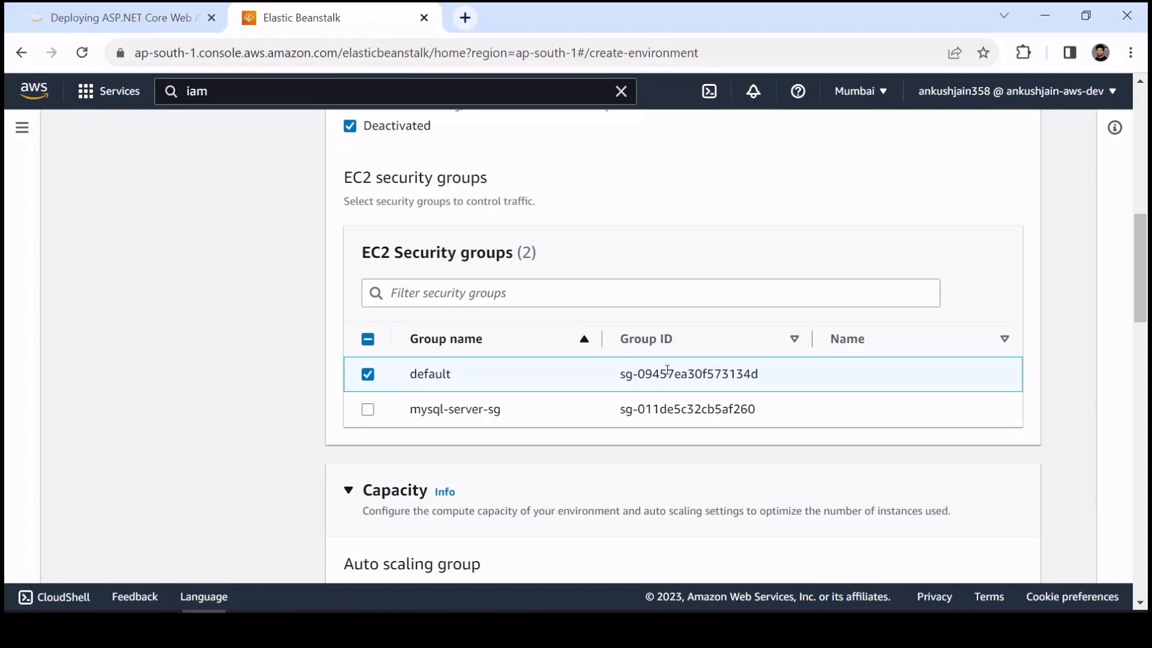
# Step: Examine the capacity settings, including environment type, fleet composition, architecture and instance types
pyautogui.scroll(-3, 667, 371)
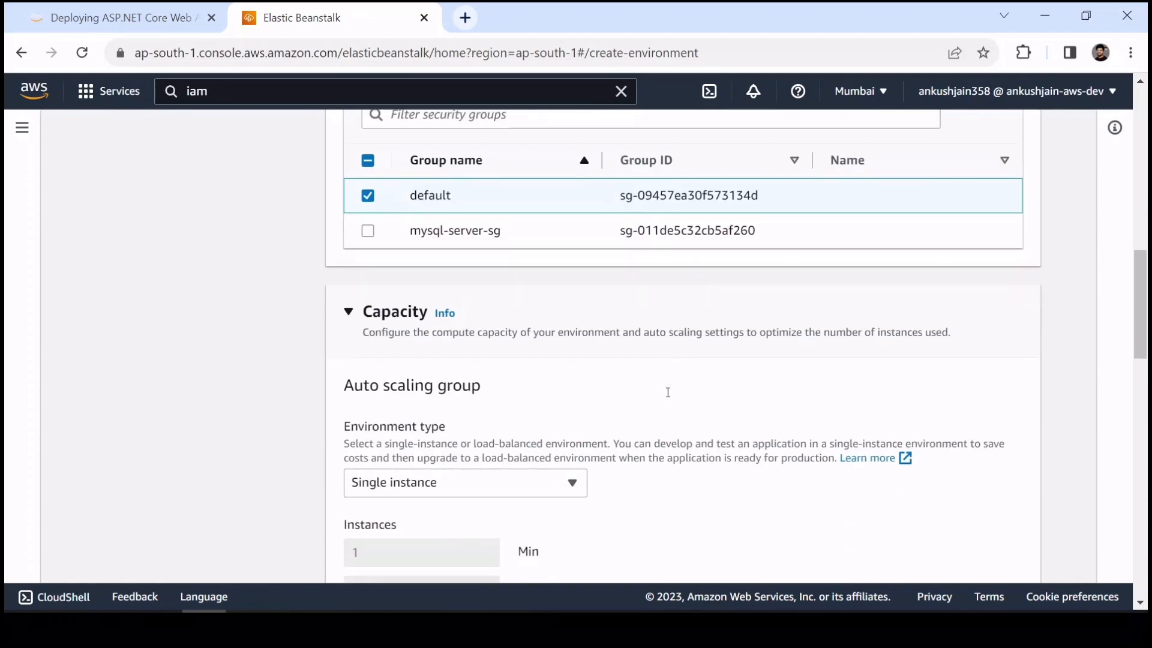
pyautogui.scroll(-6, 607, 400)
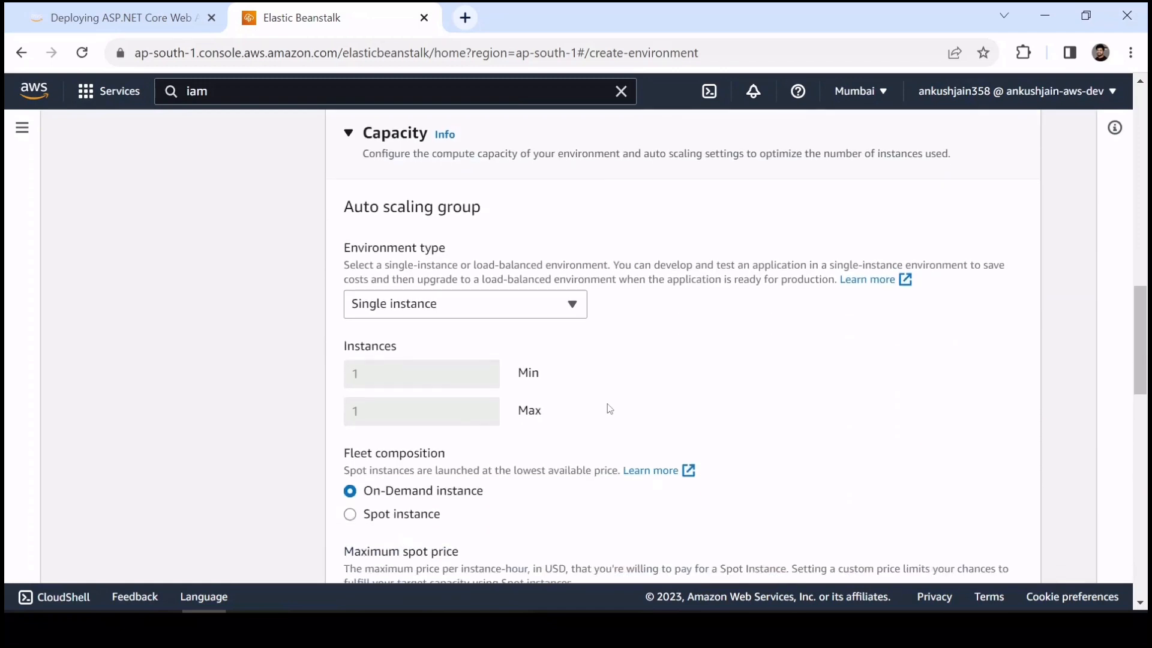
pyautogui.scroll(-2, 610, 405)
pyautogui.scroll(2, 609, 403)
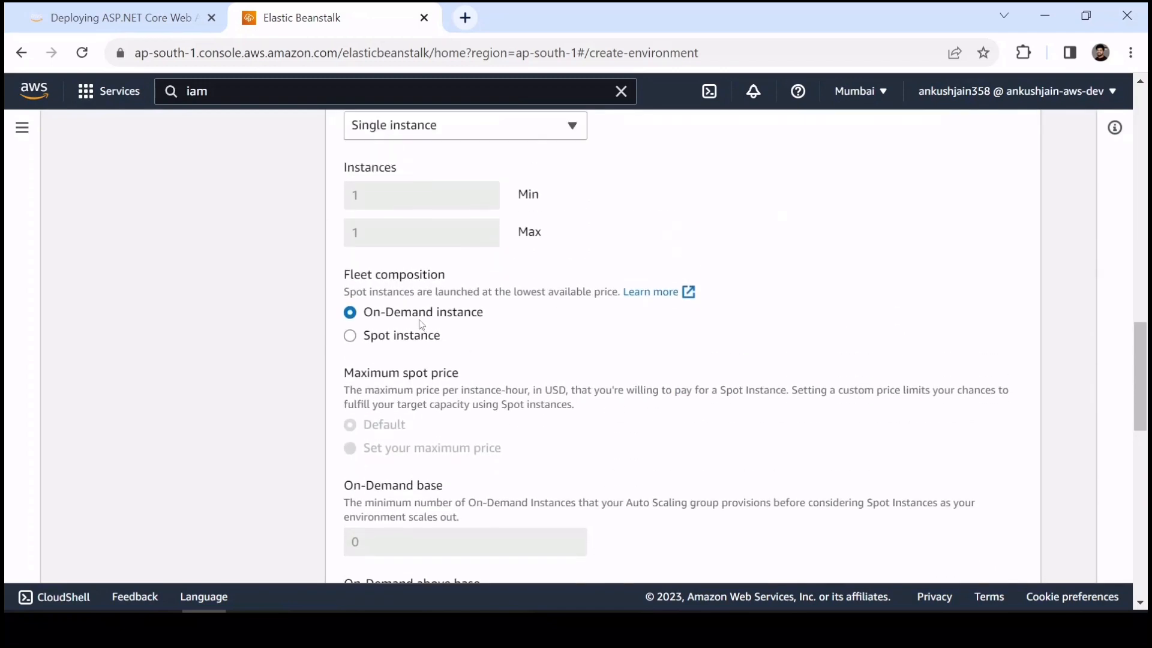
pyautogui.scroll(-3, 561, 400)
pyautogui.scroll(-4, 561, 401)
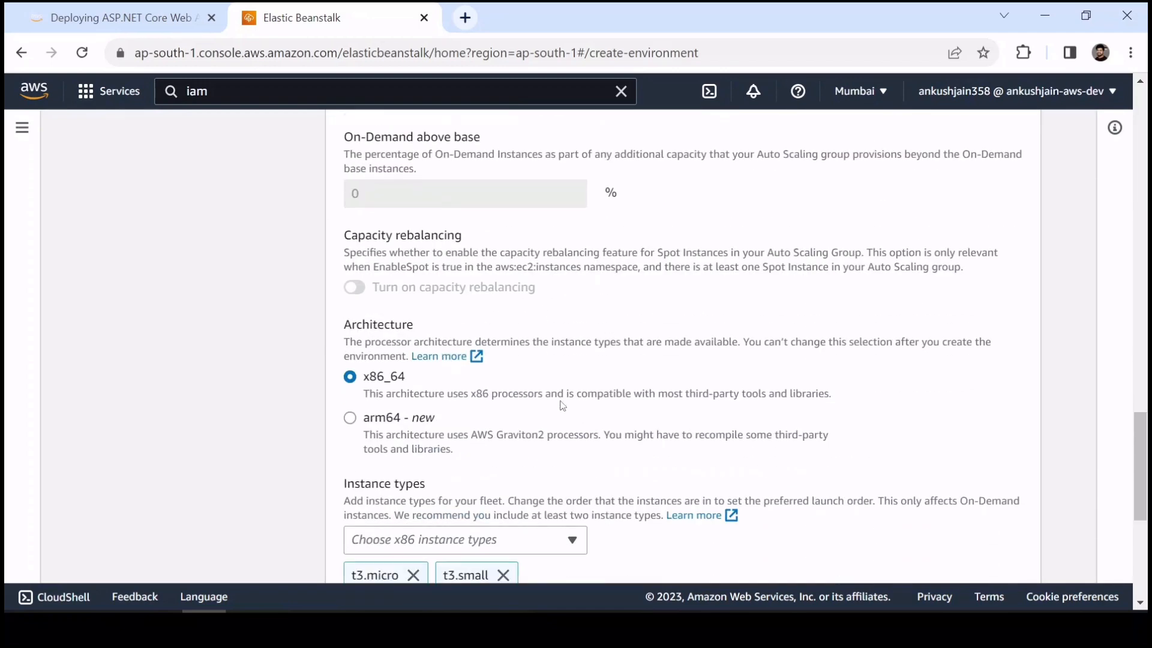
pyautogui.scroll(-3, 563, 407)
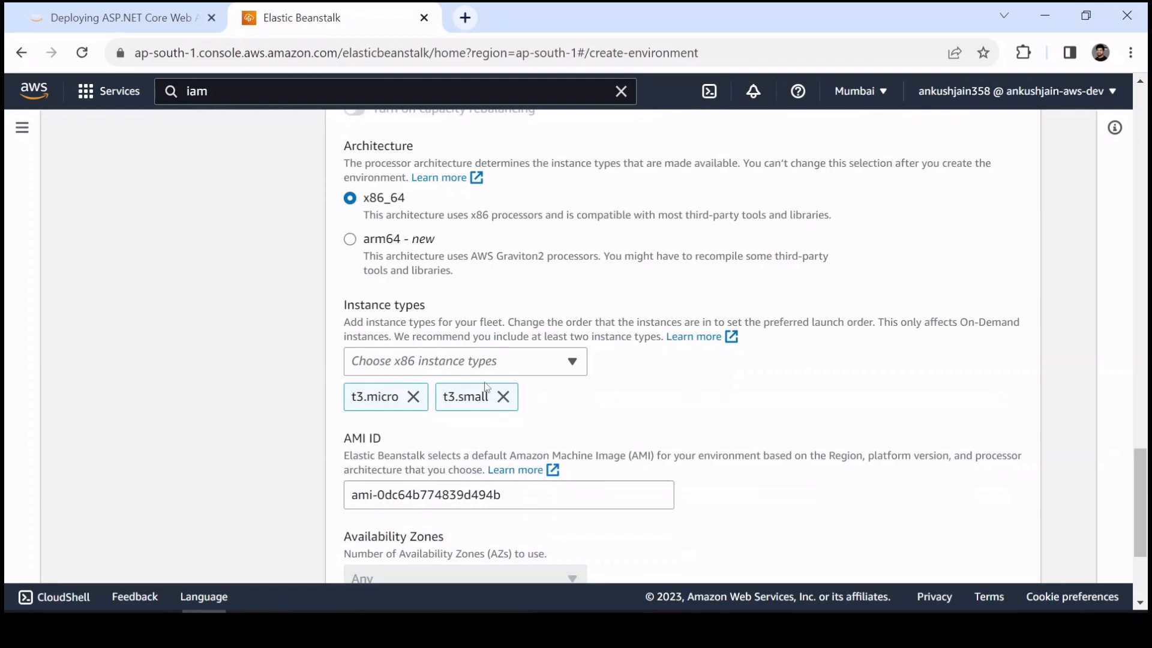
pyautogui.scroll(10, 486, 390)
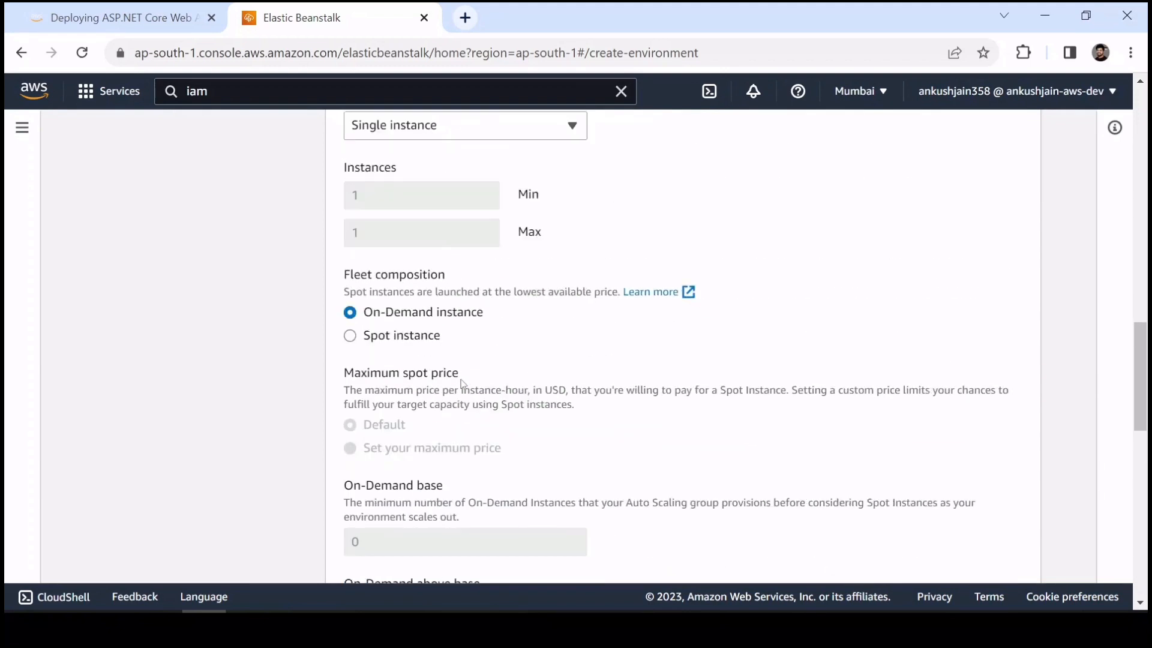
pyautogui.scroll(-10, 463, 397)
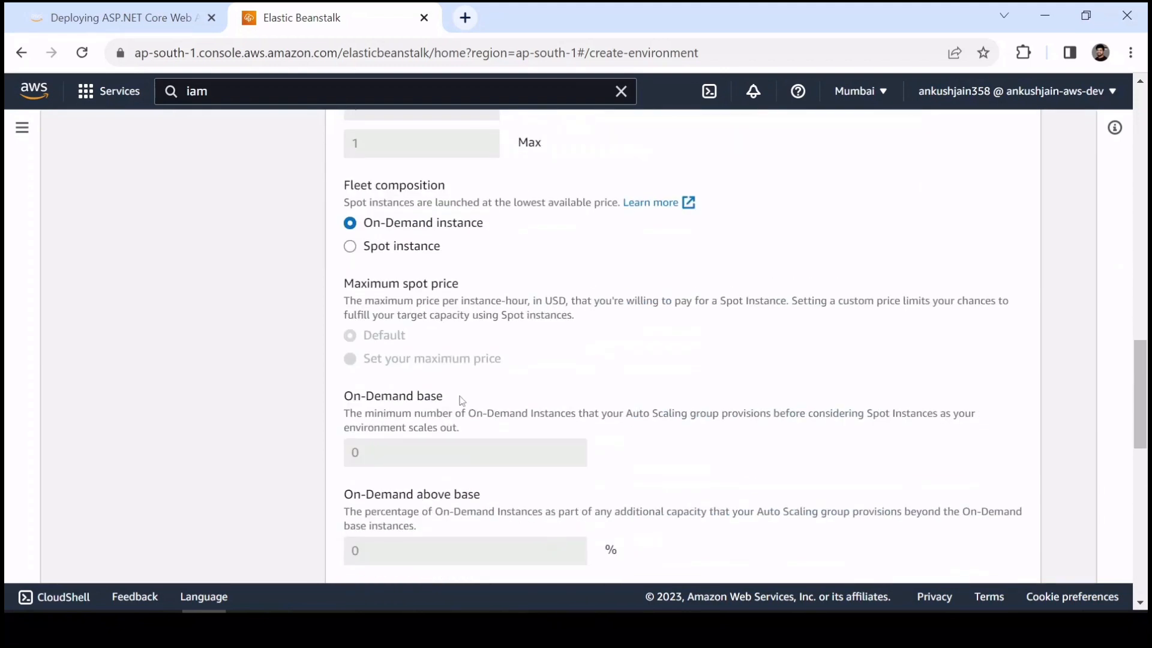
pyautogui.scroll(-4, 463, 432)
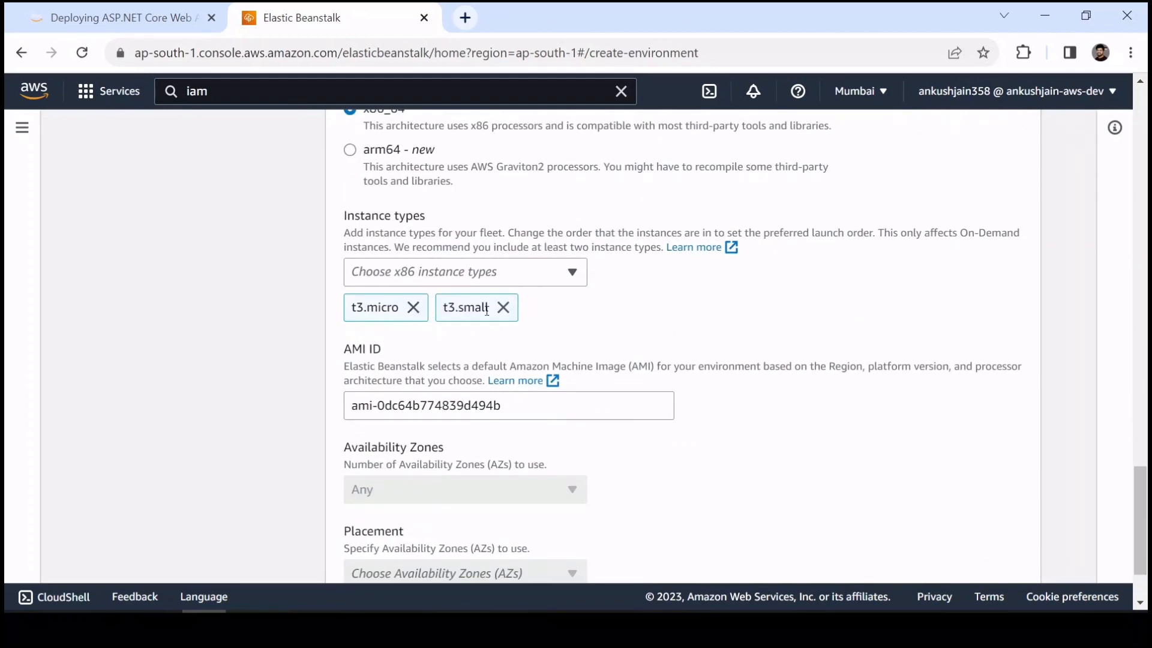
# Step: Check the available x86 instance types, keep t3.micro and t3.small, and continue to the updates, monitoring and logging settings
pyautogui.click(521, 268)
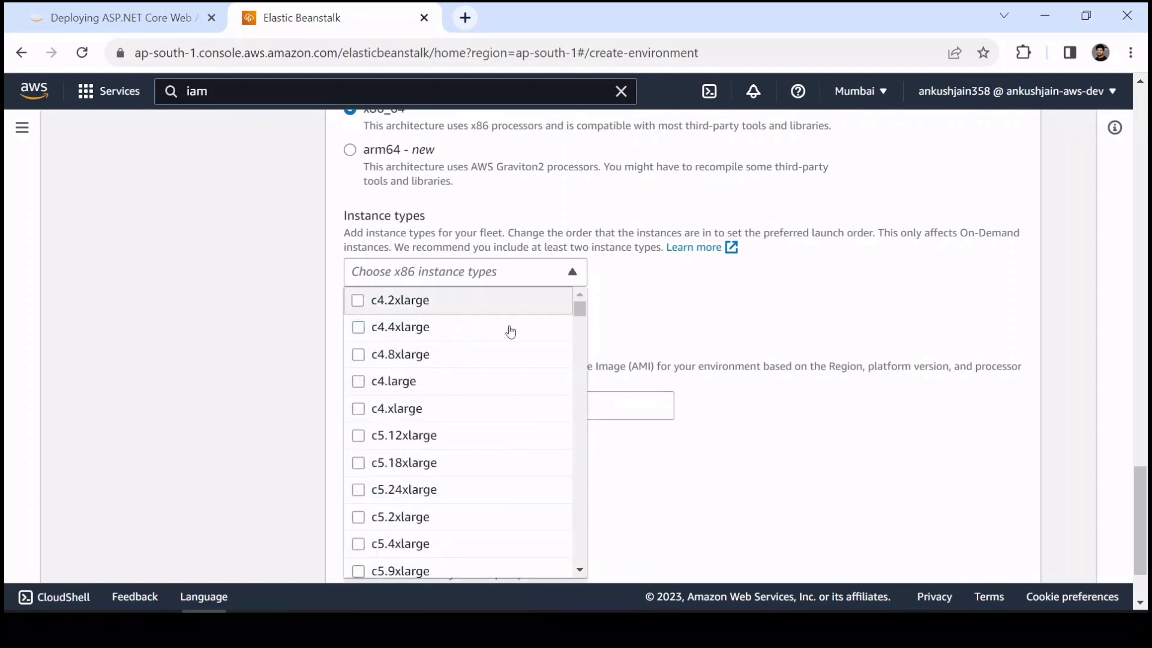
pyautogui.click(835, 289)
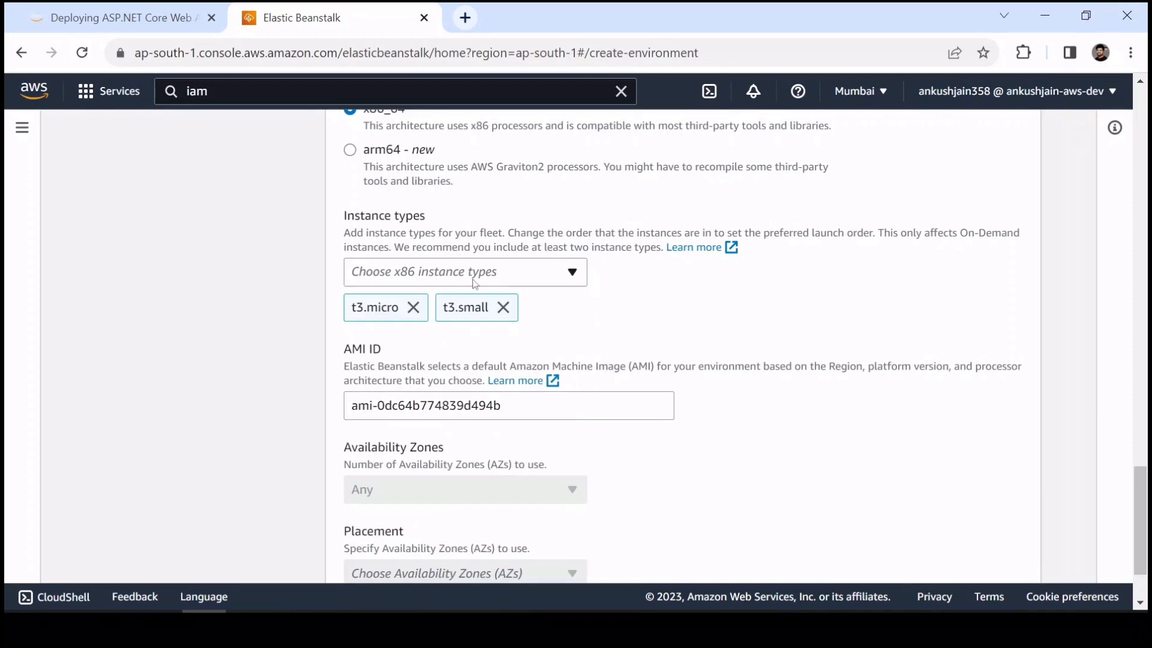
pyautogui.scroll(-3, 476, 284)
pyautogui.click(1008, 557)
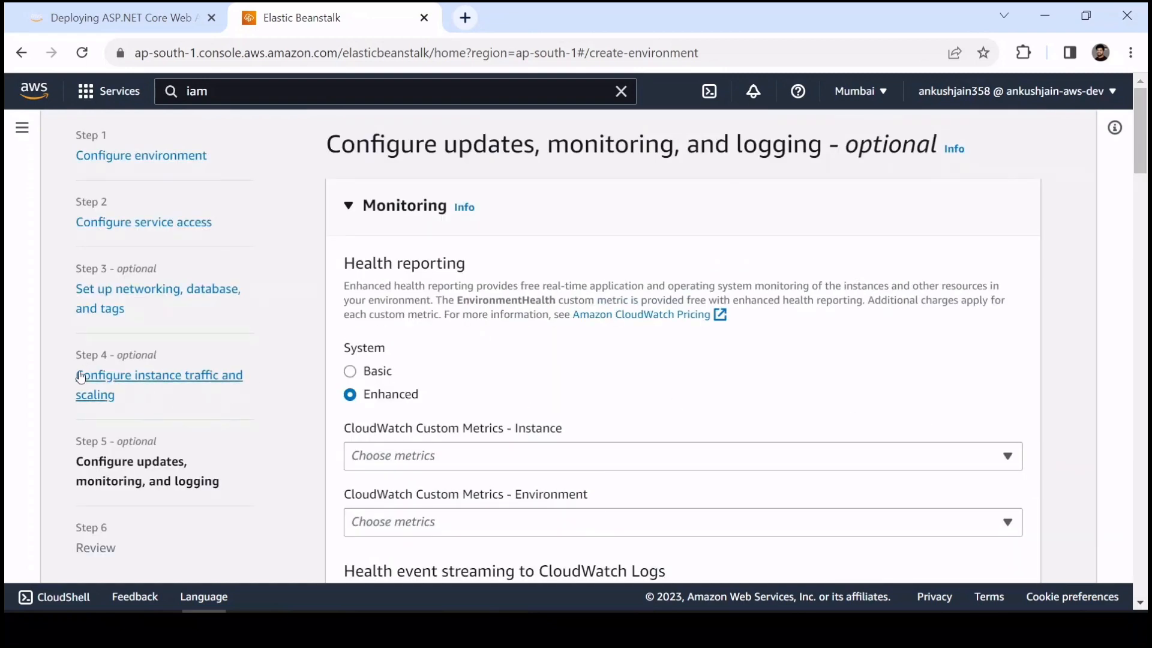
# Step: Look over the monitoring, managed updates, email notification, rolling update and platform software options, collapsing each section and keeping the defaults
pyautogui.scroll(-3, 460, 398)
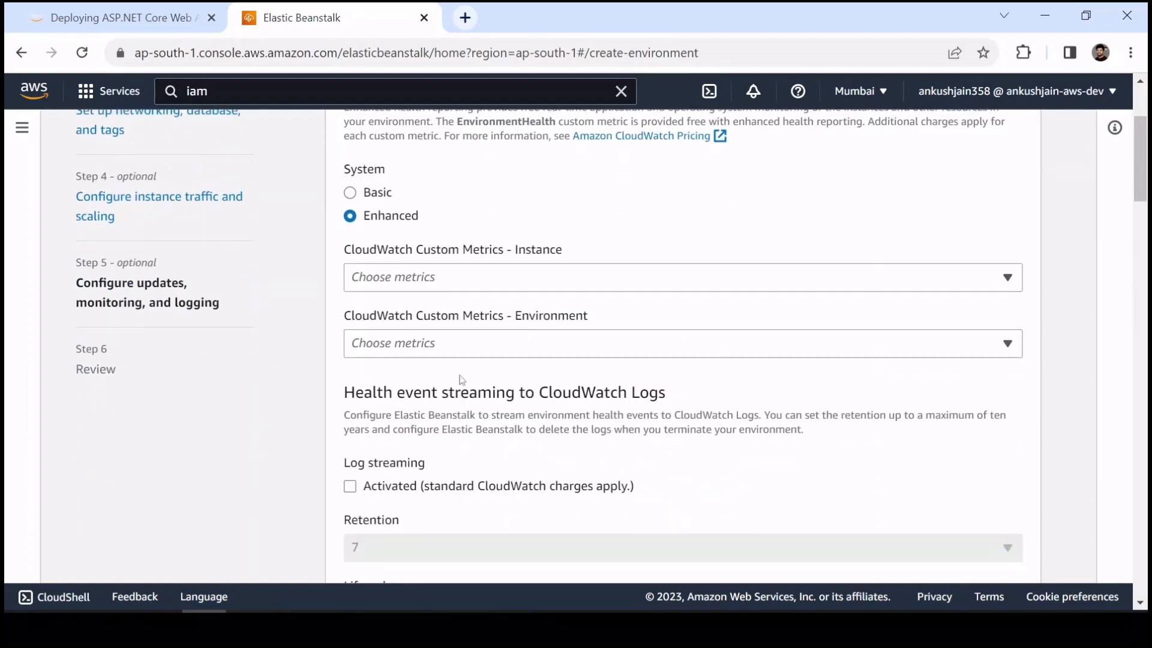
pyautogui.scroll(3, 420, 259)
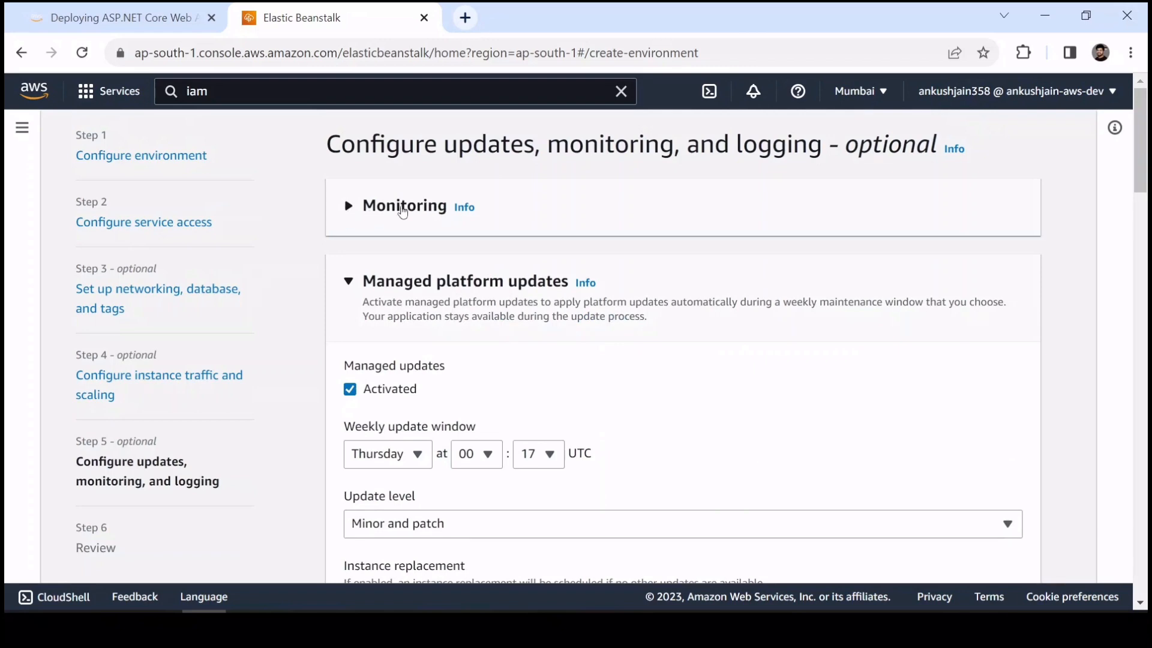
pyautogui.click(353, 289)
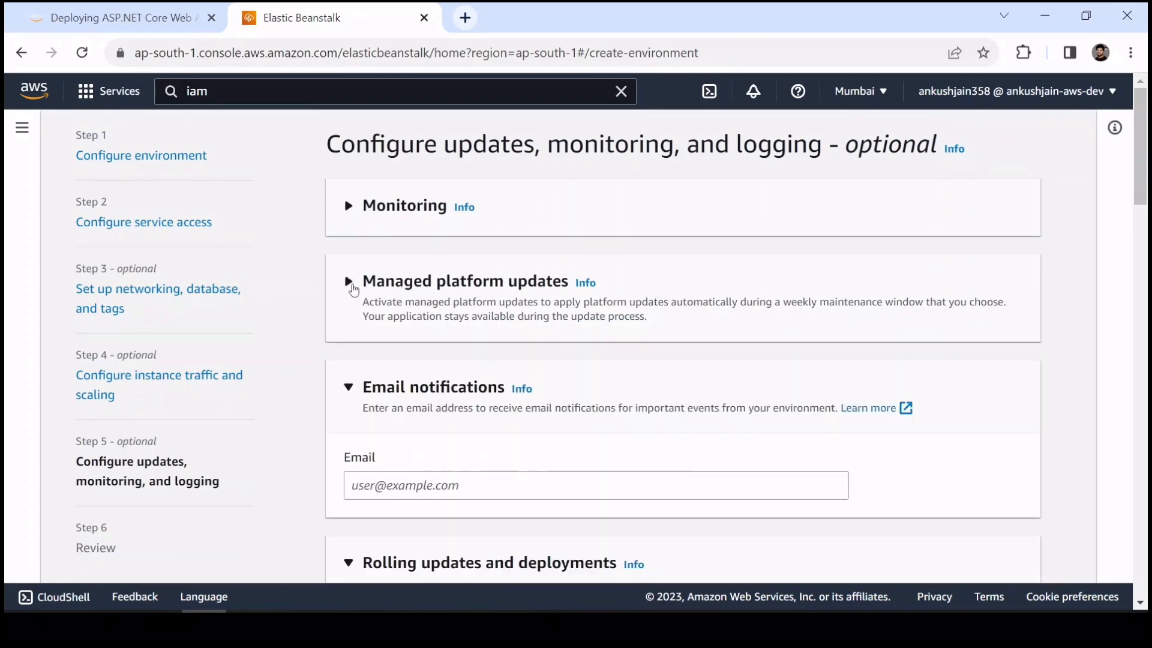
pyautogui.click(360, 394)
pyautogui.scroll(-2, 444, 399)
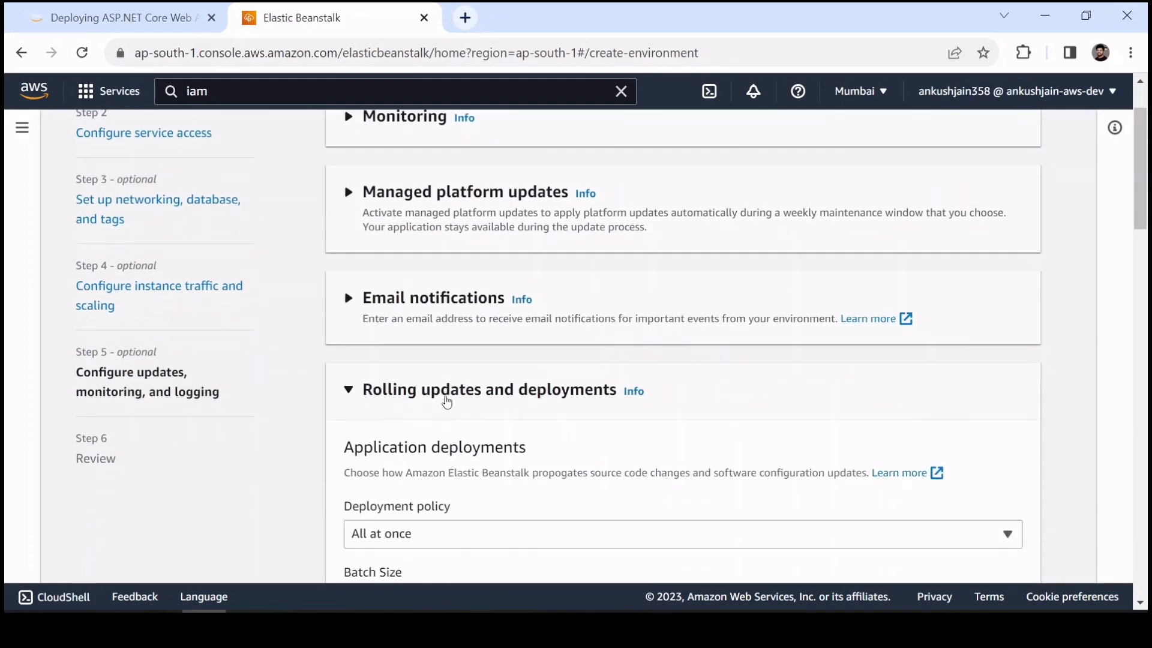
pyautogui.click(354, 393)
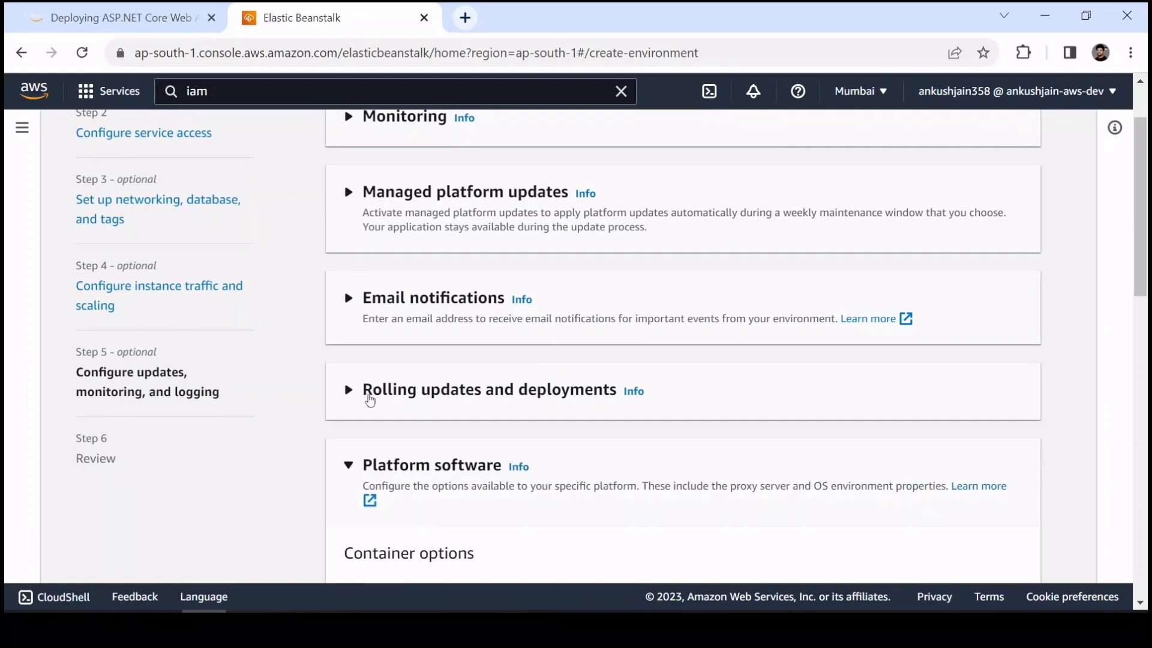
pyautogui.scroll(-3, 384, 408)
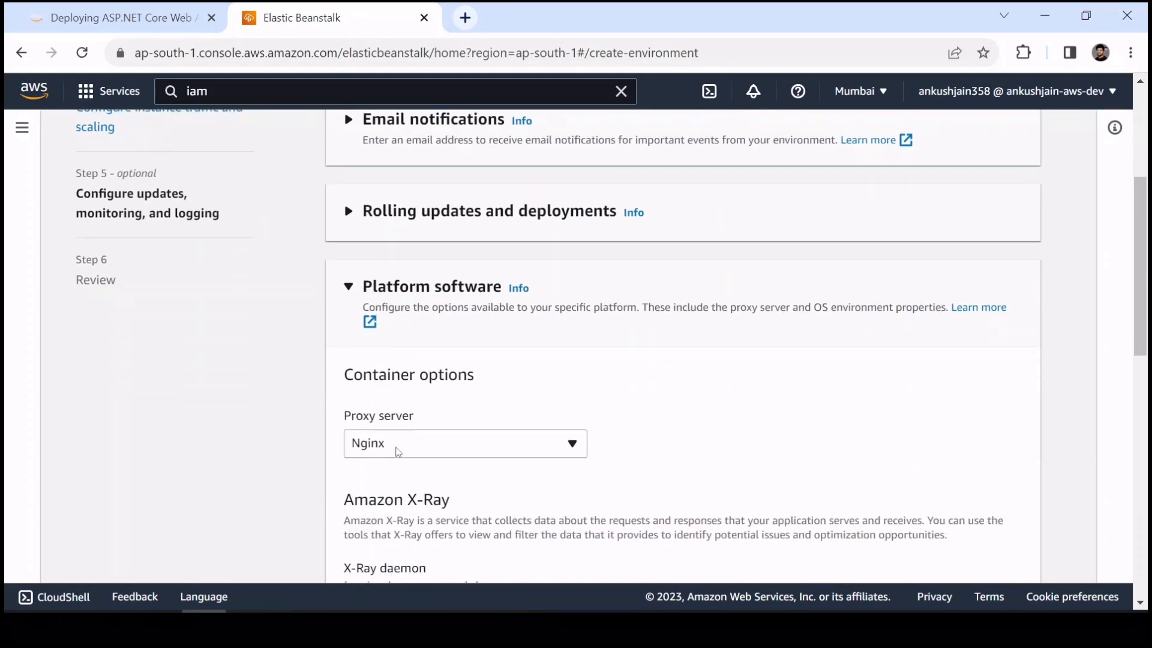
pyautogui.scroll(-3, 489, 468)
pyautogui.scroll(5, 456, 447)
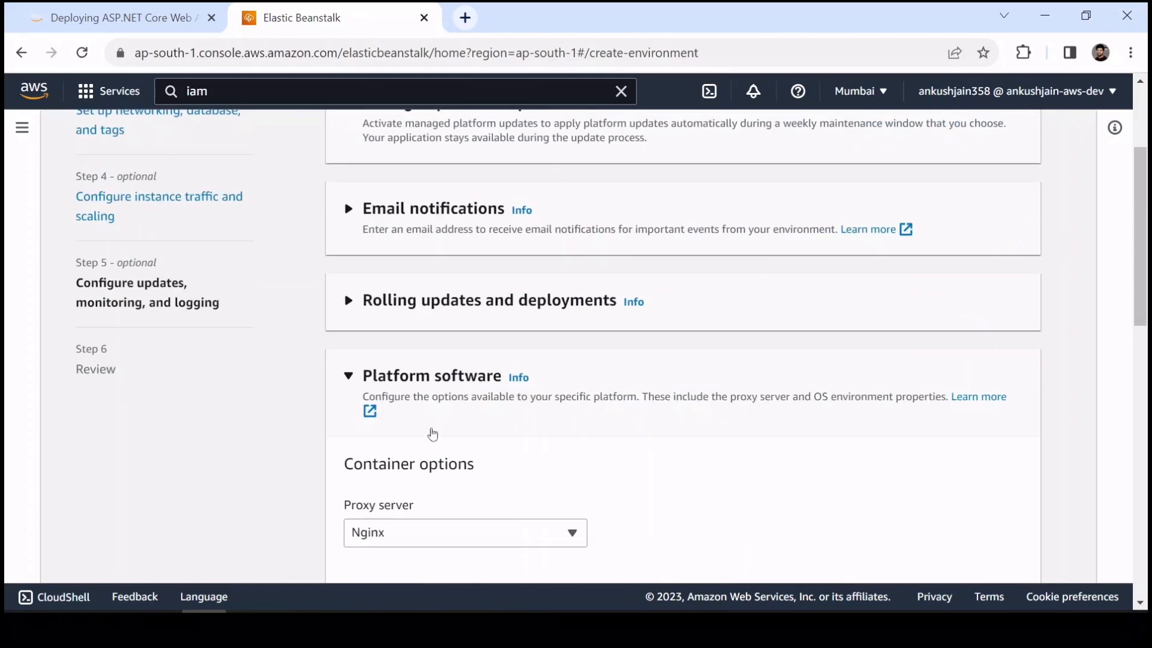
pyautogui.click(368, 378)
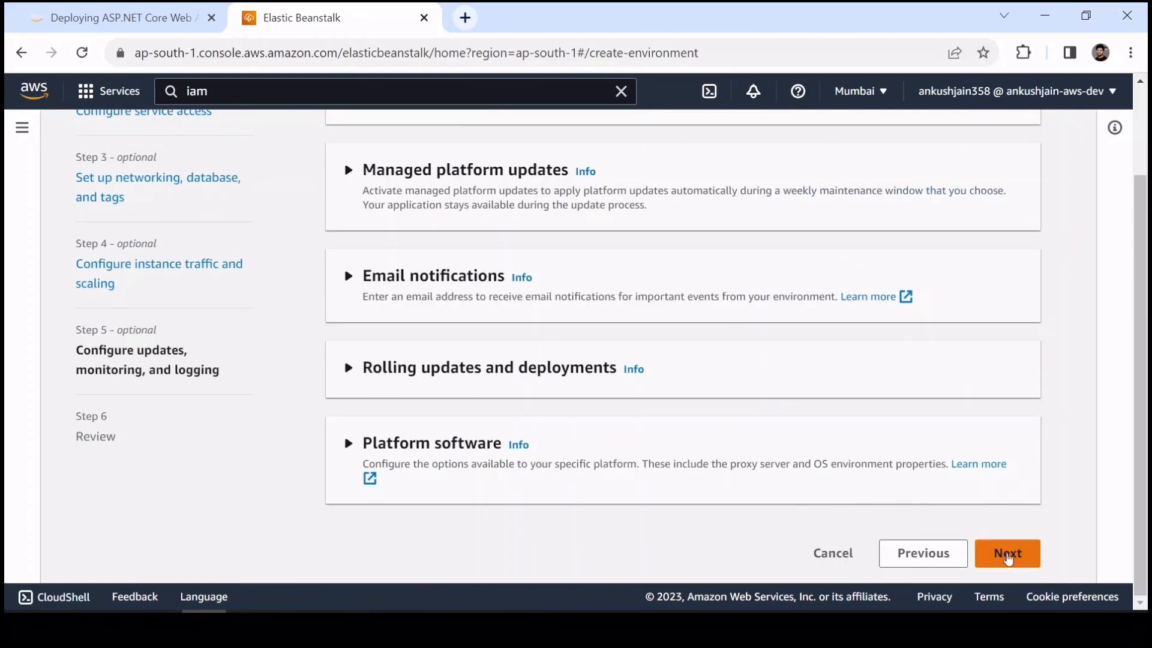
# Step: Continue from the updates and monitoring settings, look over the configuration review, and try to submit the environment
pyautogui.click(1008, 555)
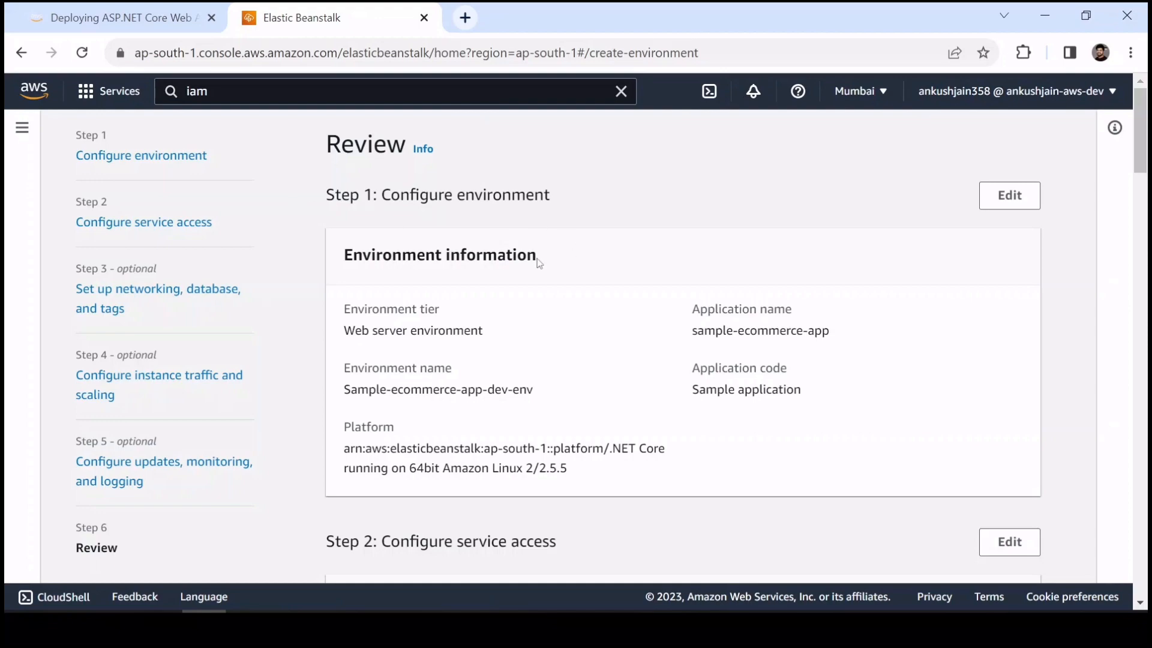
pyautogui.scroll(-20, 539, 263)
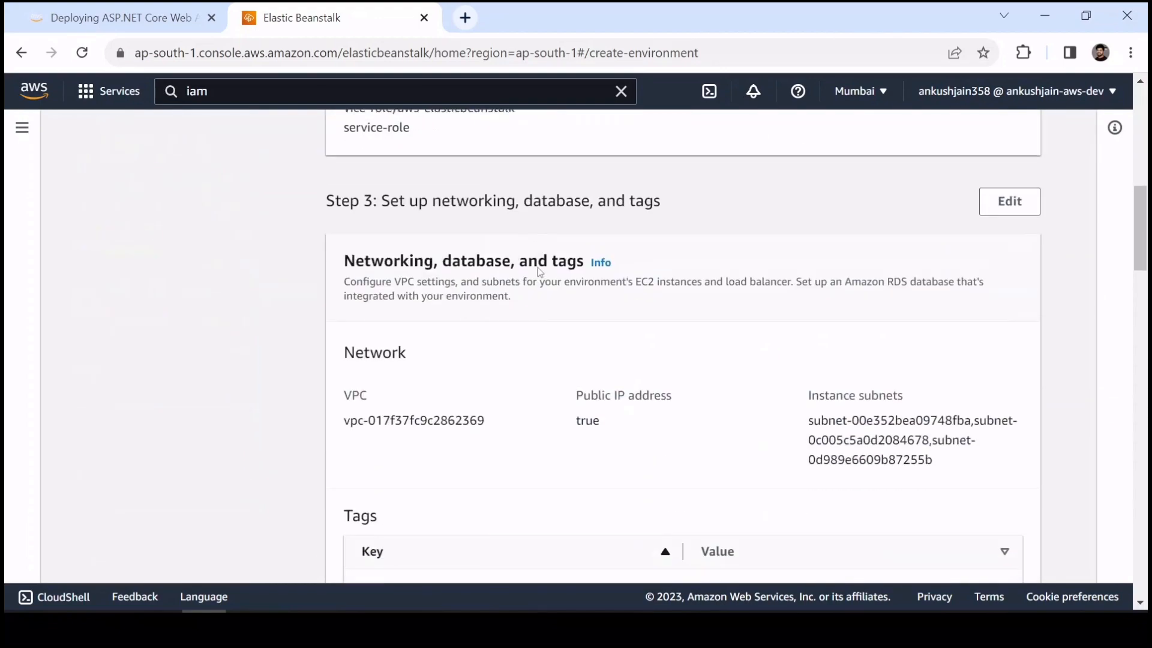
pyautogui.scroll(-5, 541, 296)
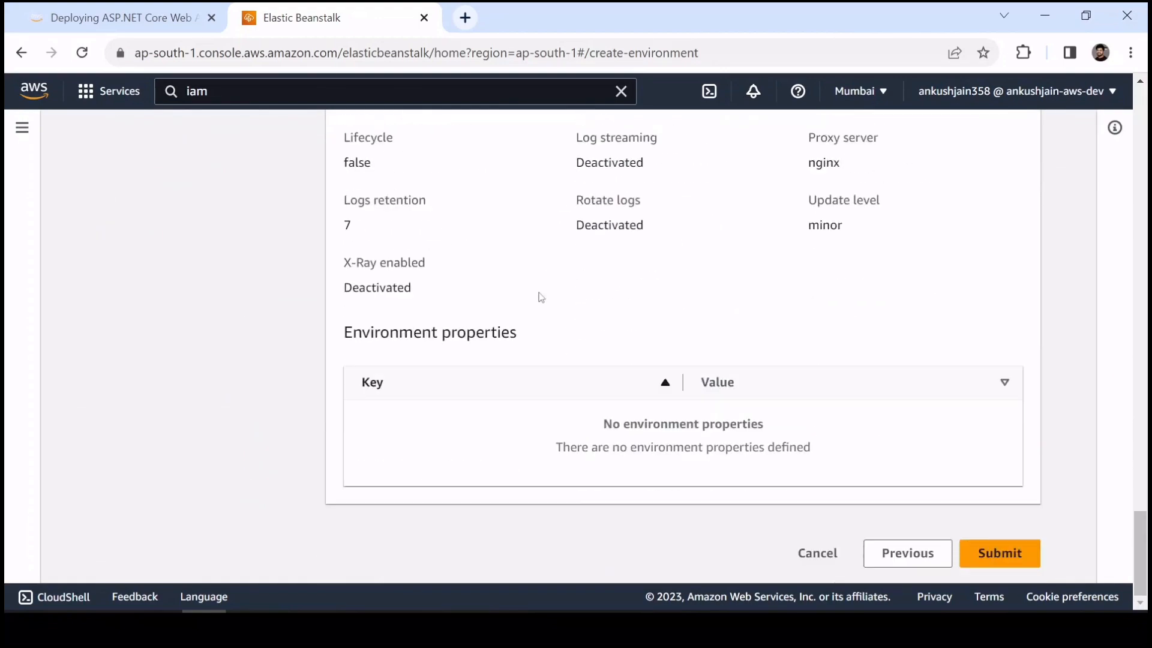
pyautogui.click(1010, 549)
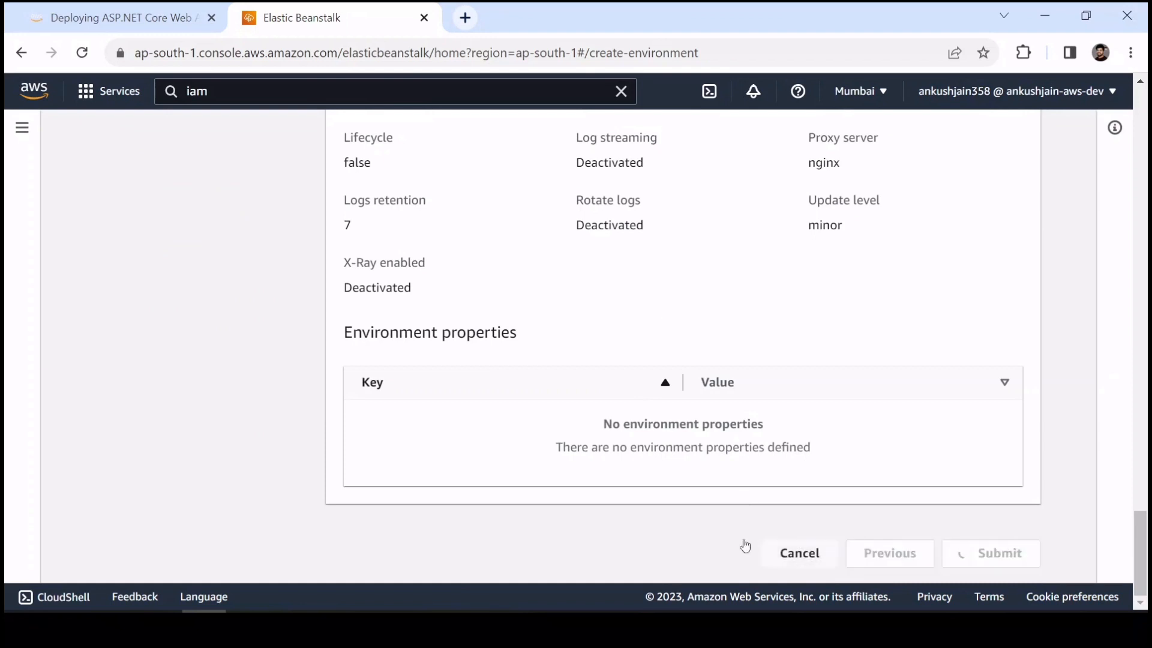
pyautogui.scroll(-2, 649, 454)
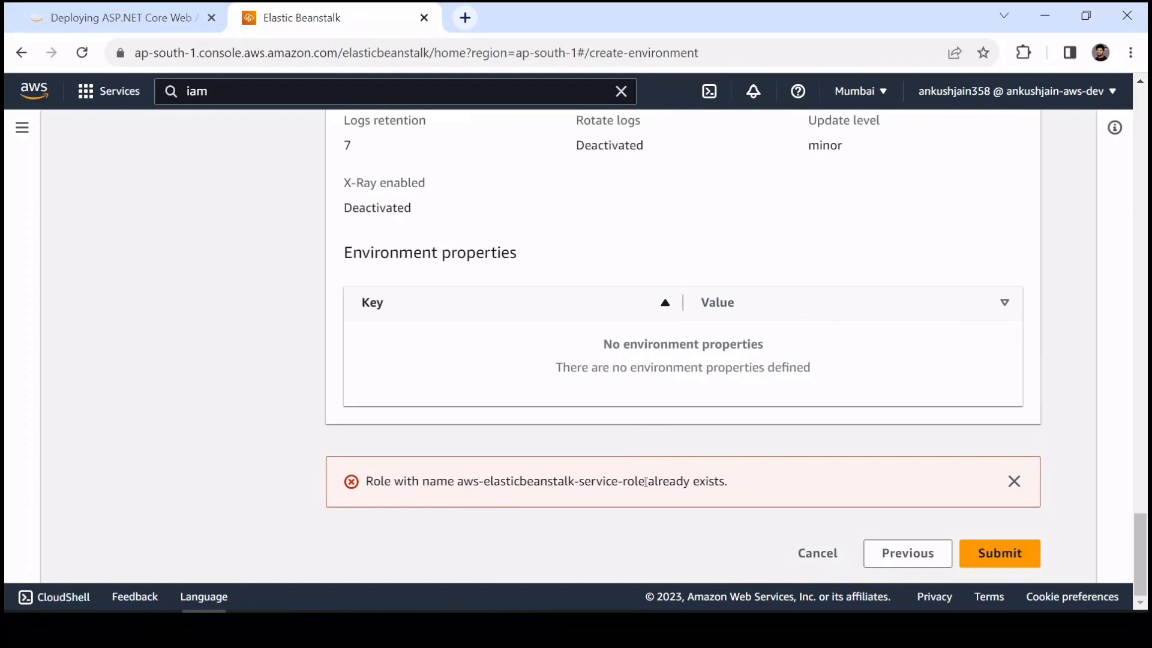
pyautogui.moveTo(646, 482); pyautogui.dragTo(458, 480)
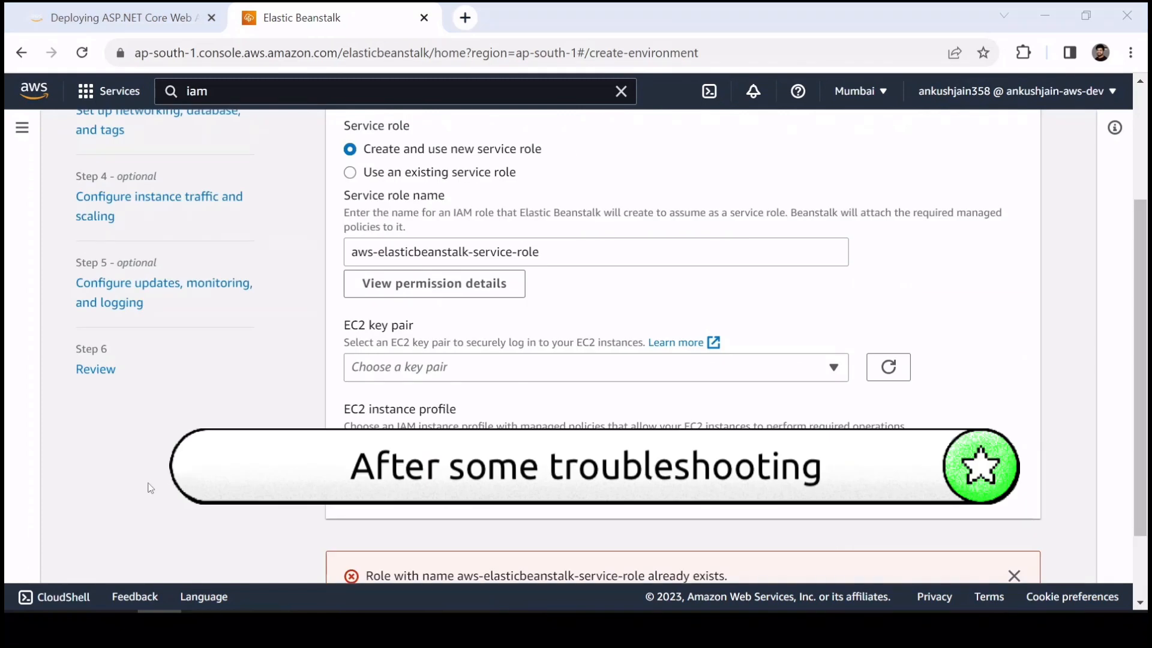
# Step: Switch the service access to an existing service role, using aws-elasticbeanstalk-service-role
pyautogui.scroll(-2, 514, 504)
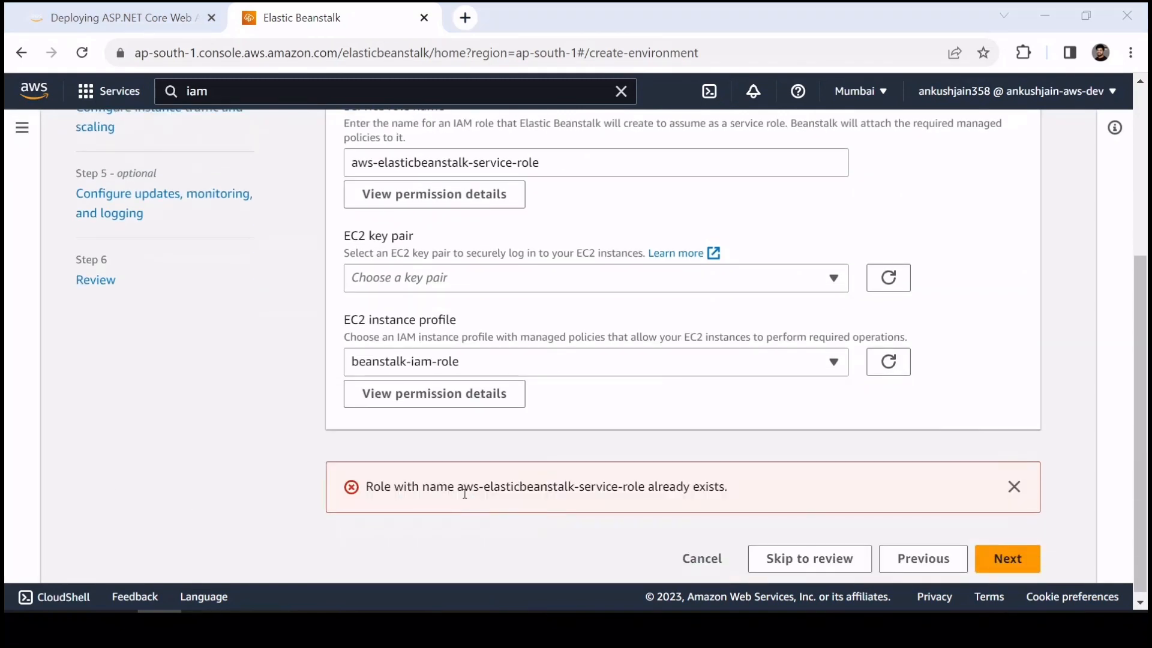
pyautogui.moveTo(457, 486); pyautogui.dragTo(643, 487)
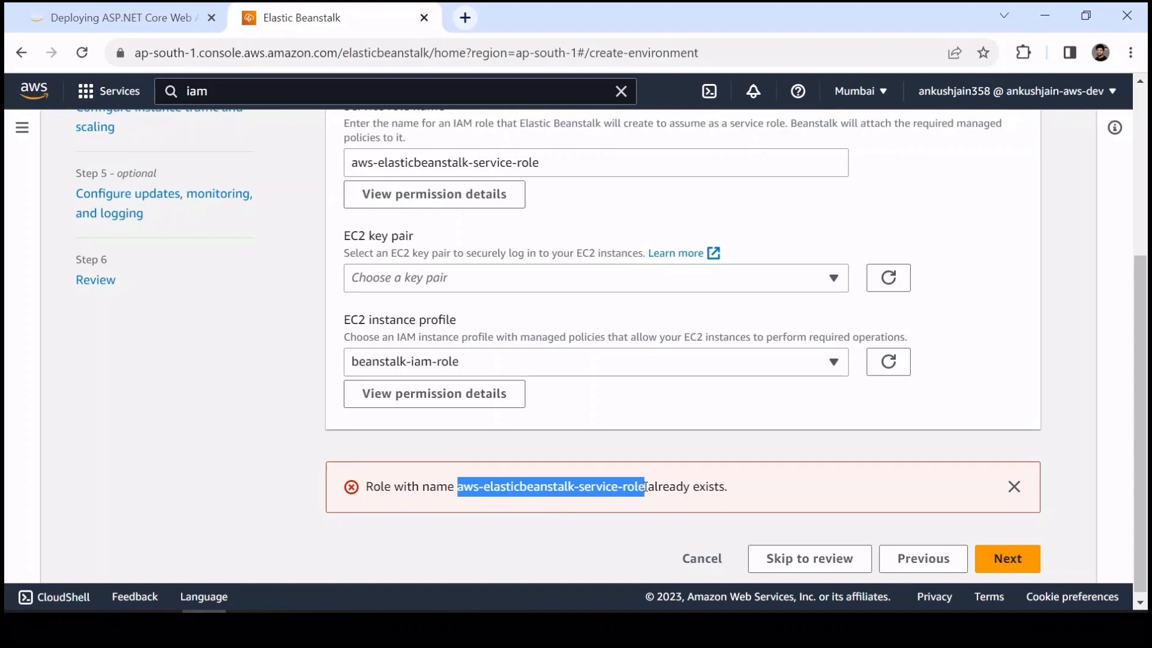
pyautogui.click(640, 162)
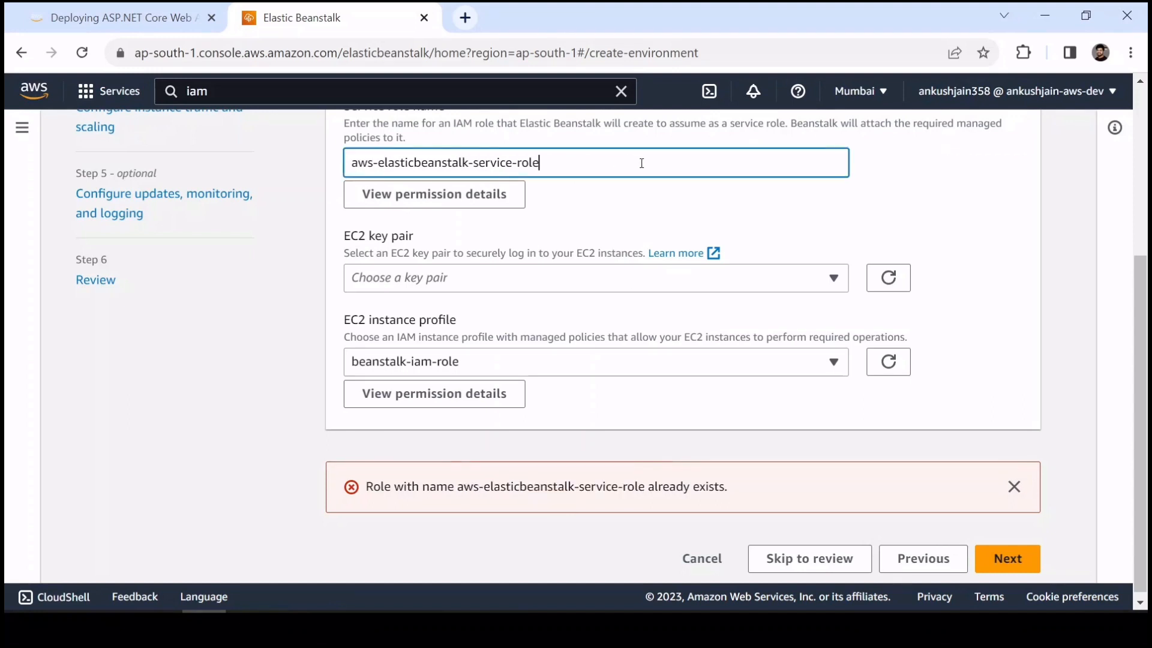
pyautogui.scroll(1, 641, 220)
pyautogui.scroll(3, 641, 220)
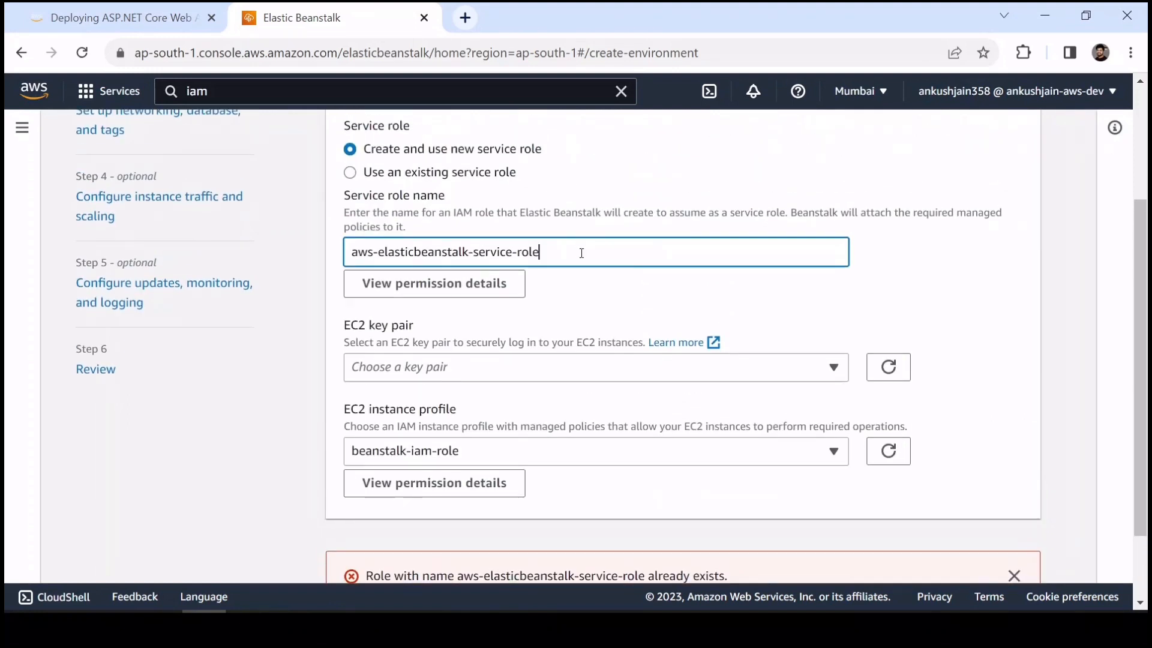
pyautogui.click(350, 173)
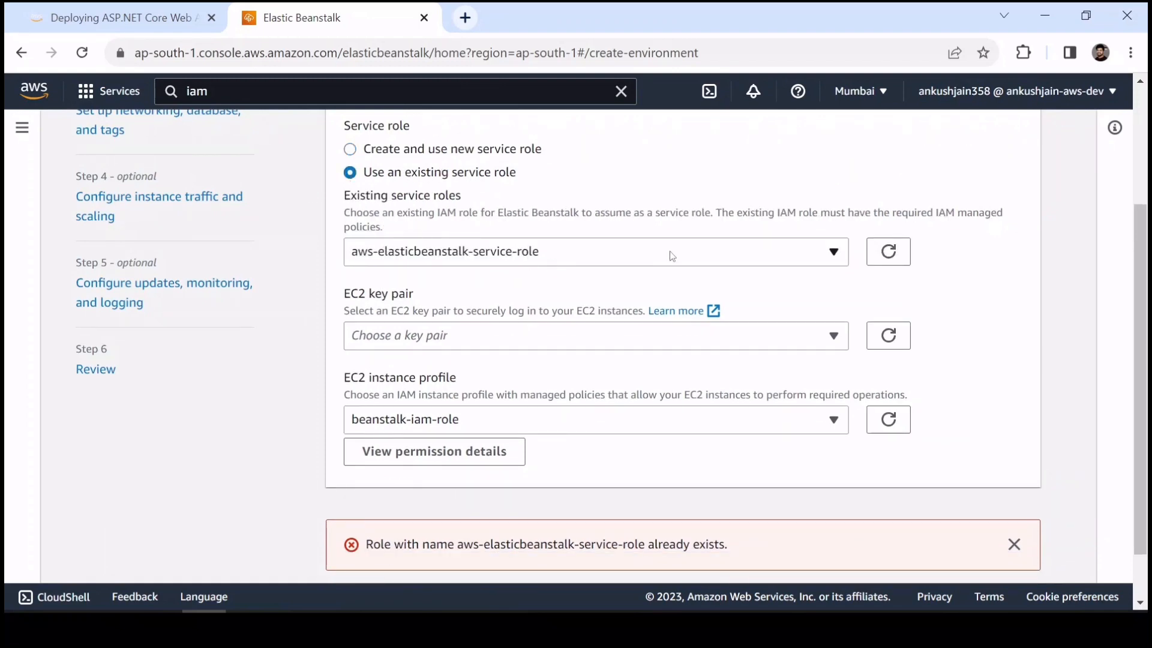
pyautogui.scroll(-1, 671, 256)
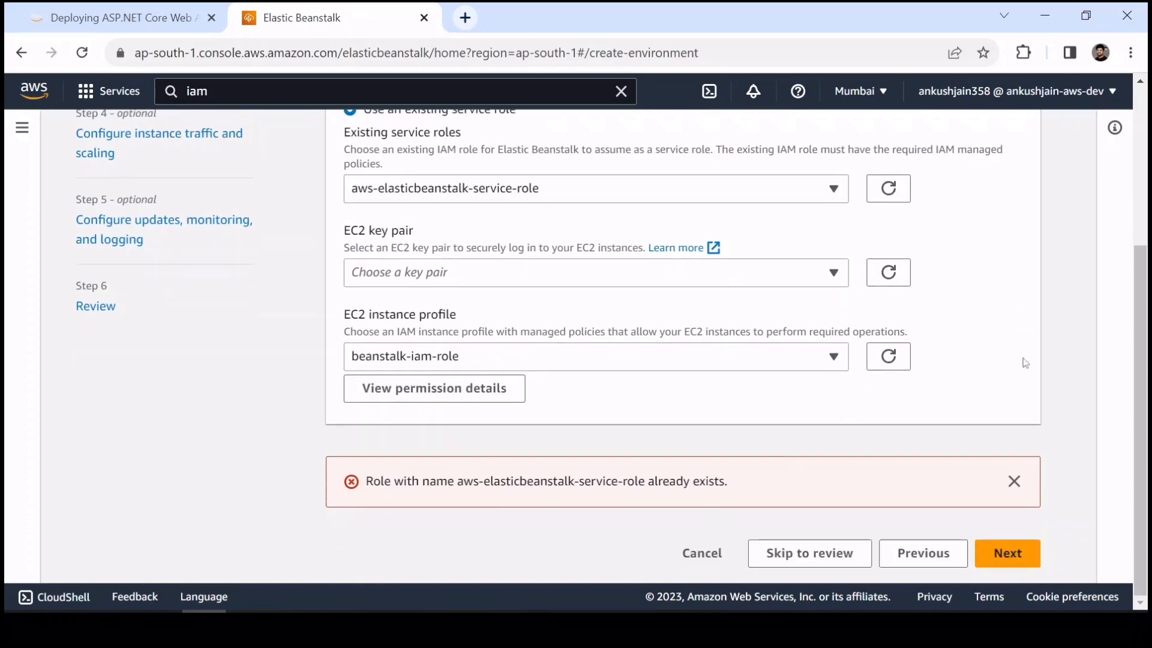
# Step: Skip from service access to the review and submit the environment for creation
pyautogui.click(813, 558)
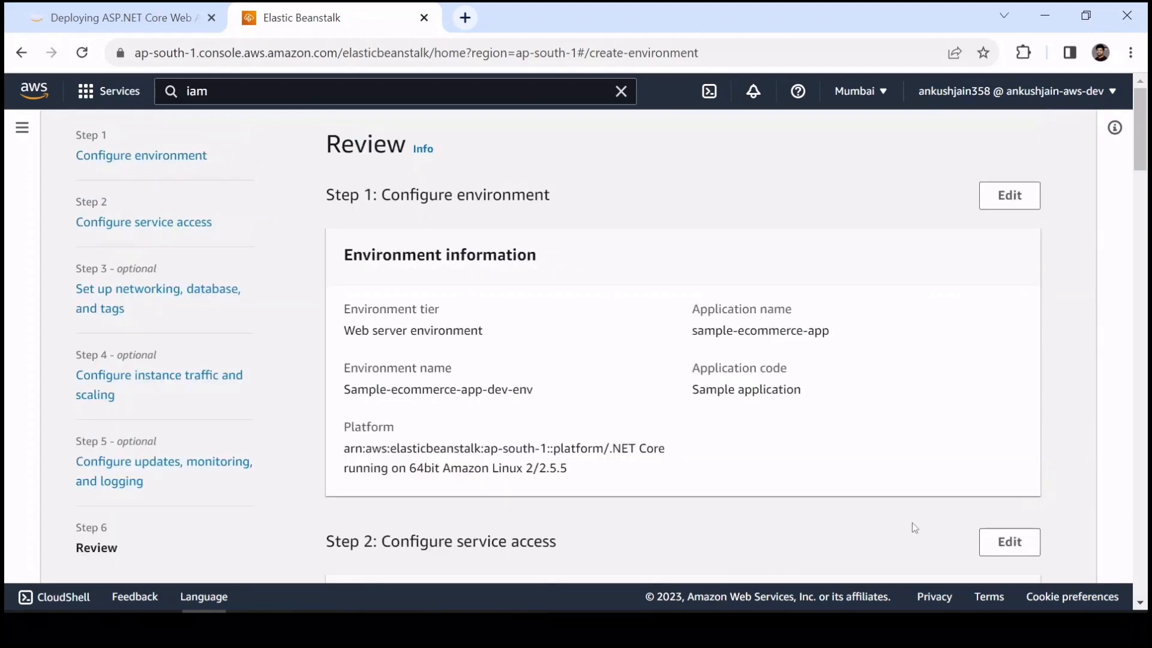
pyautogui.scroll(-15, 941, 535)
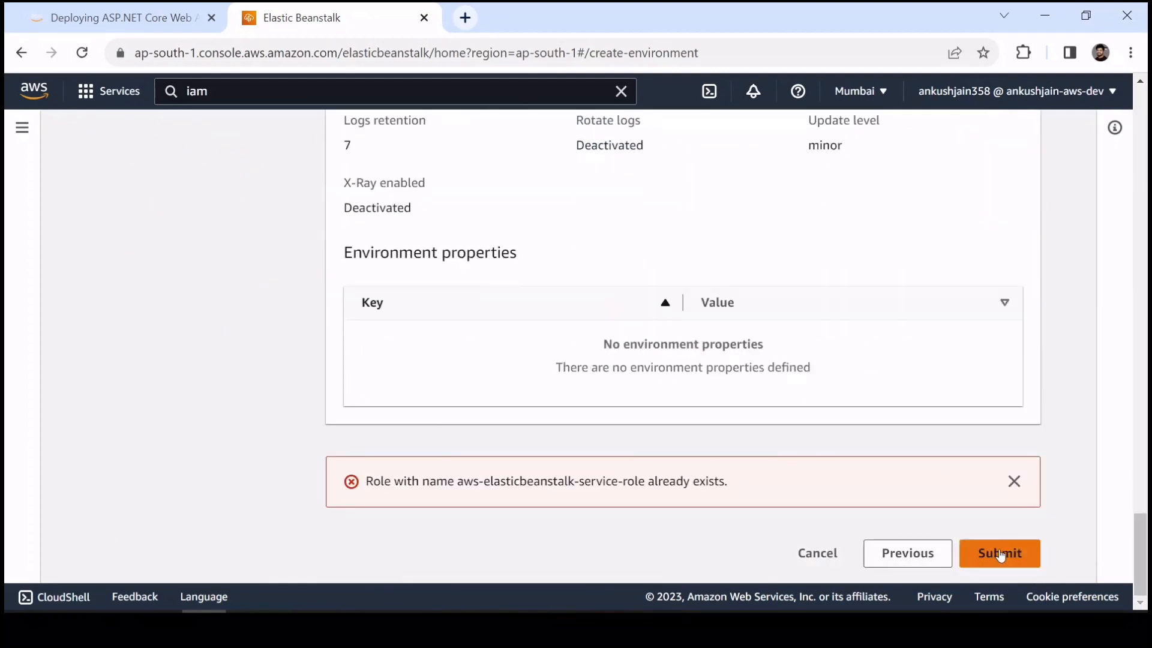
pyautogui.click(1014, 481)
pyautogui.click(975, 566)
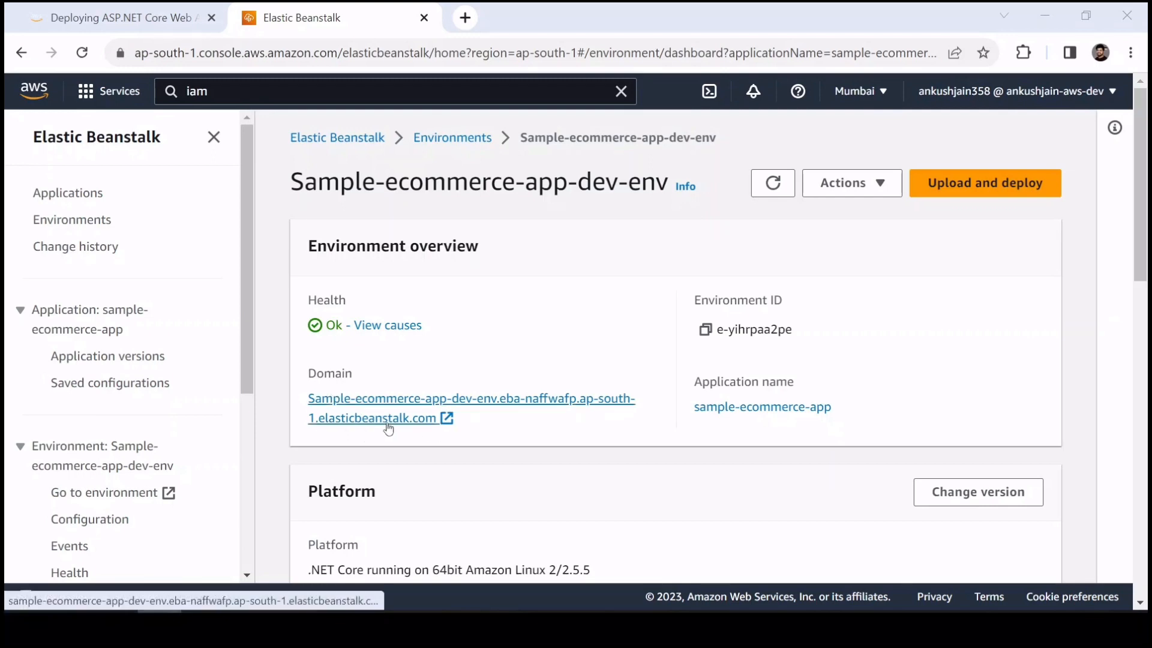
# Step: Open the Sample-ecommerce-app-dev-env domain, check the sample page and its URL, and return to the environment overview
pyautogui.click(426, 419)
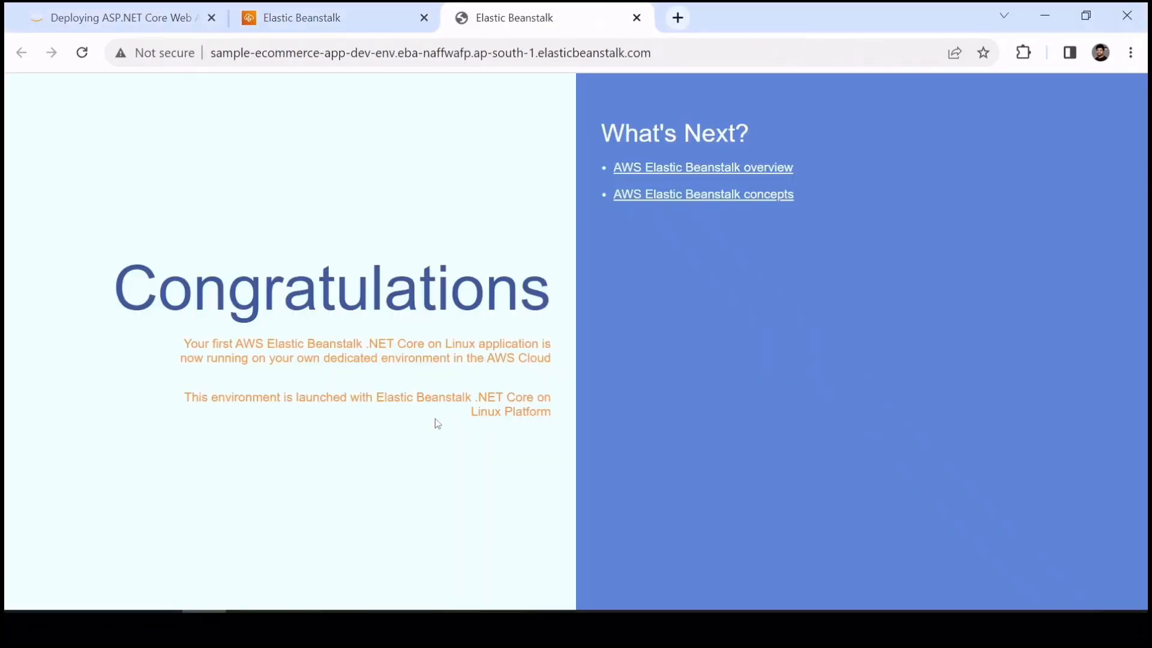
pyautogui.moveTo(183, 344); pyautogui.dragTo(542, 344)
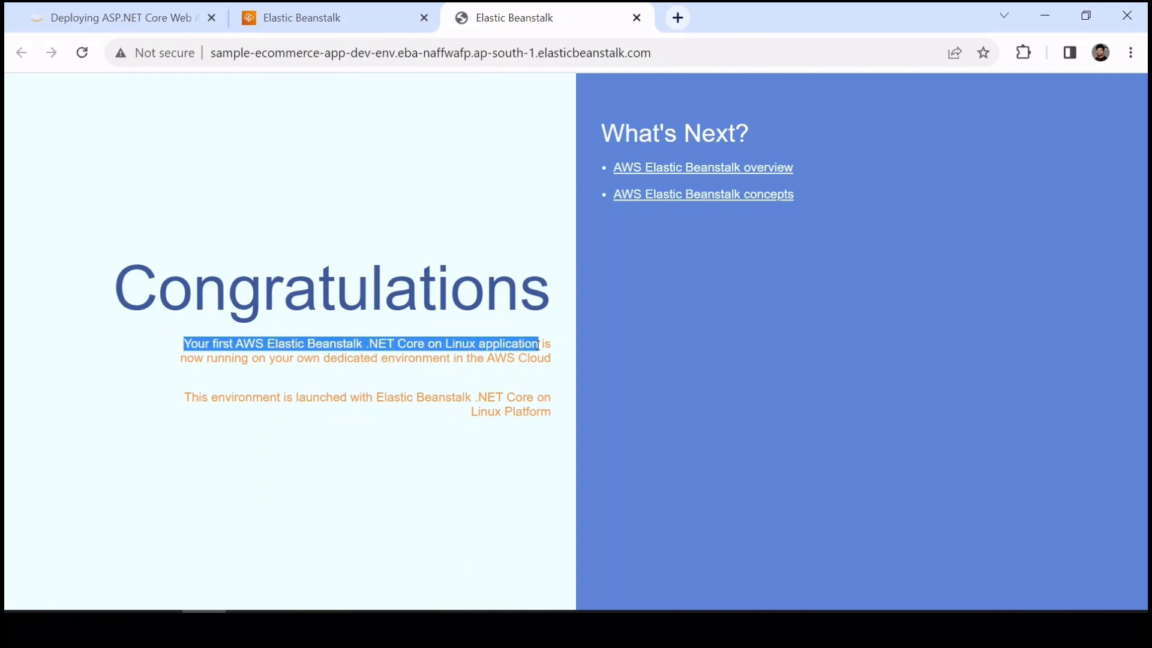
pyautogui.click(554, 351)
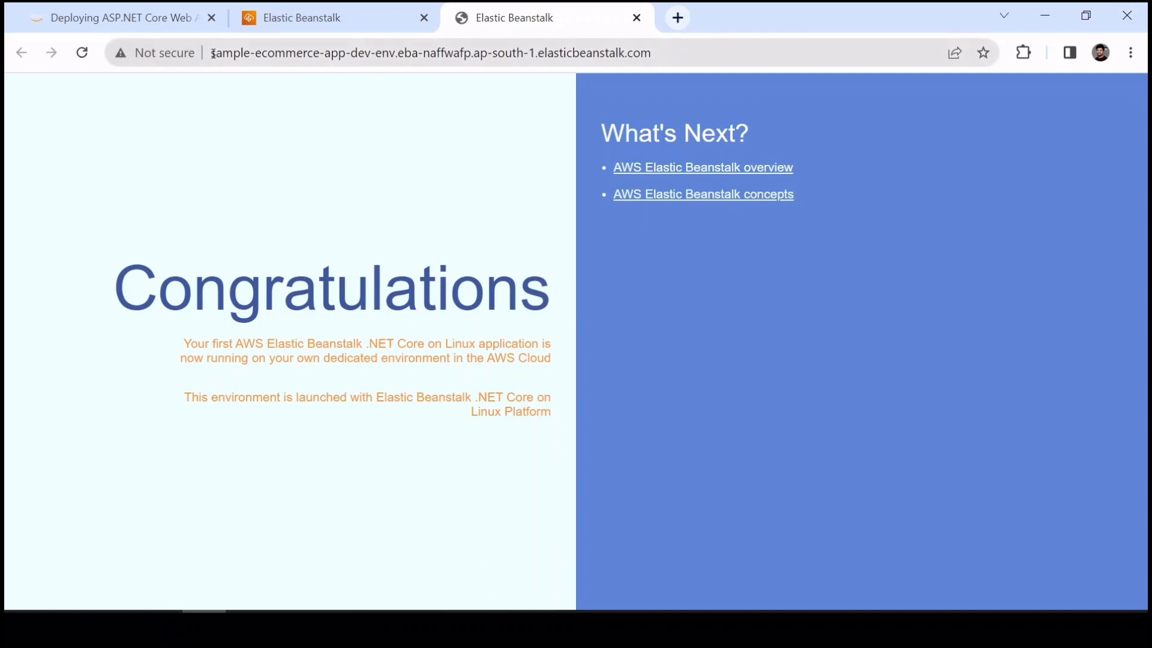
pyautogui.moveTo(211, 53); pyautogui.dragTo(400, 53)
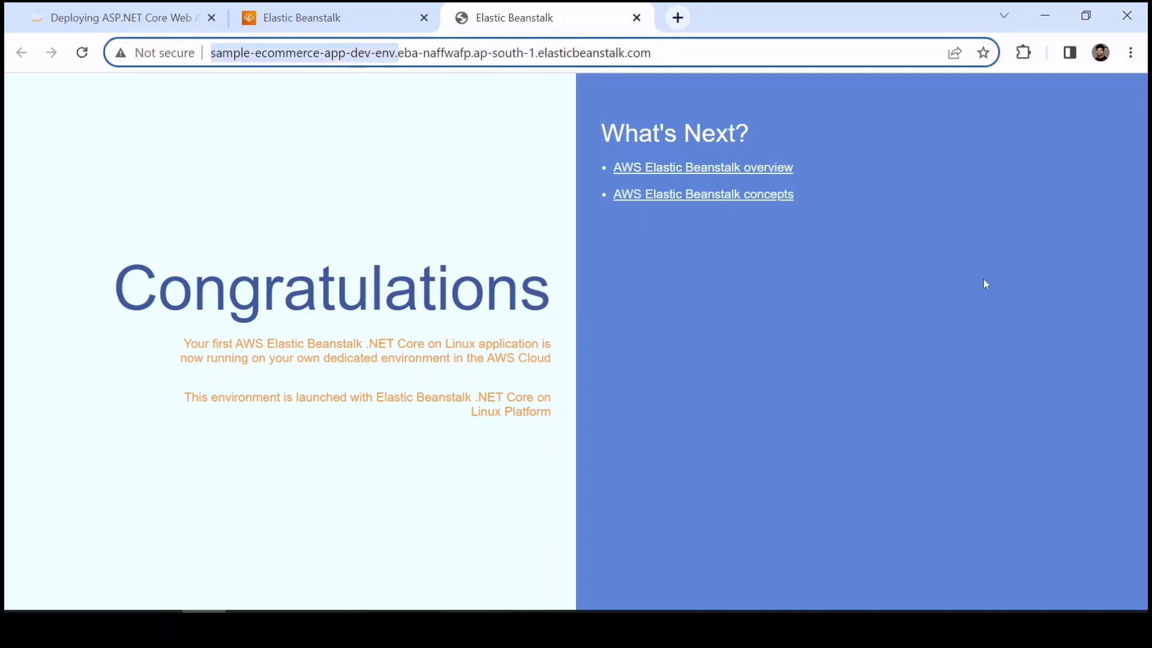
pyautogui.click(146, 114)
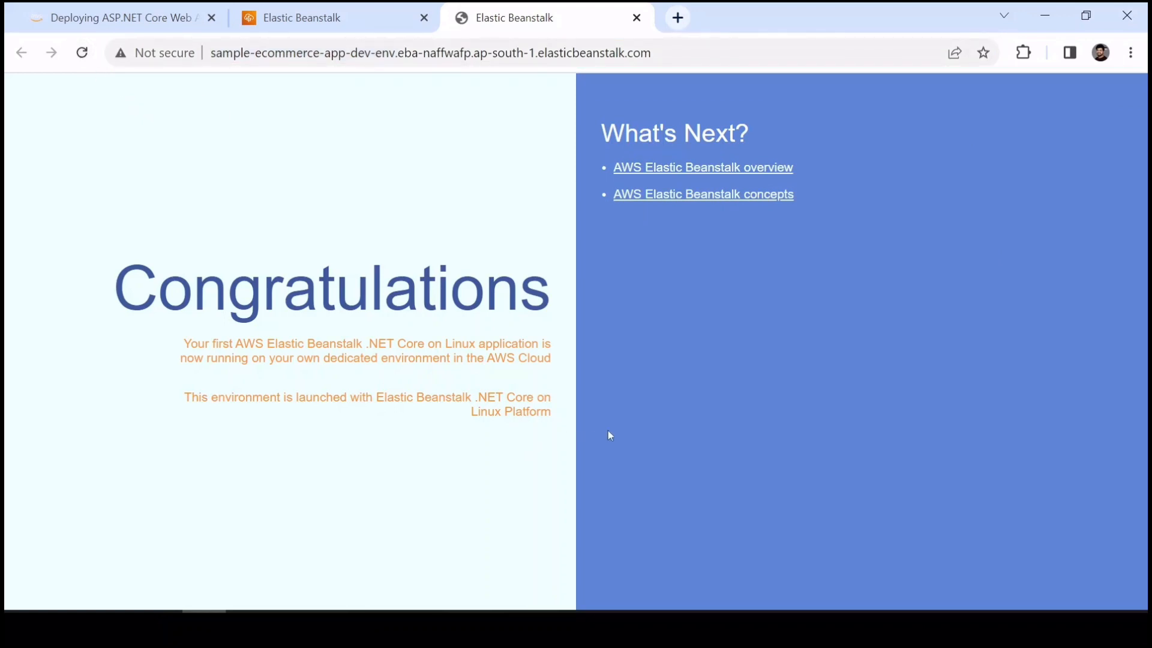
pyautogui.click(300, 18)
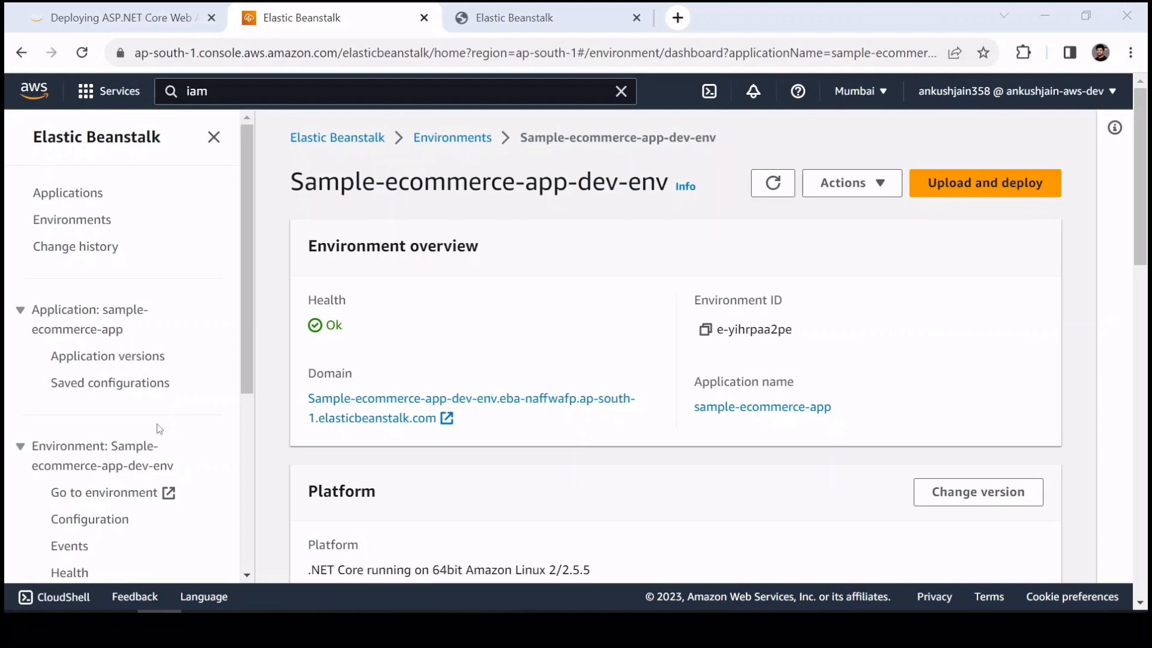
# Step: Switch to Visual Studio, close the AWS Explorer and open it again
pyautogui.click(121, 21)
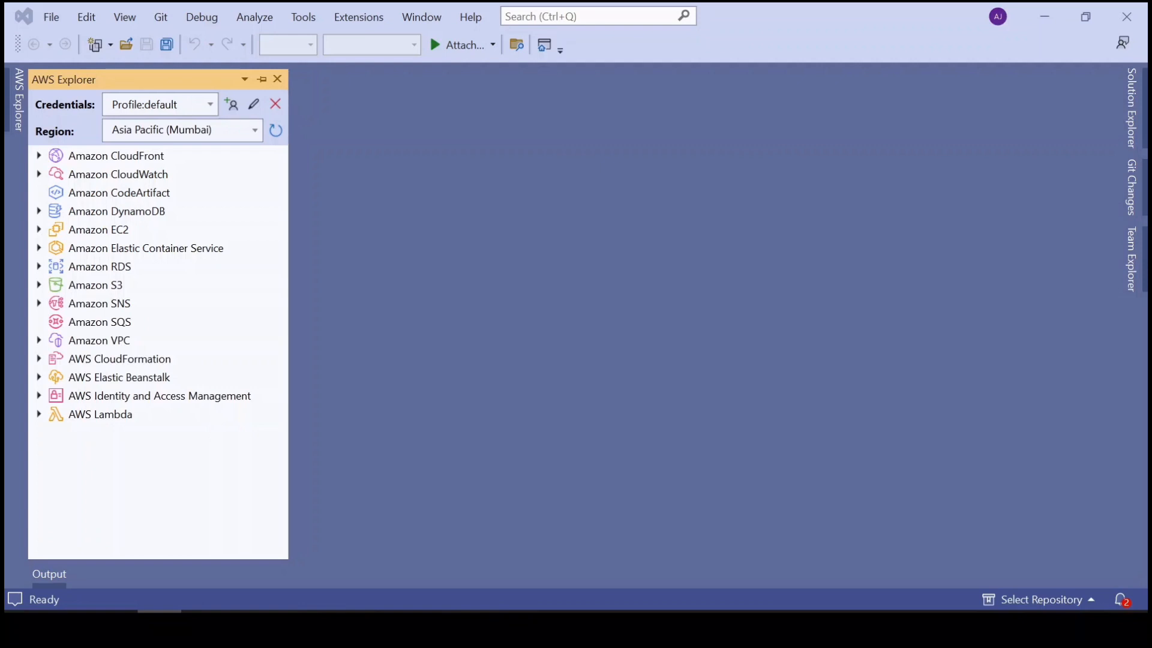
pyautogui.click(279, 79)
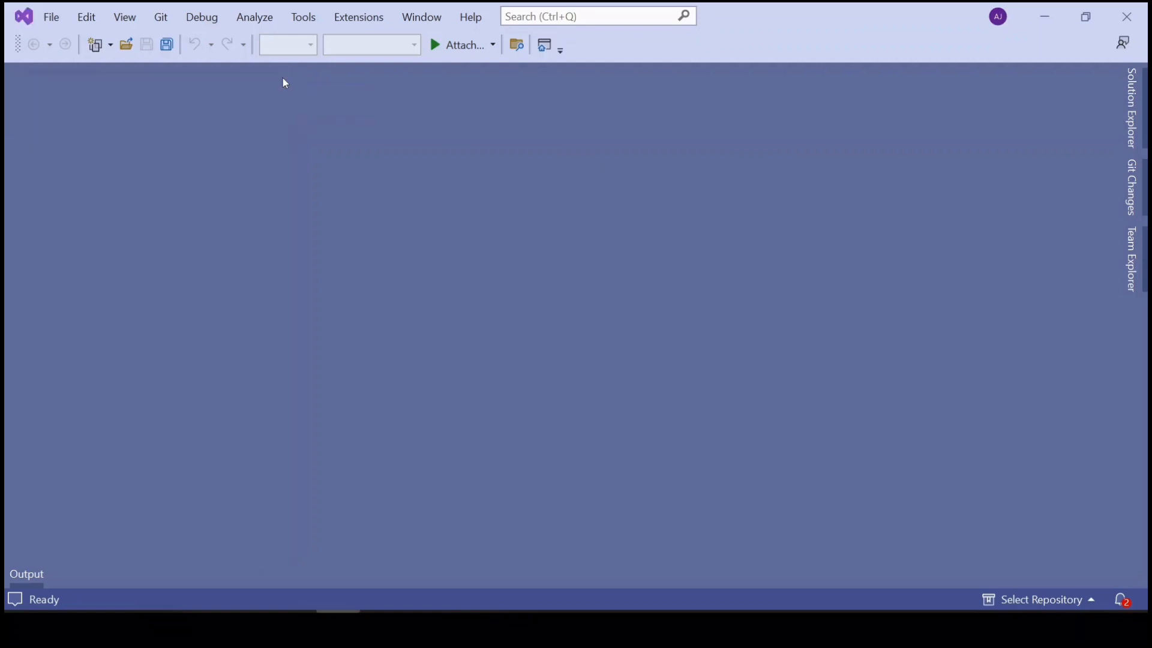
pyautogui.click(128, 18)
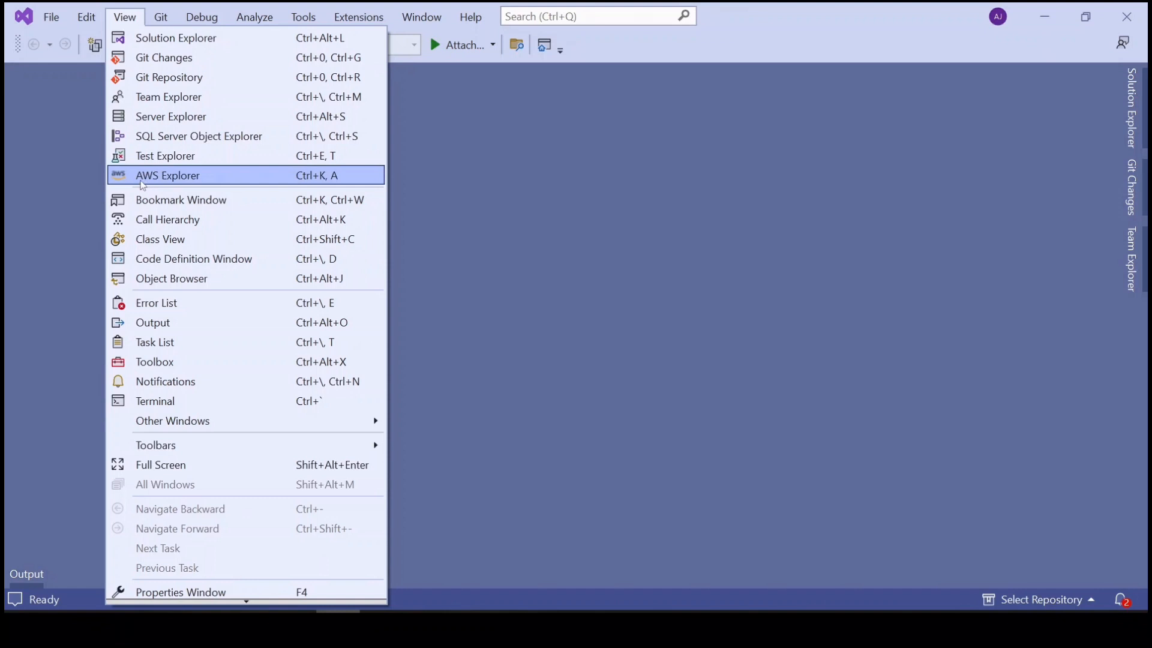
pyautogui.click(168, 177)
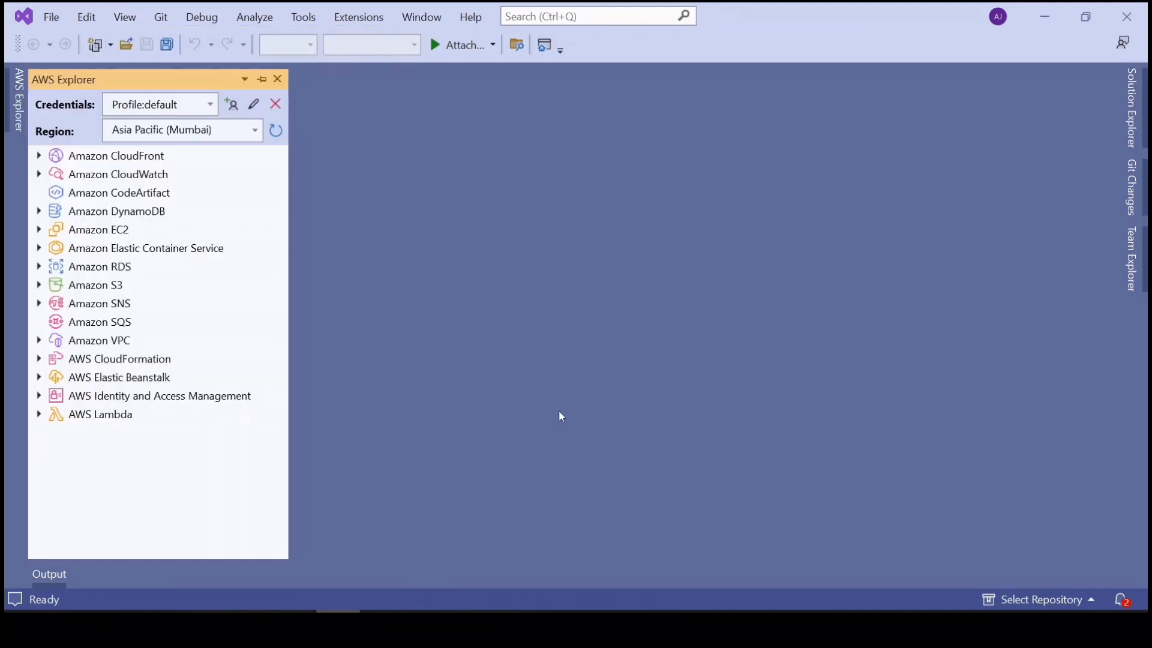
# Step: Switch to Chrome, look at the AWS Toolkit for Visual Studio download page from the search results, and close it
pyautogui.hotkey('alt', 'Tab')
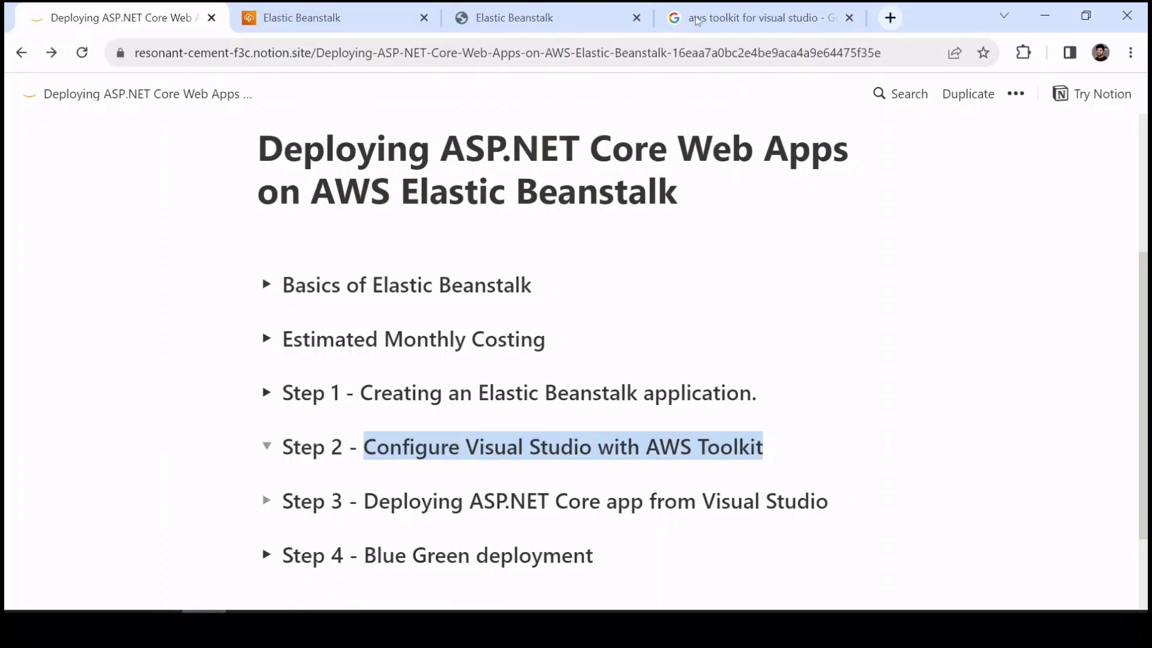
pyautogui.click(698, 21)
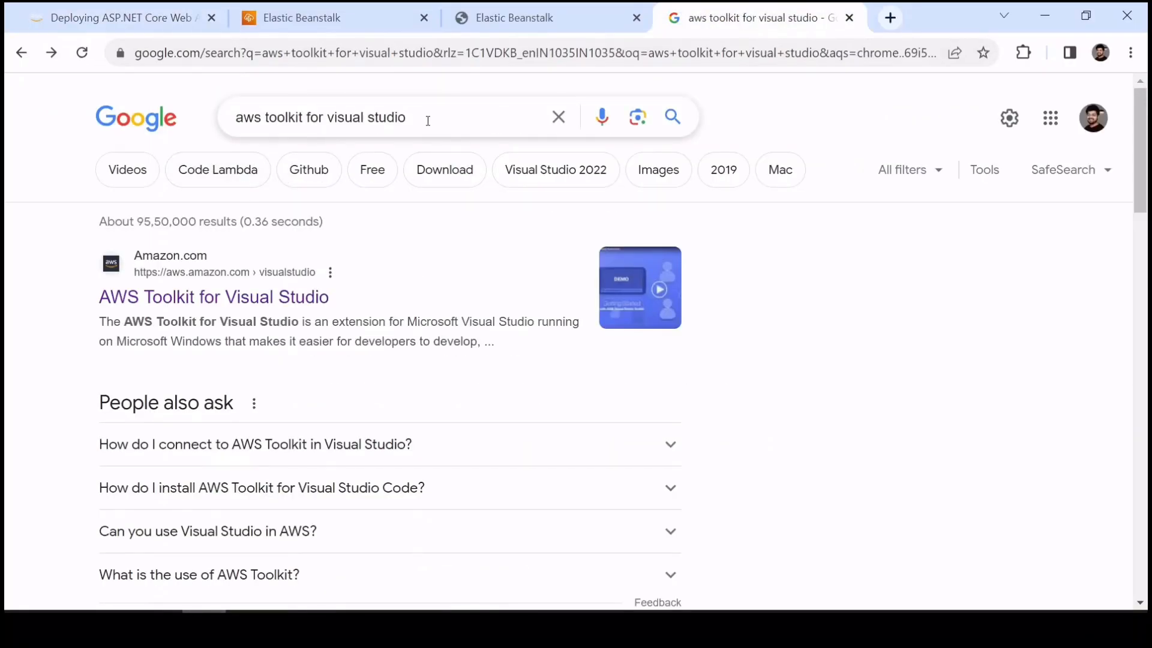
pyautogui.click(215, 299)
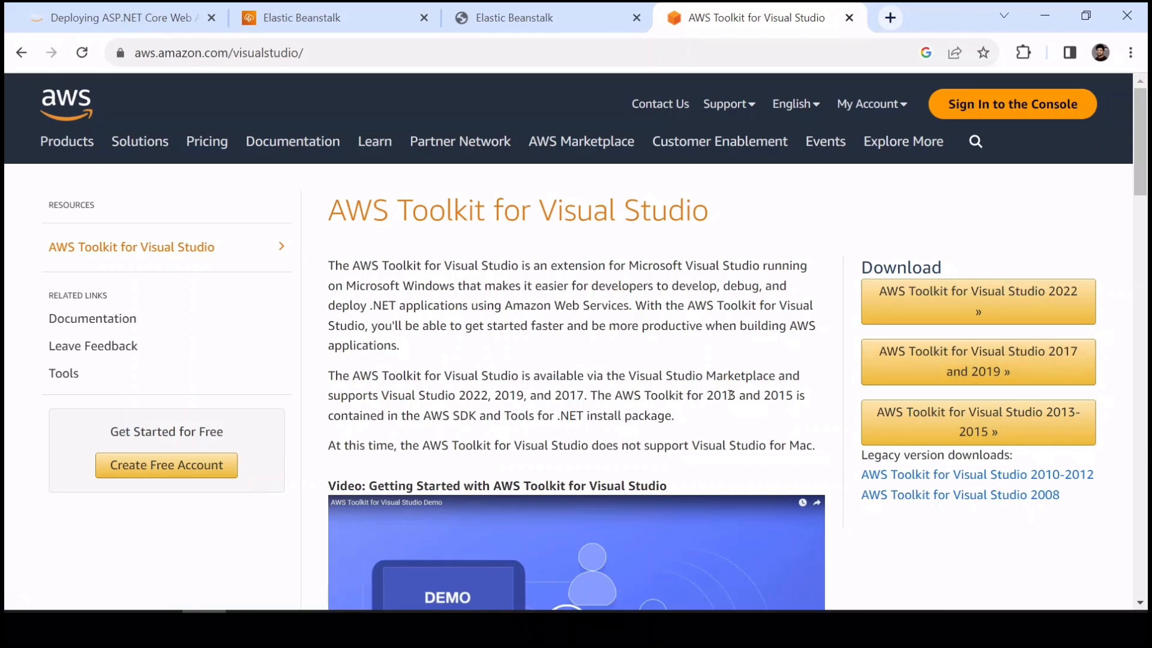
pyautogui.click(848, 17)
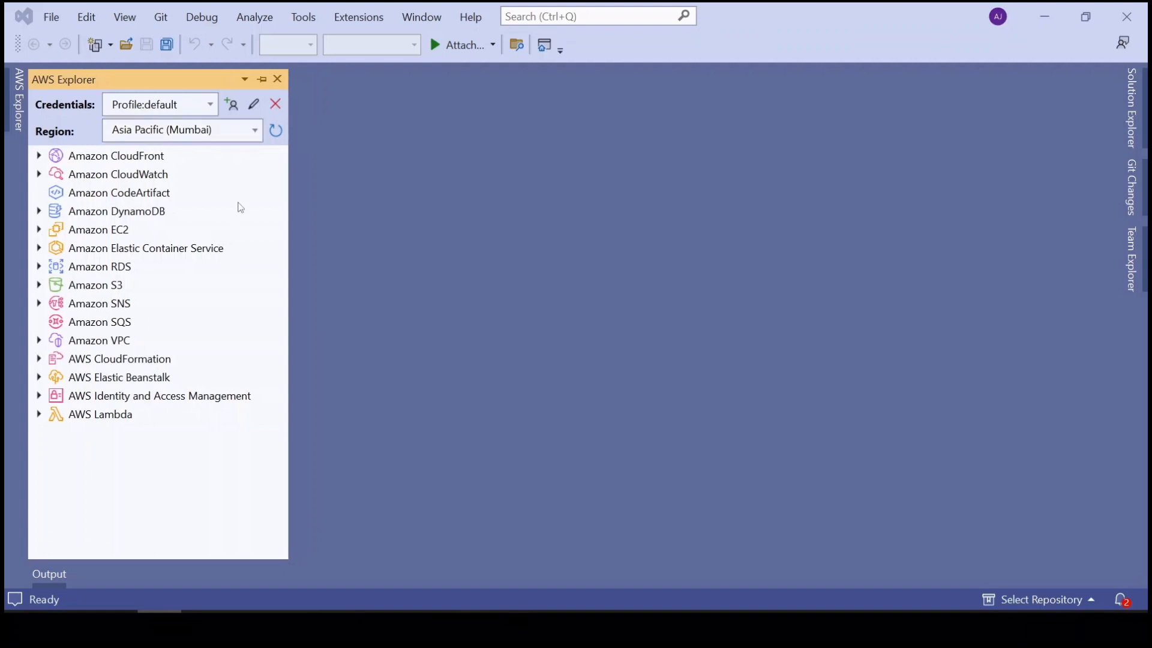
# Step: In Visual Studio's AWS Explorer, inspect the New Account Profile form without saving a profile and expand AWS Elastic Beanstalk
pyautogui.click(233, 108)
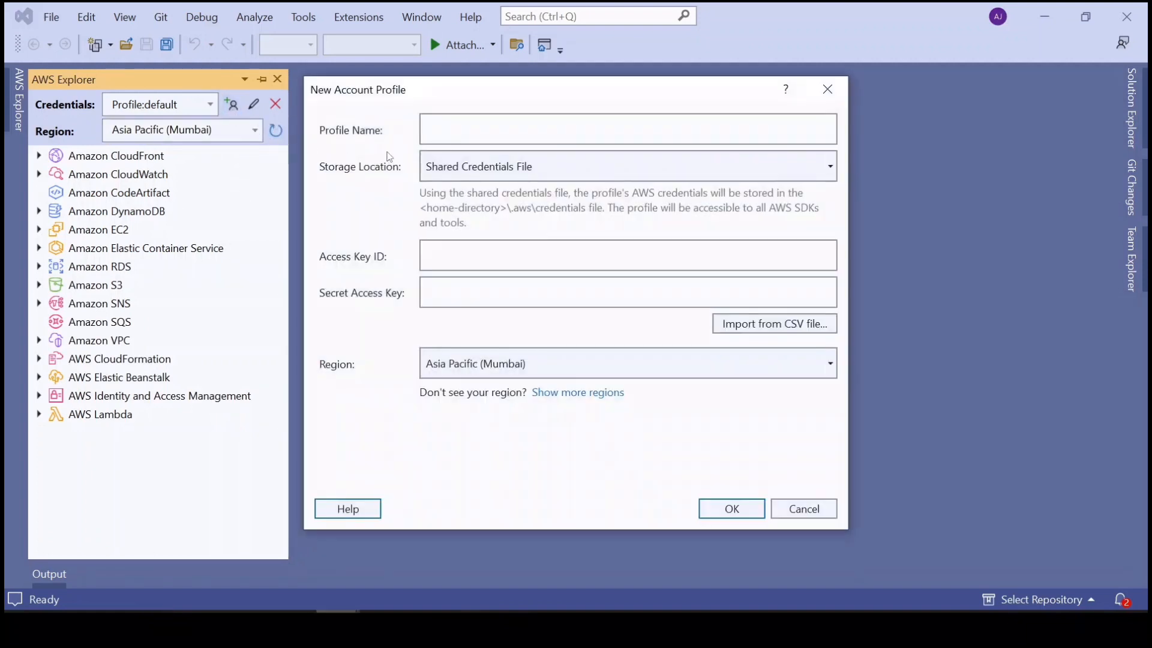
pyautogui.click(464, 128)
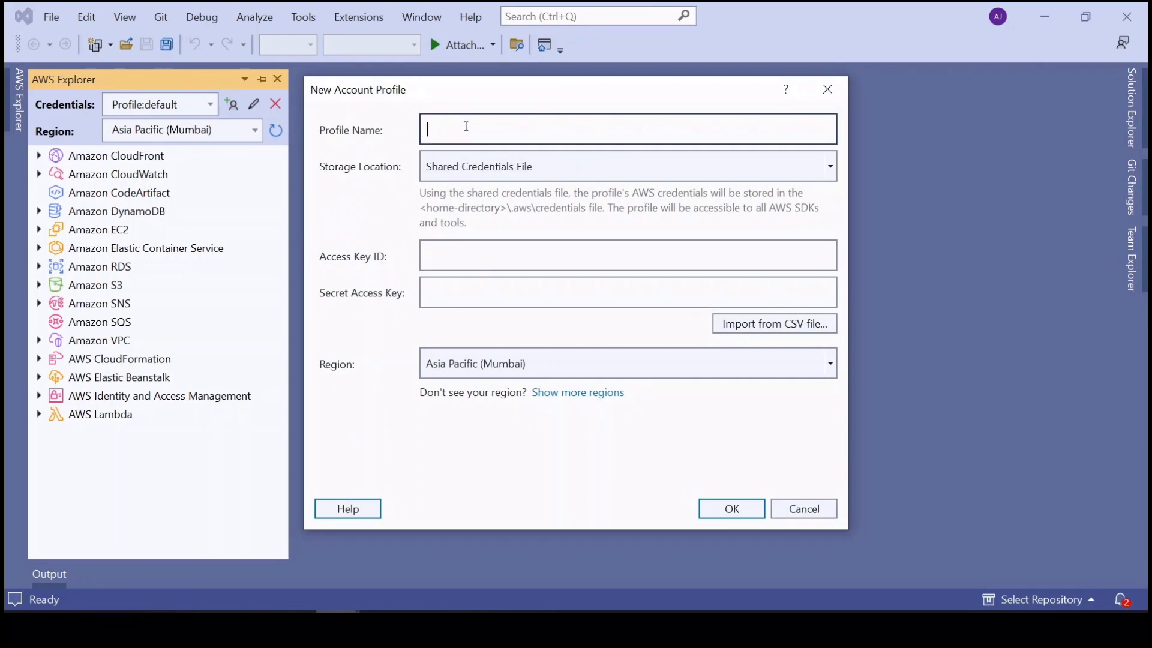
pyautogui.click(469, 261)
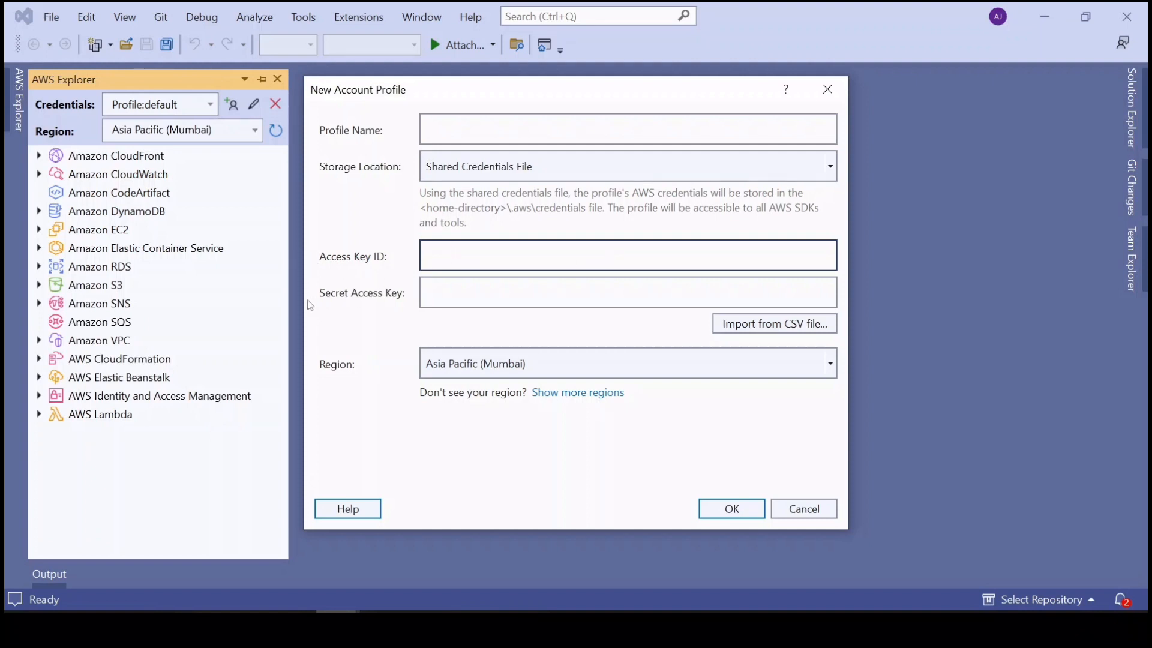
pyautogui.click(472, 294)
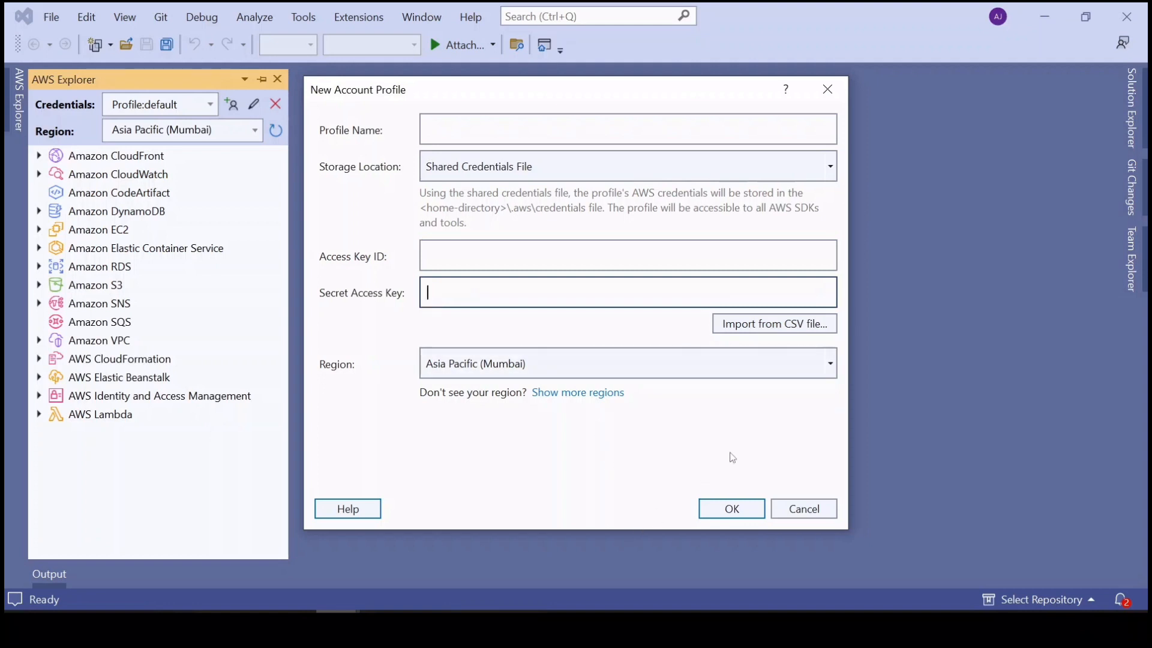
pyautogui.click(813, 508)
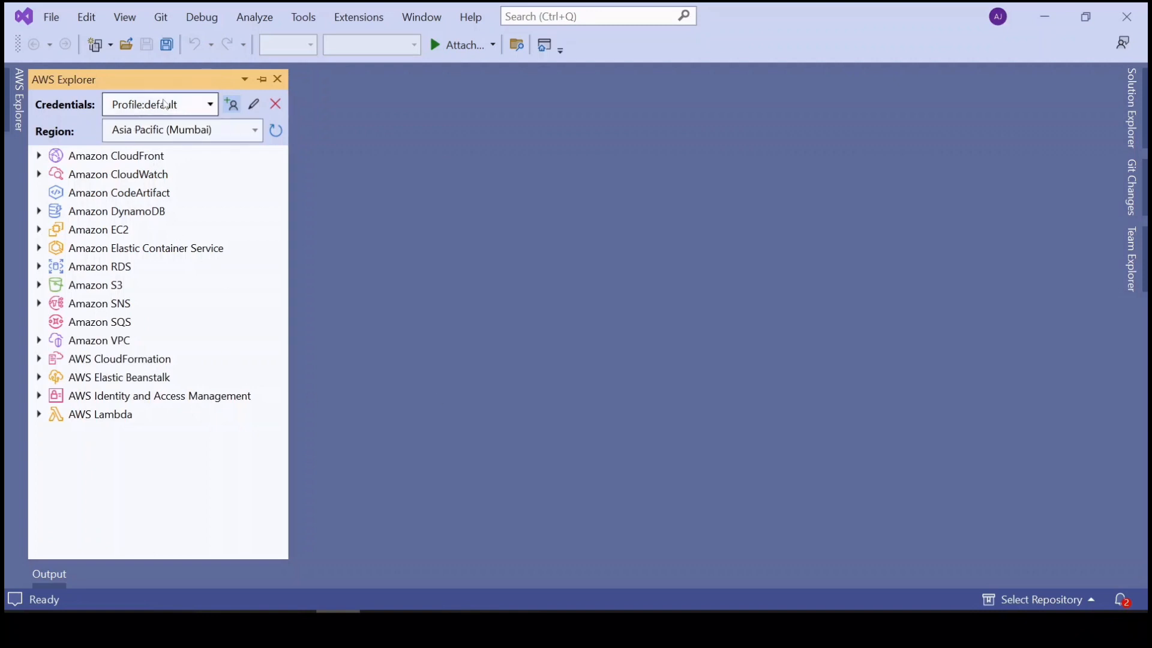
pyautogui.click(38, 378)
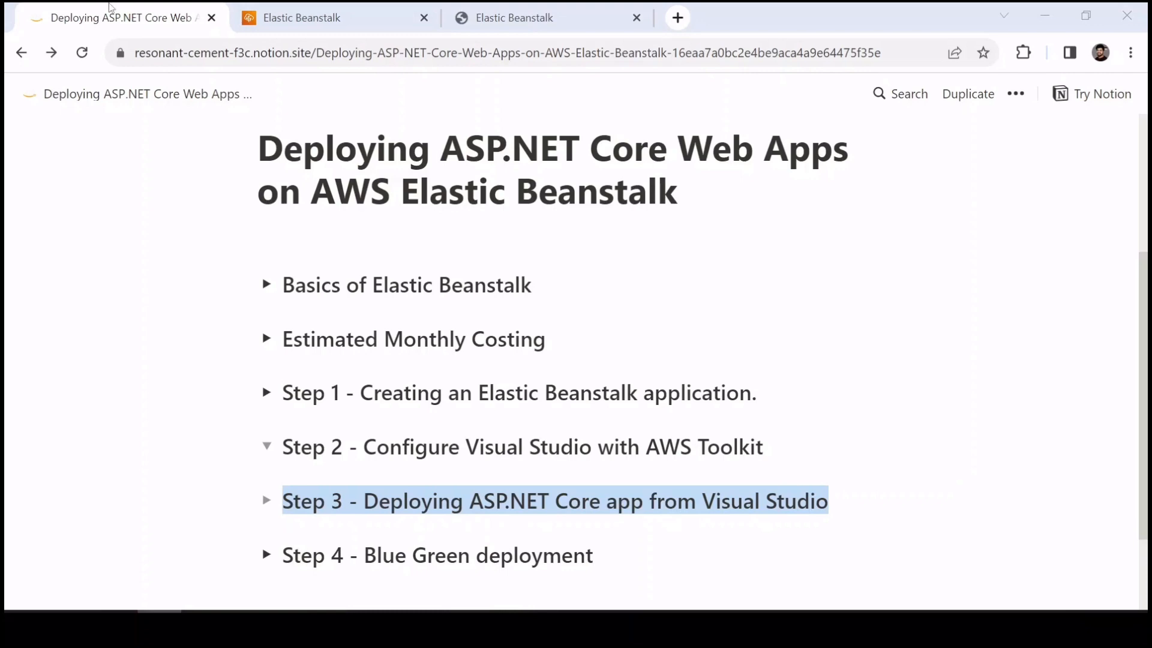
# Step: View the sample page of Sample-ecommerce-app-dev-env in Chrome and reload it
pyautogui.click(511, 14)
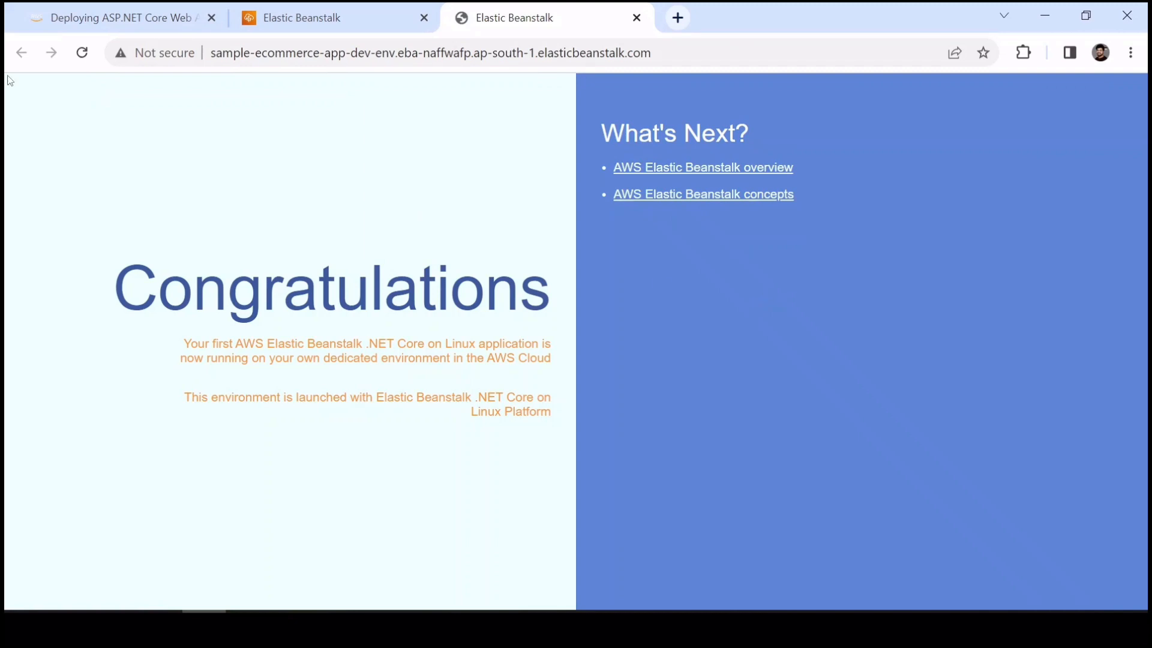
pyautogui.click(82, 53)
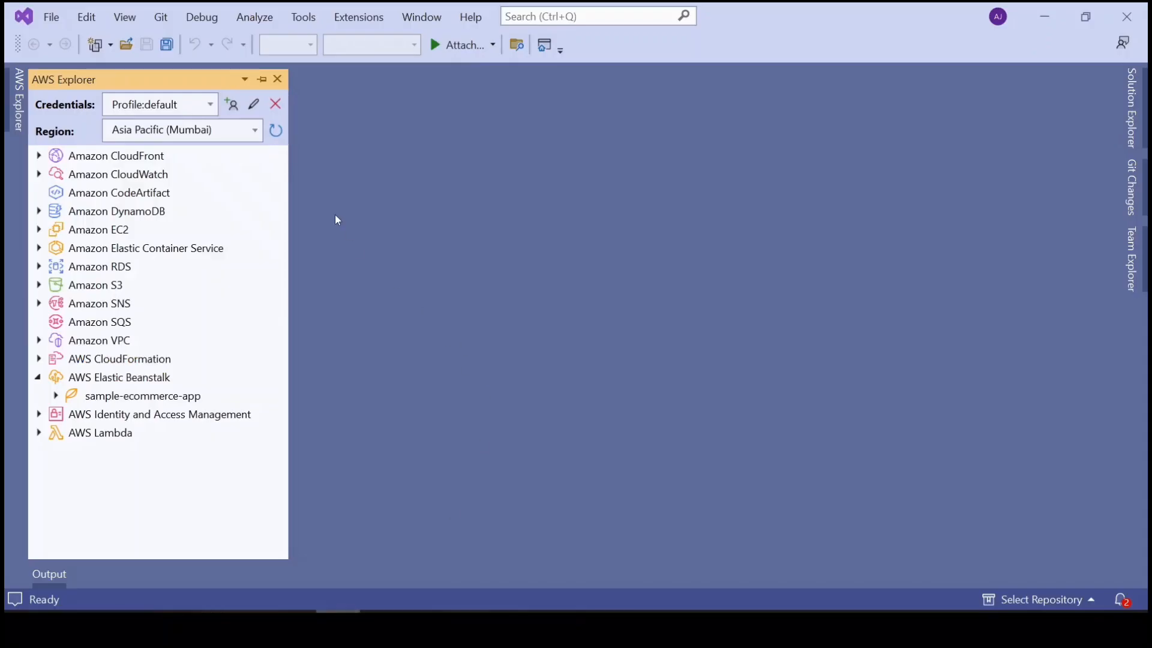
# Step: In Visual Studio, start a new project, search templates for "mvc", and choose the C# ASP.NET Core Web App (Model-View-Controller) template
pyautogui.click(52, 17)
pyautogui.moveTo(75, 42)
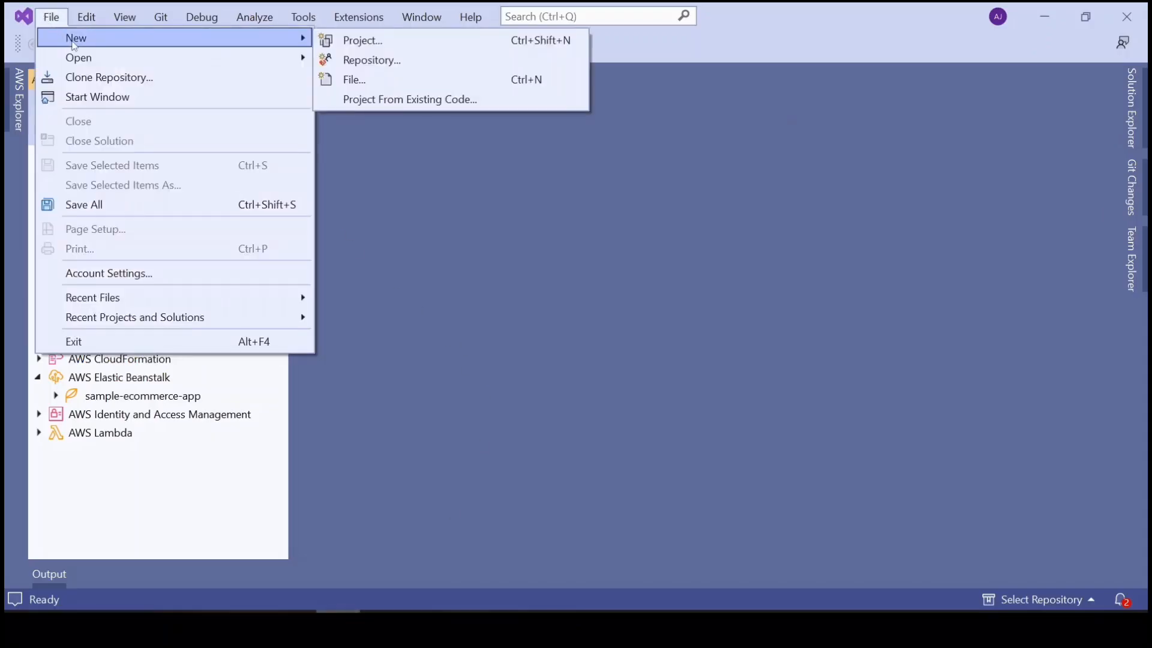
pyautogui.click(328, 42)
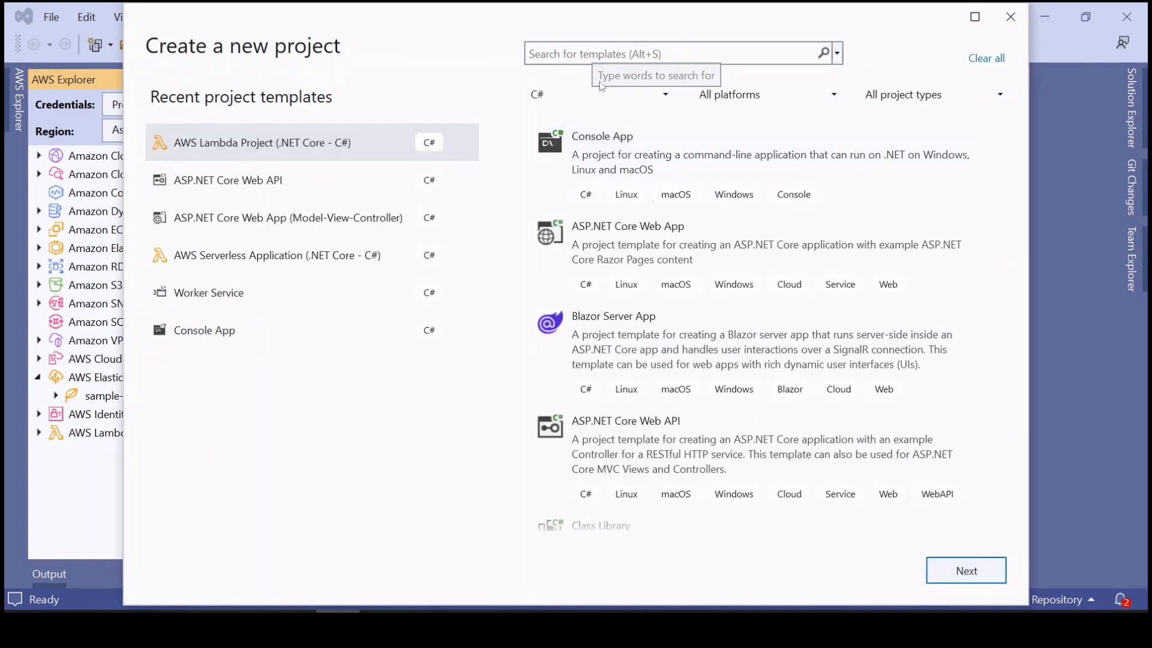
pyautogui.scroll(-3, 665, 390)
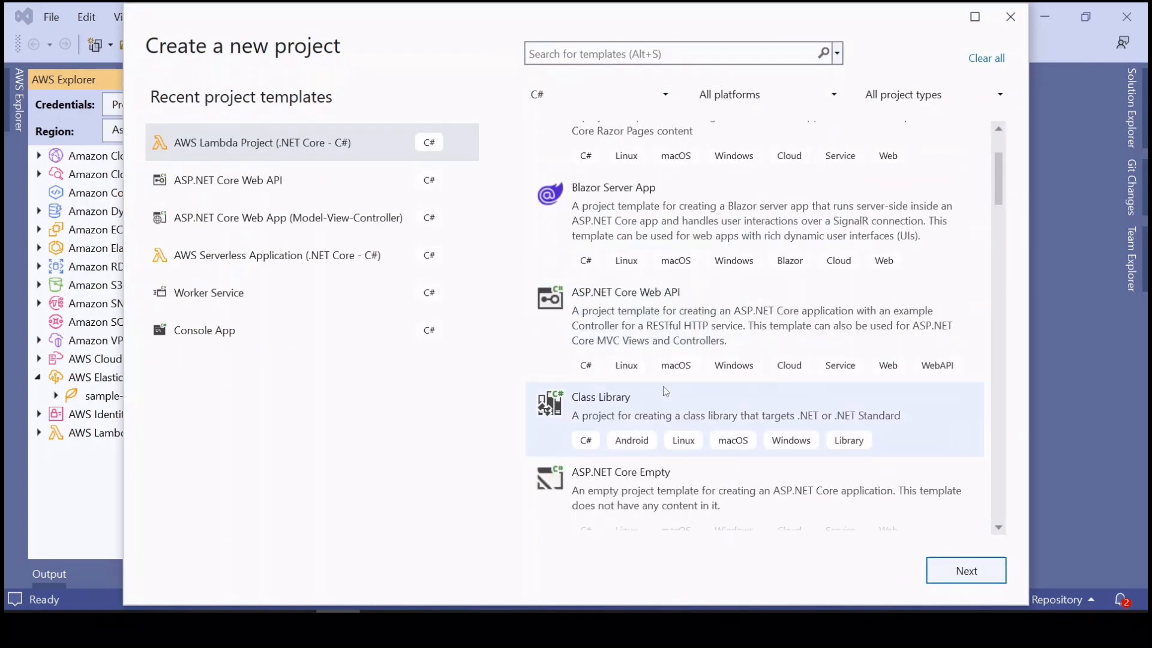
pyautogui.scroll(-1, 665, 391)
pyautogui.click(597, 52)
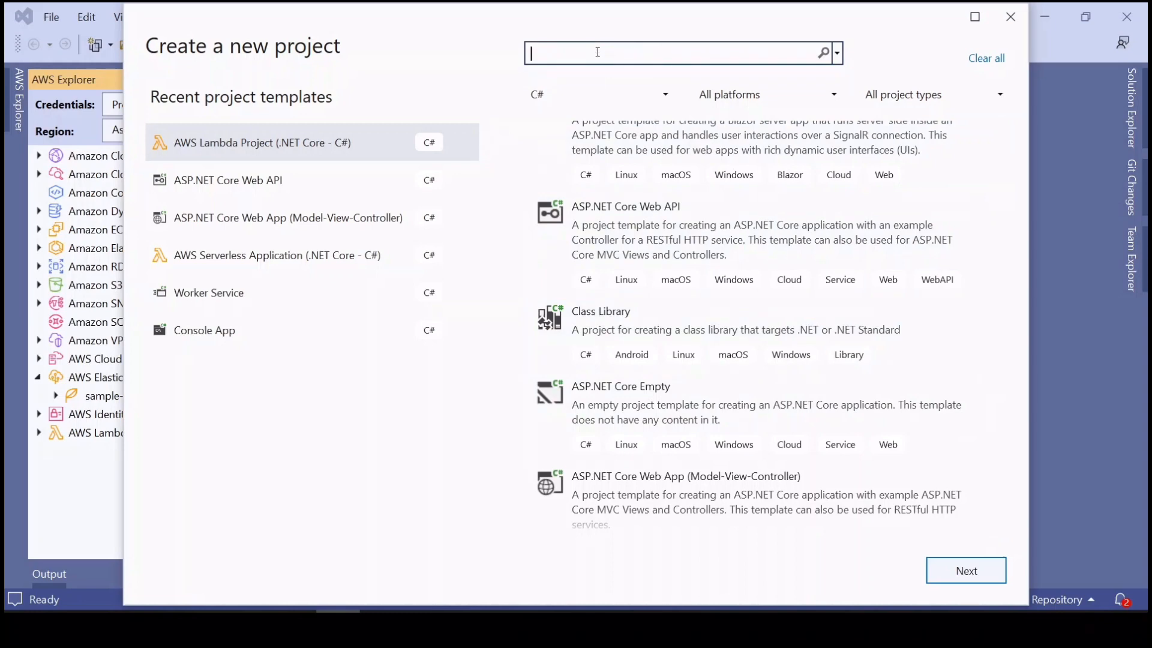
pyautogui.write('mvc')
pyautogui.press('Return')
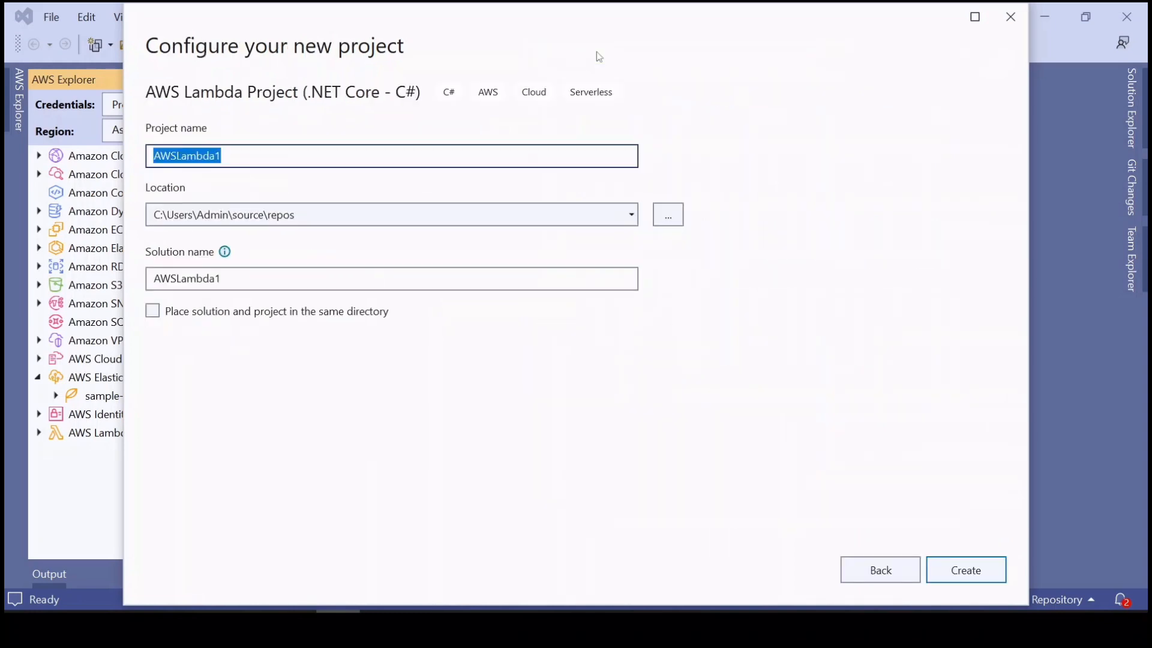
pyautogui.click(887, 570)
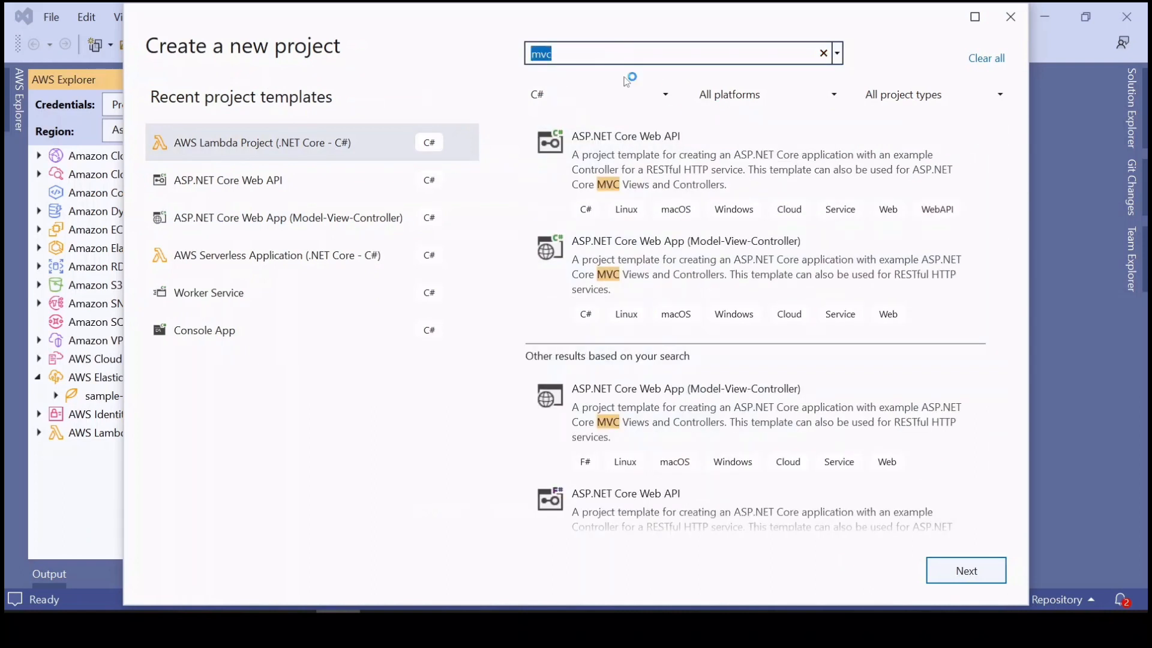
pyautogui.click(691, 264)
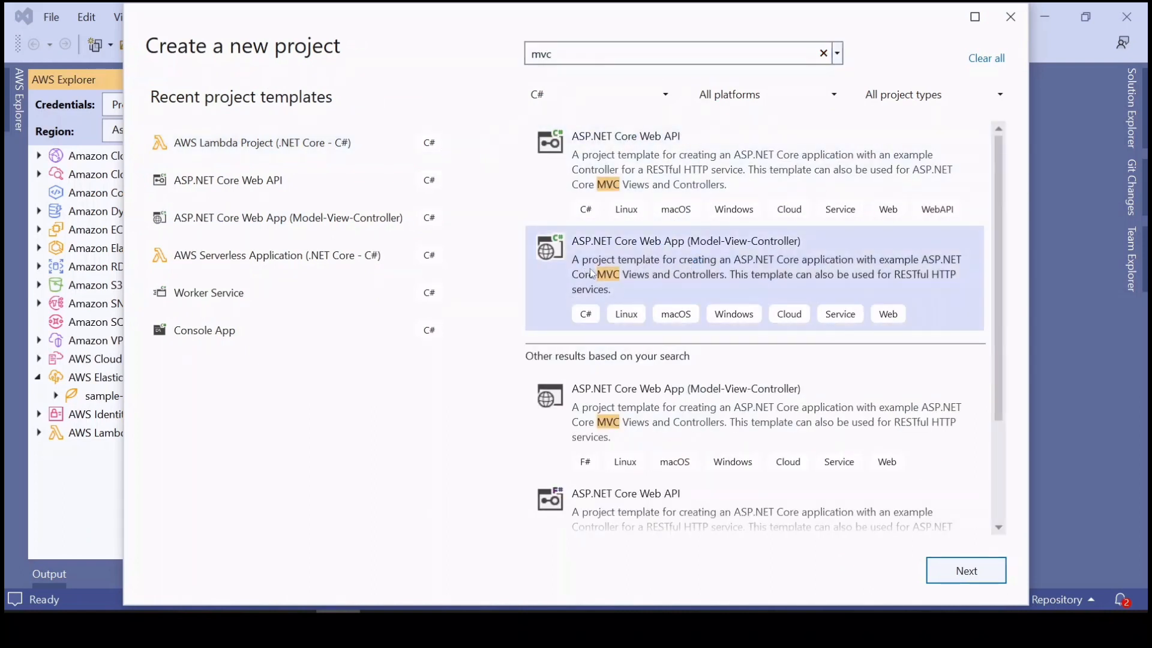
pyautogui.click(978, 579)
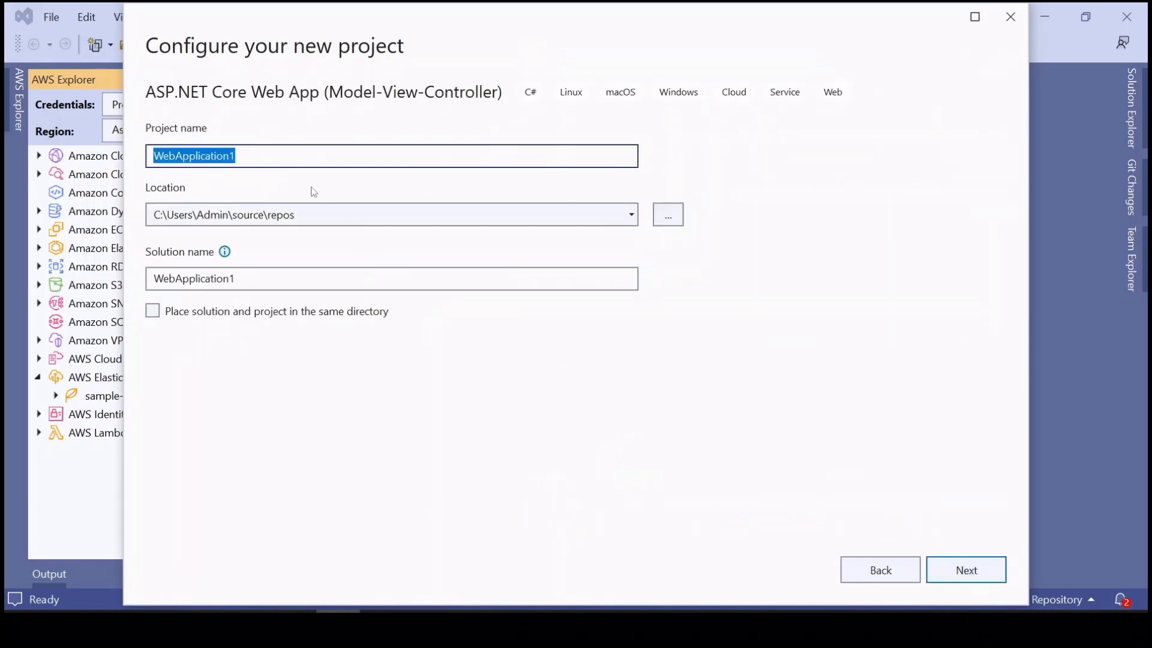
# Step: Create the project as WebApplication1 on .NET 6.0 (Long Term Support), with Configure for HTTPS turned off
pyautogui.click(276, 162)
pyautogui.press('BackSpace')
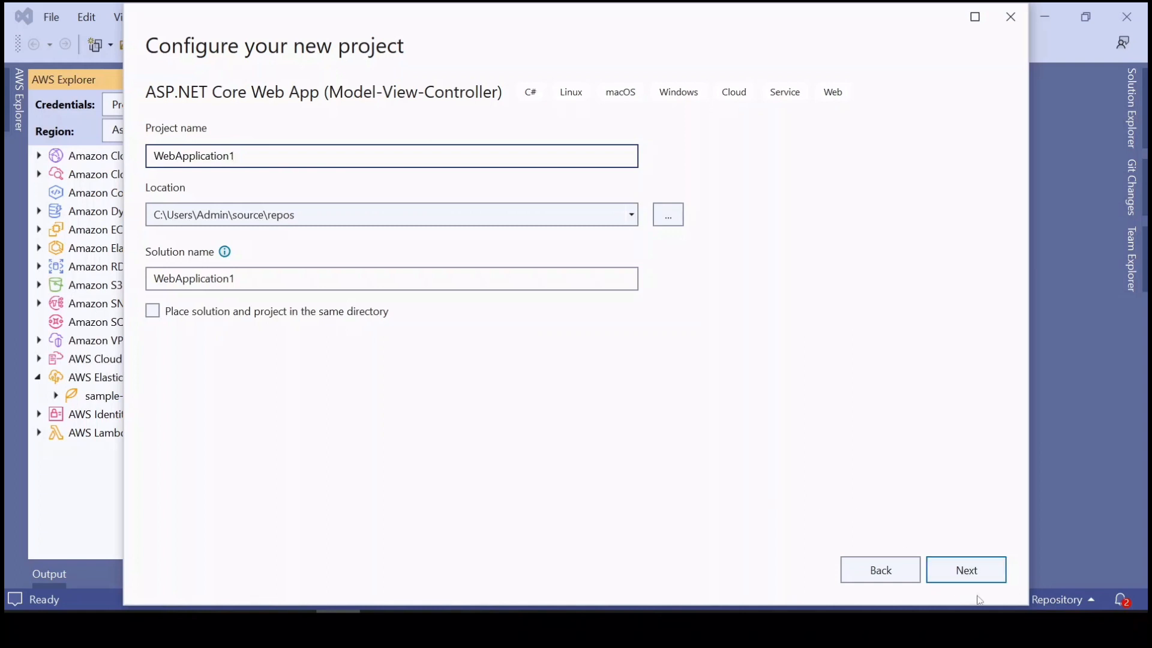
pyautogui.click(977, 577)
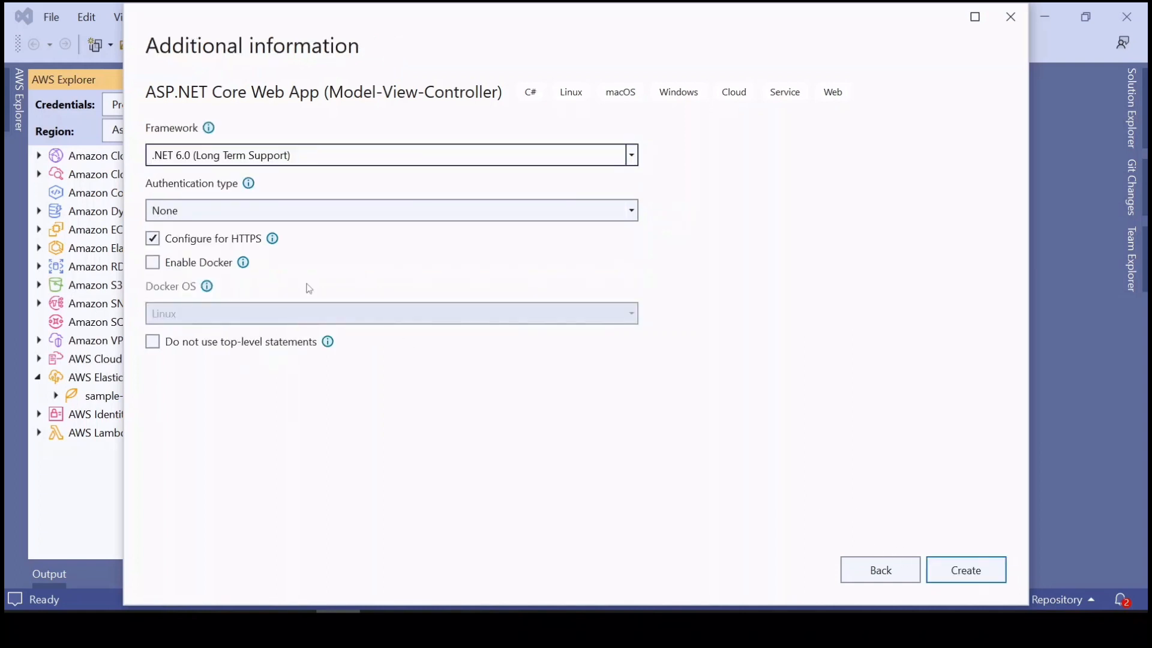
pyautogui.click(154, 238)
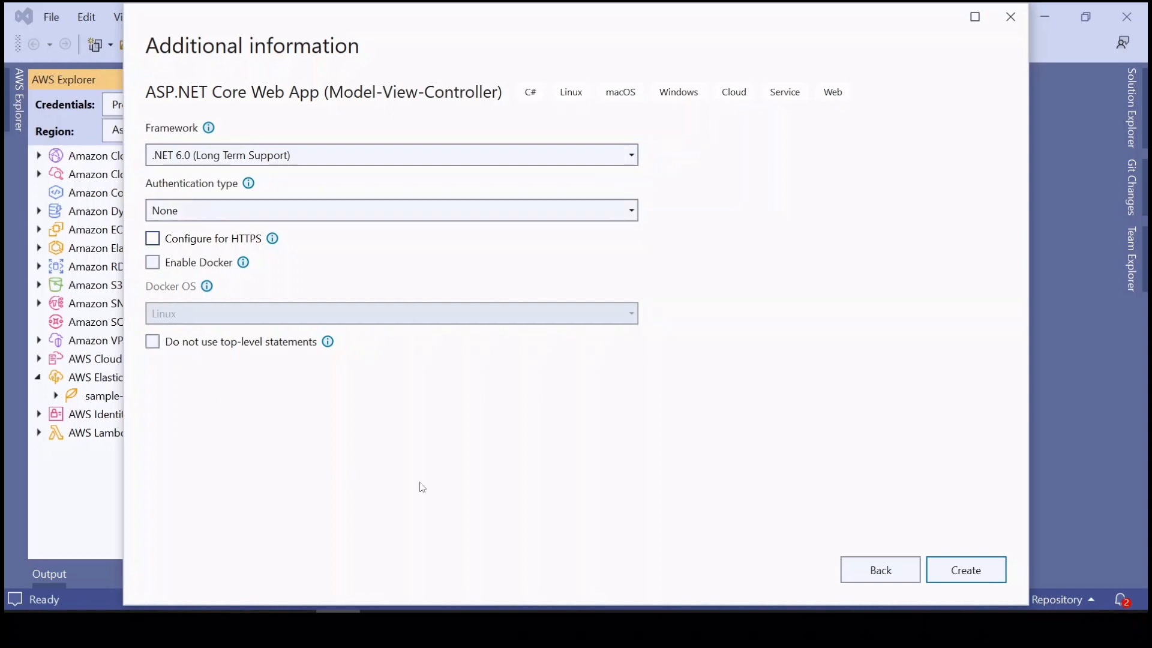
pyautogui.click(984, 580)
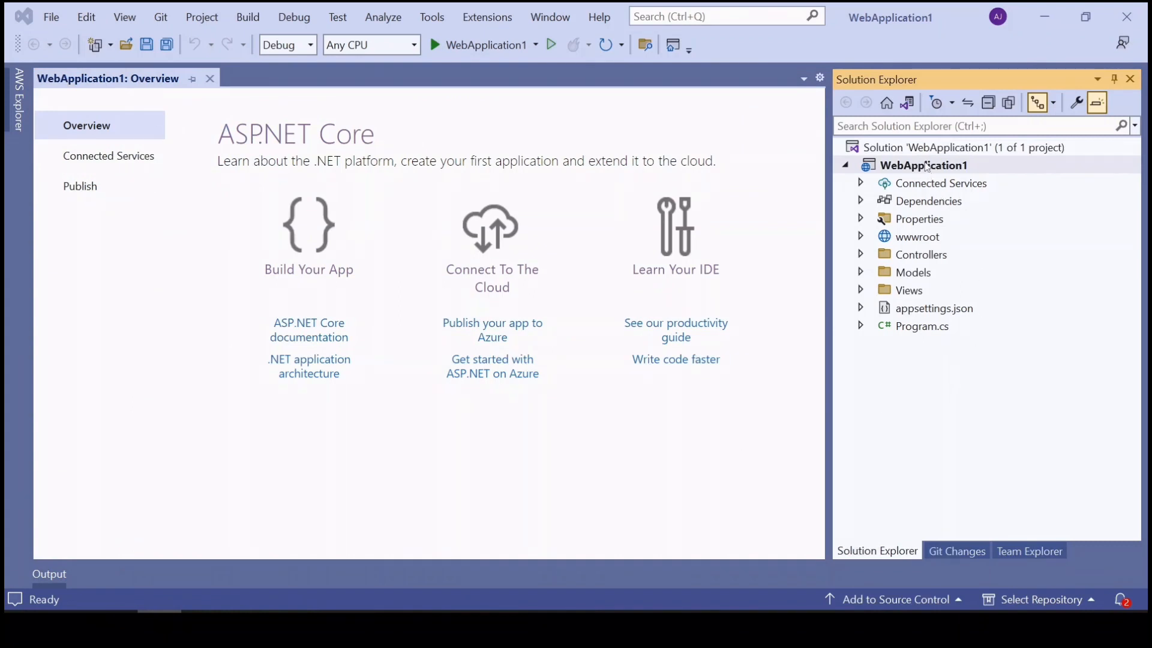
pyautogui.rightClick(927, 166)
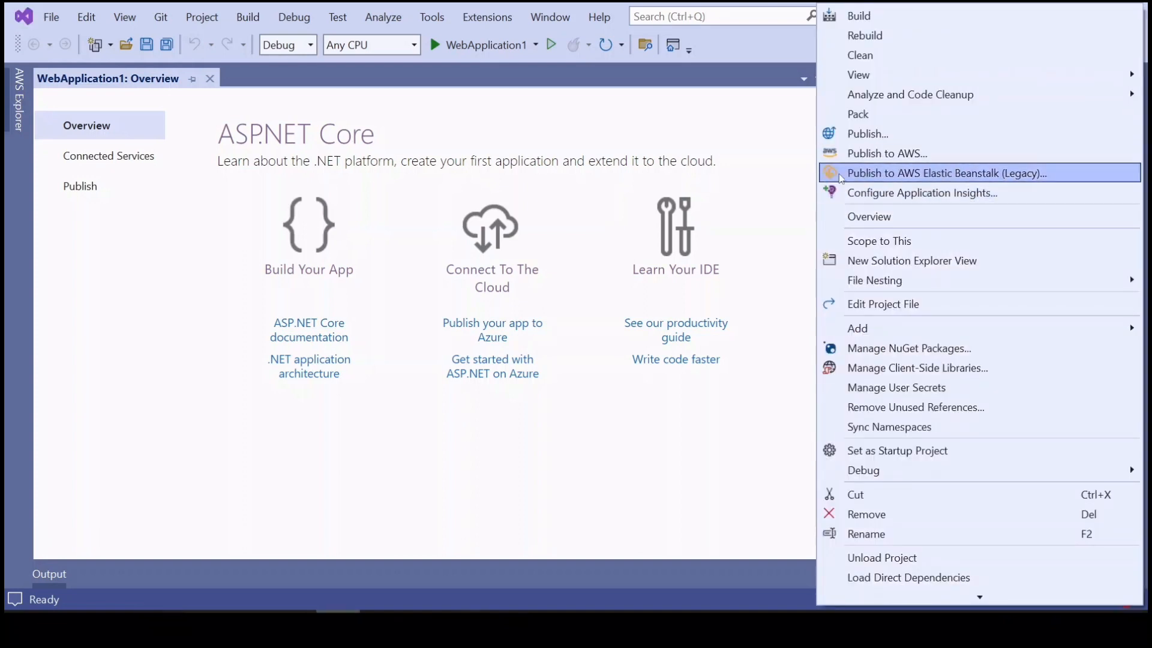
pyautogui.click(913, 172)
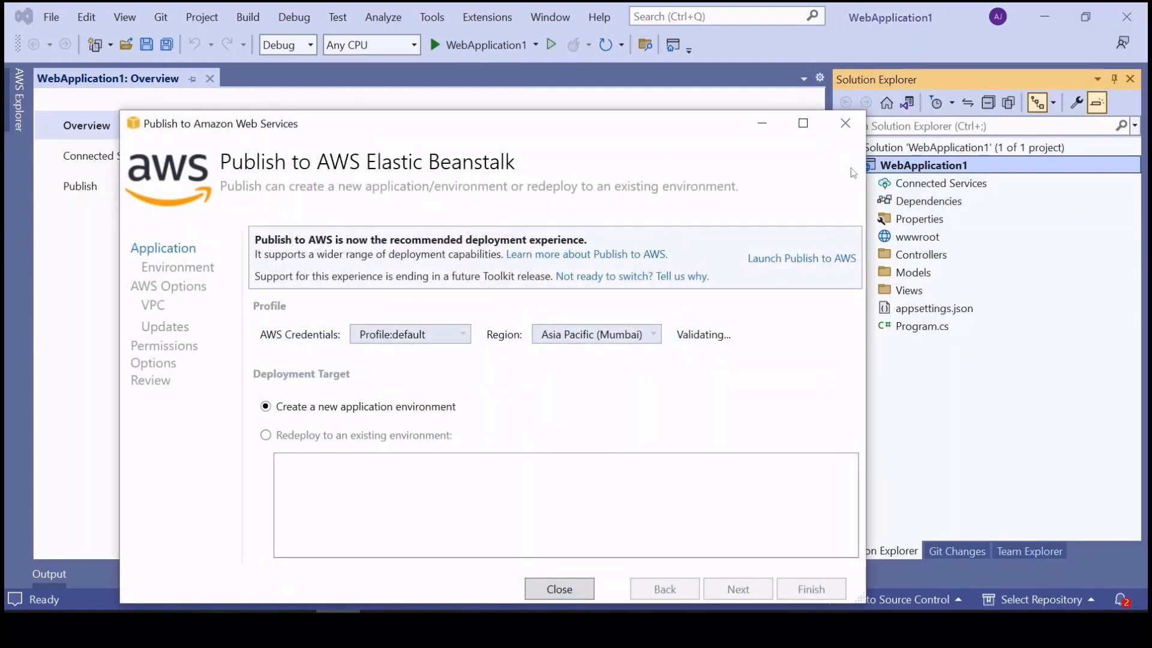
pyautogui.click(847, 125)
# Step: Open the Publish to AWS page for WebApplication1 and compare it with the project's legacy publishing option
pyautogui.rightClick(942, 167)
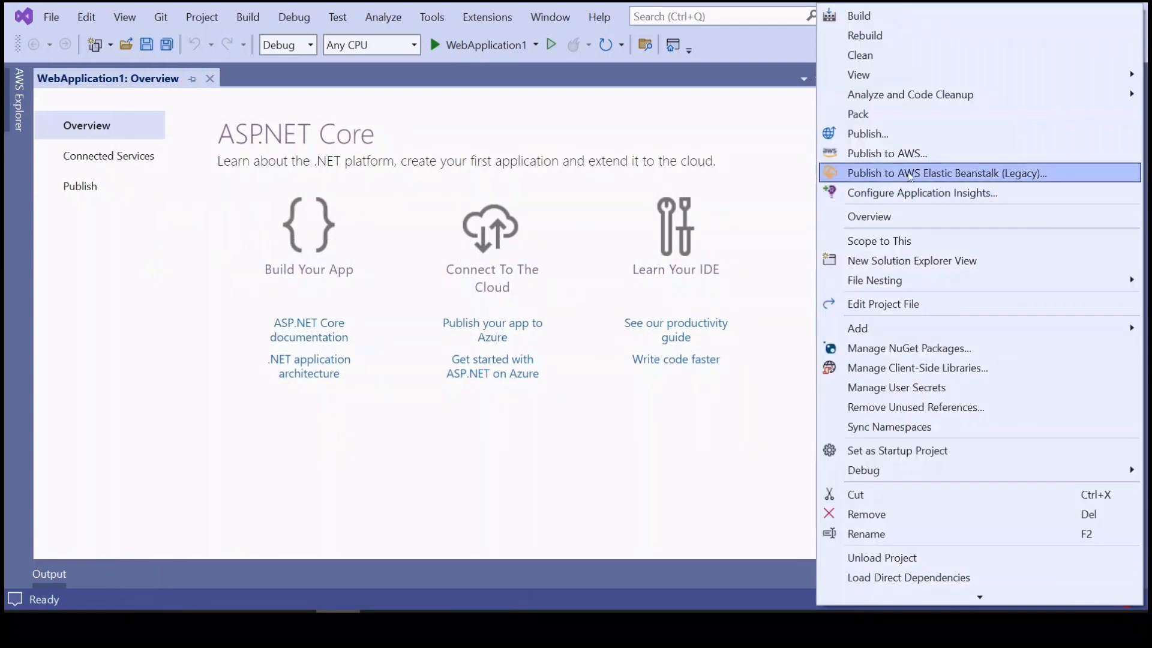
pyautogui.click(892, 158)
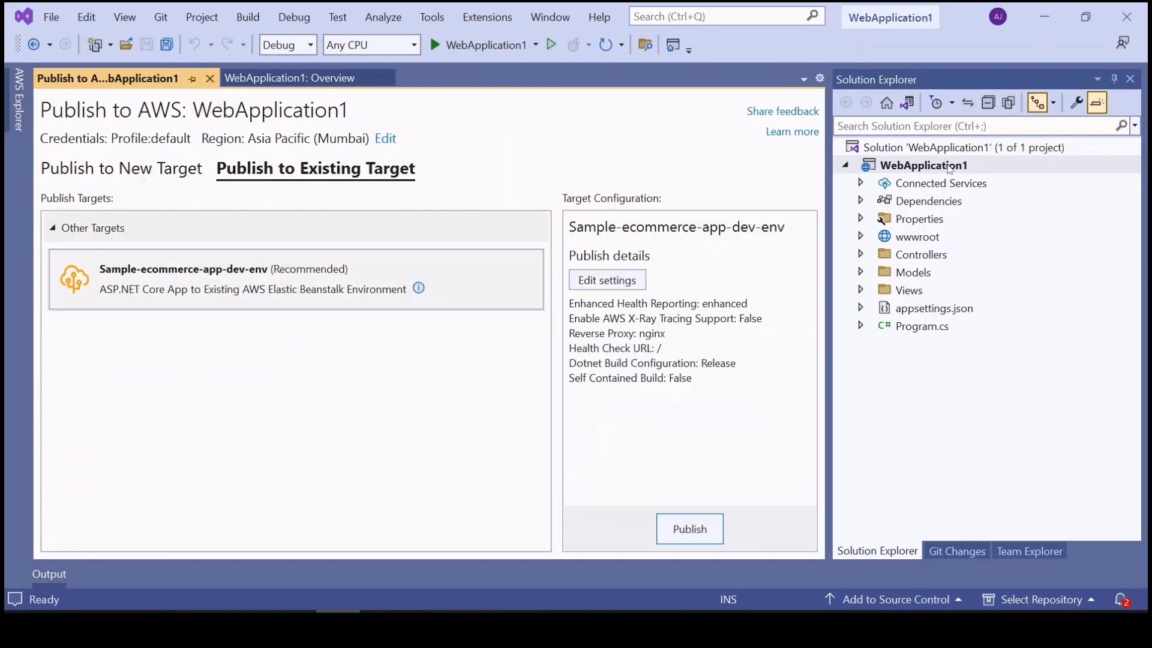
pyautogui.rightClick(941, 169)
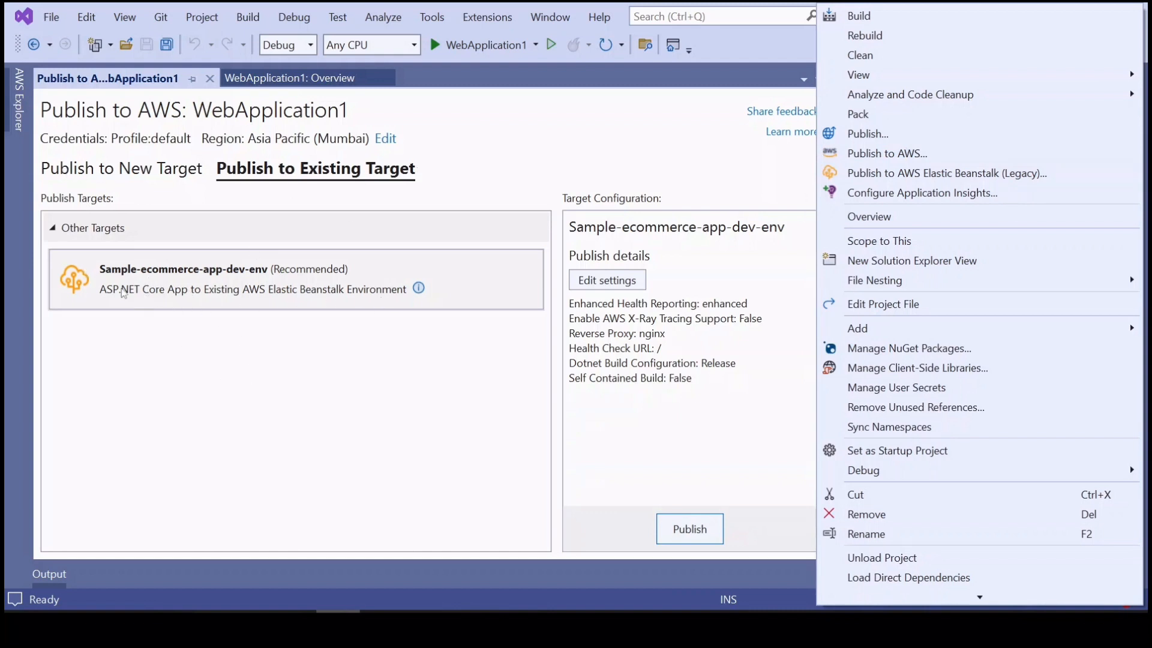
pyautogui.click(410, 462)
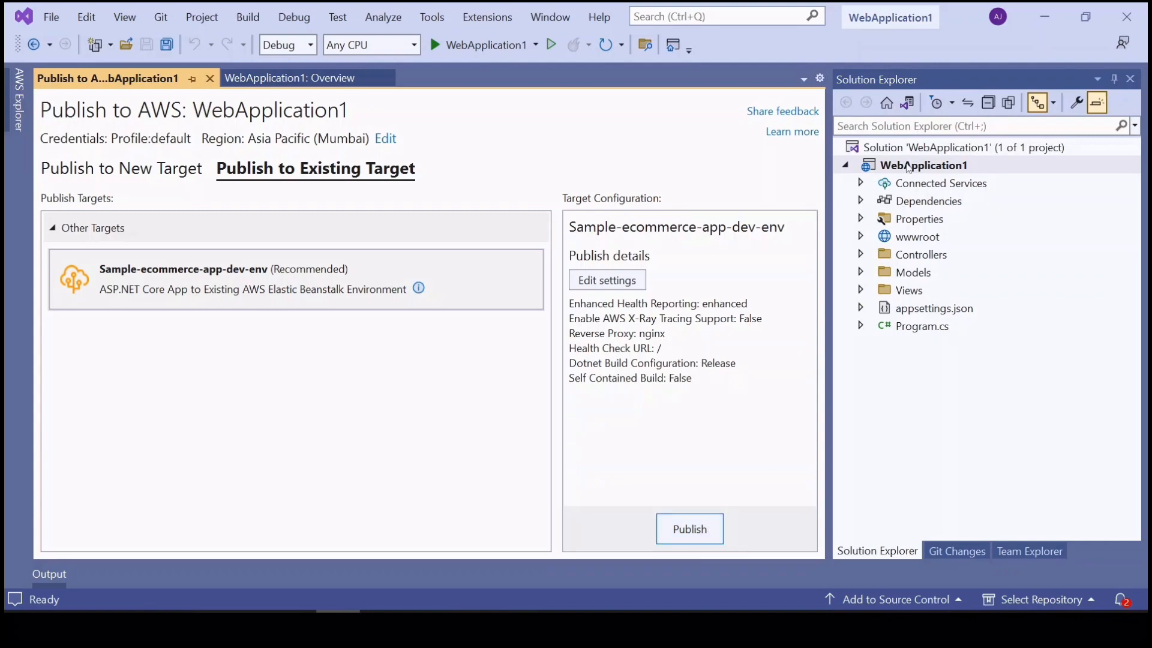
# Step: Open the legacy AWS Elastic Beanstalk publish wizard for WebApplication1 and choose to redeploy to the existing environment Sample-ecommerce-app-dev-env
pyautogui.rightClick(909, 165)
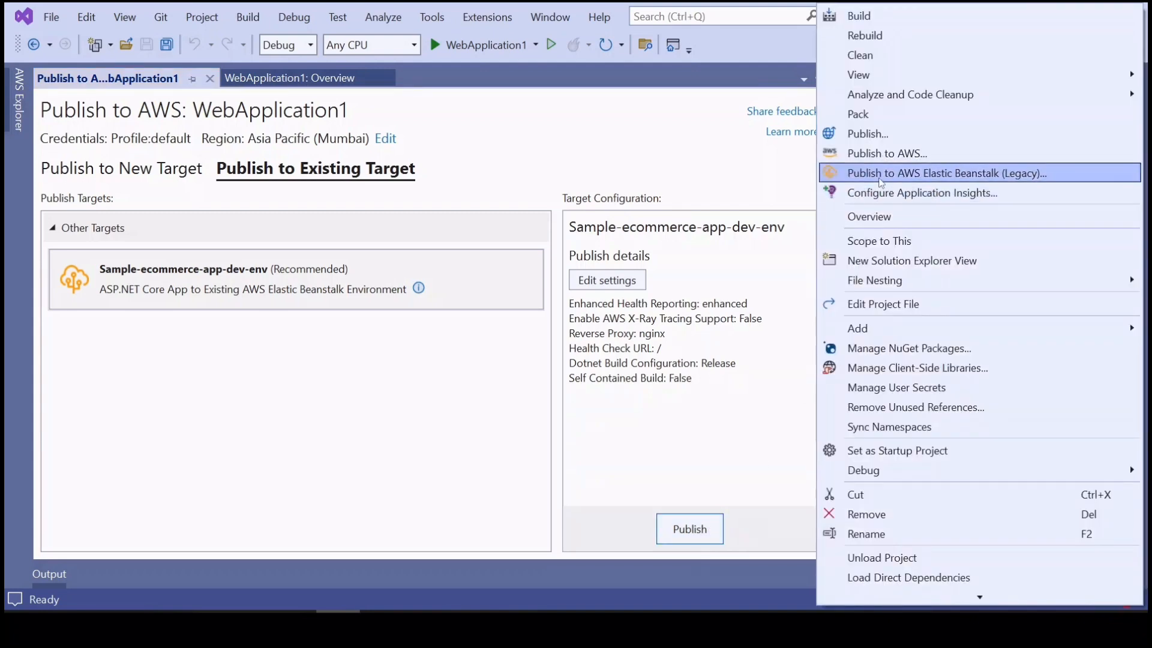
pyautogui.click(874, 174)
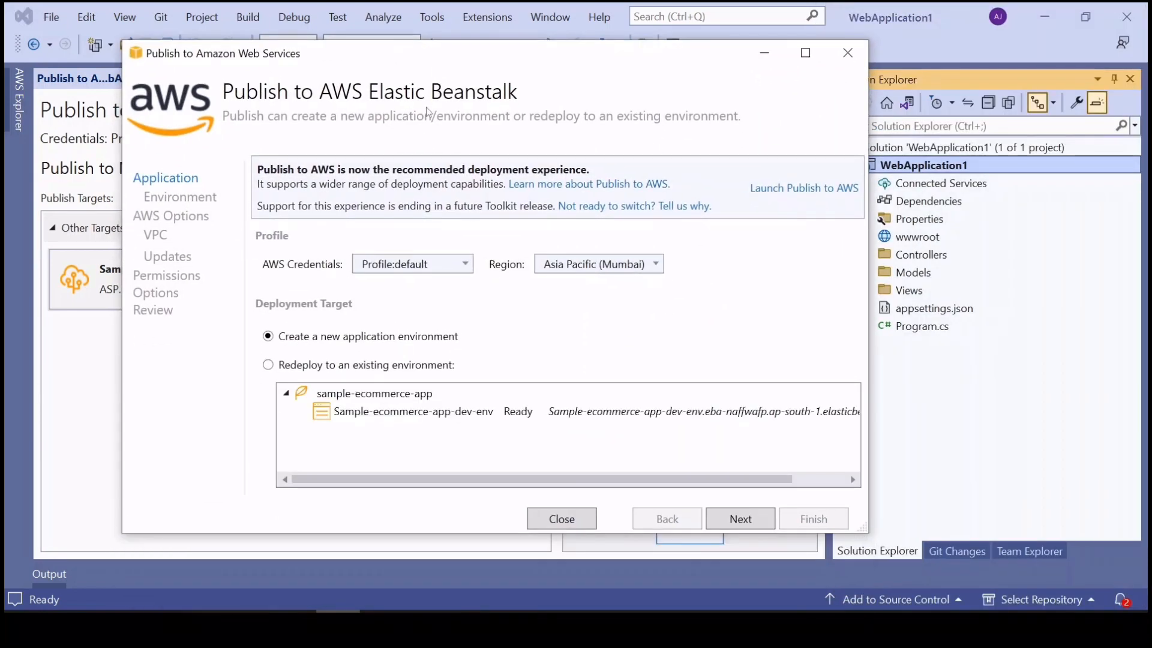
pyautogui.click(268, 365)
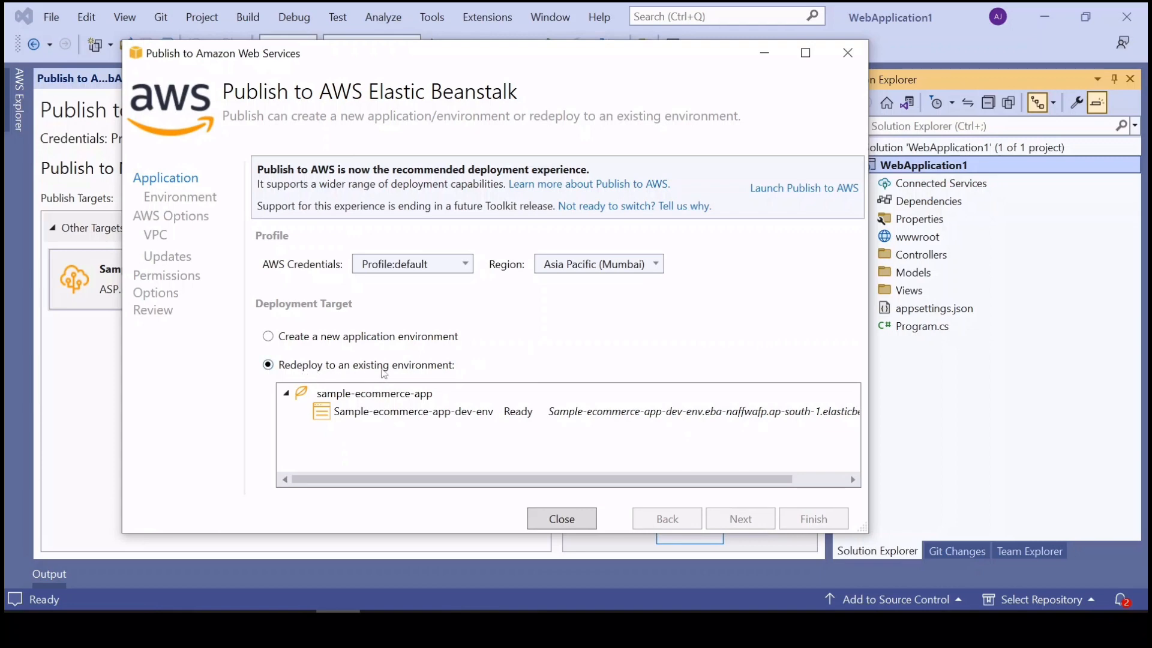
pyautogui.click(308, 338)
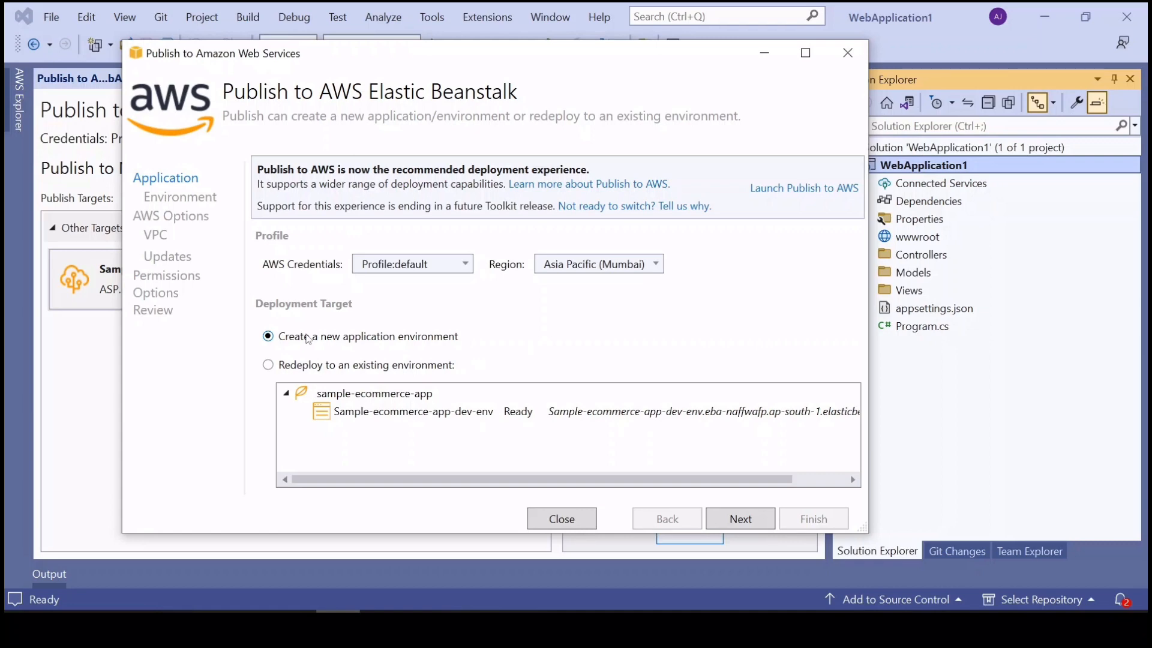
pyautogui.click(268, 364)
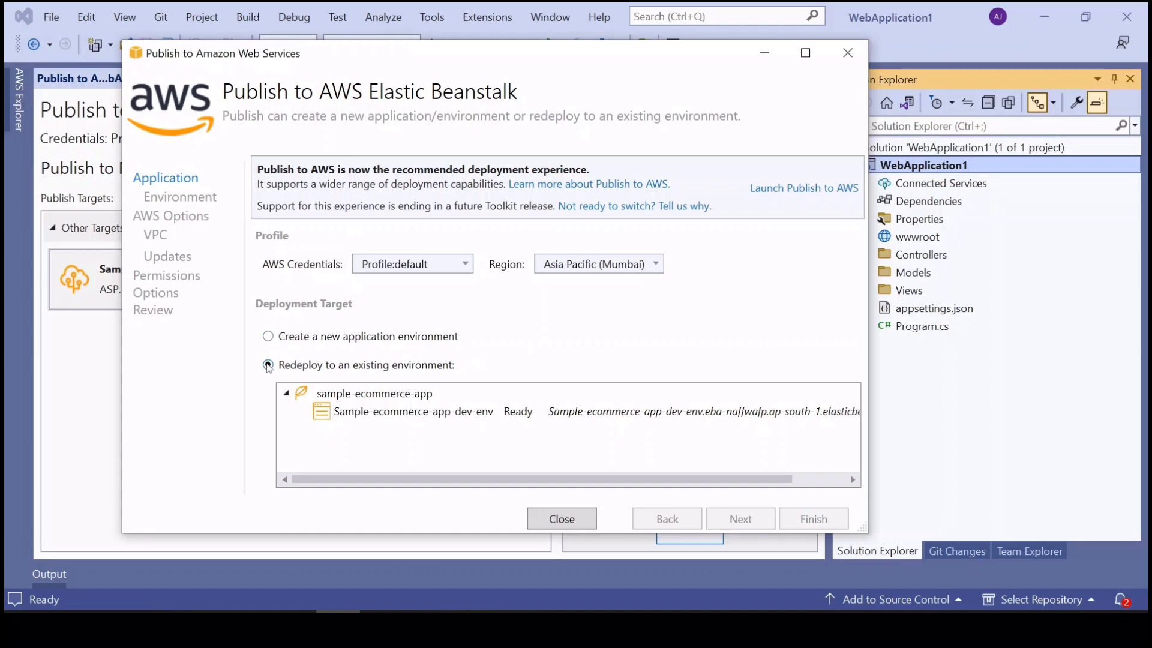
pyautogui.click(367, 414)
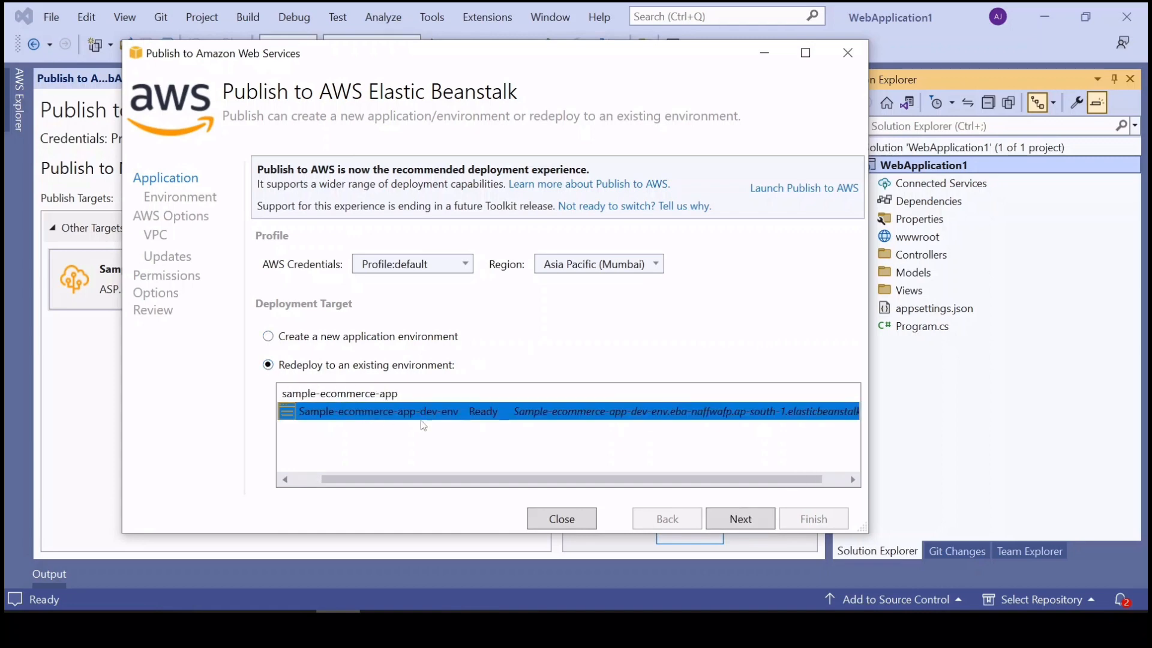
pyautogui.click(751, 522)
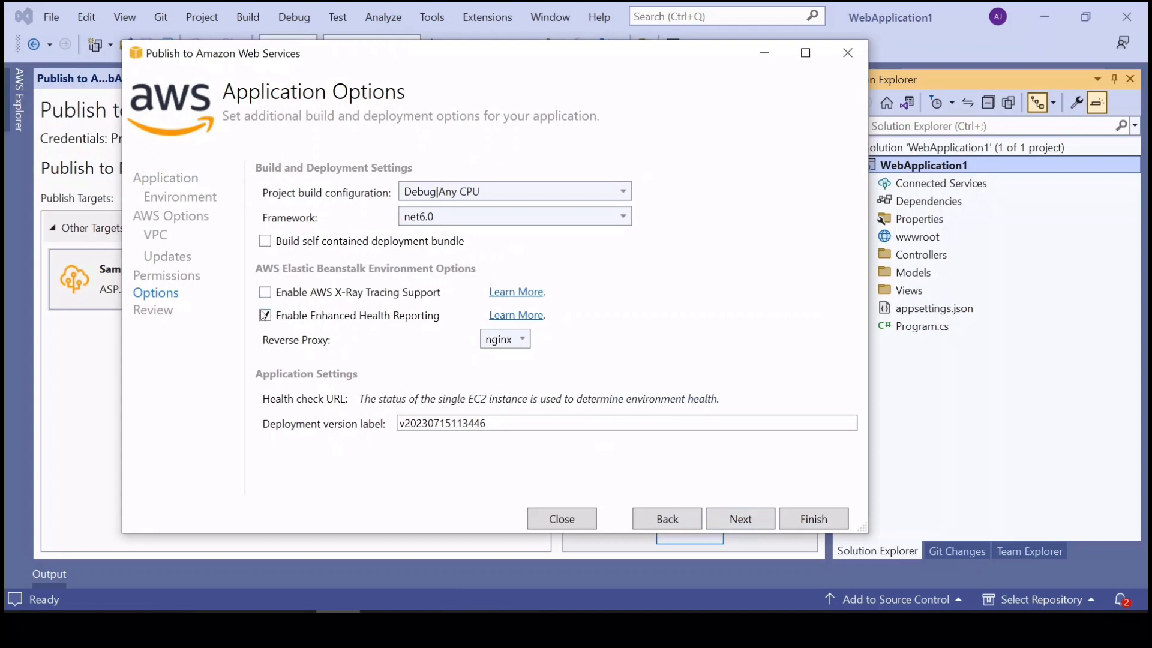
# Step: Keep nginx as the reverse proxy along with the other default application options, review the summary, and deploy the application
pyautogui.click(513, 346)
pyautogui.click(513, 347)
pyautogui.click(742, 519)
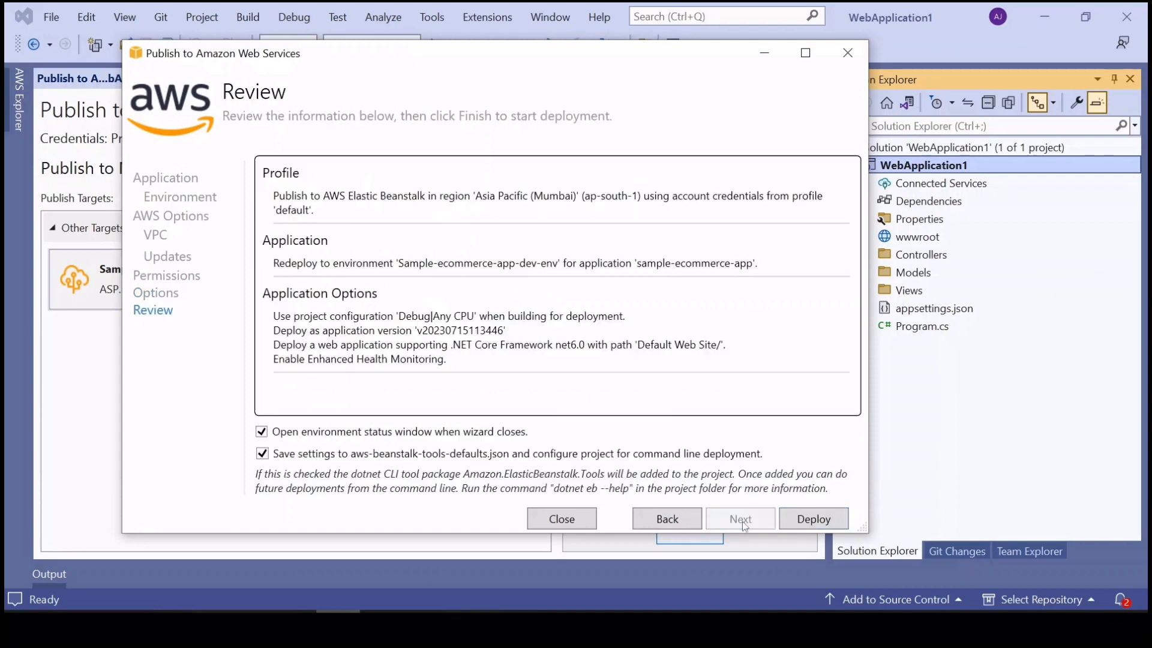
pyautogui.click(814, 520)
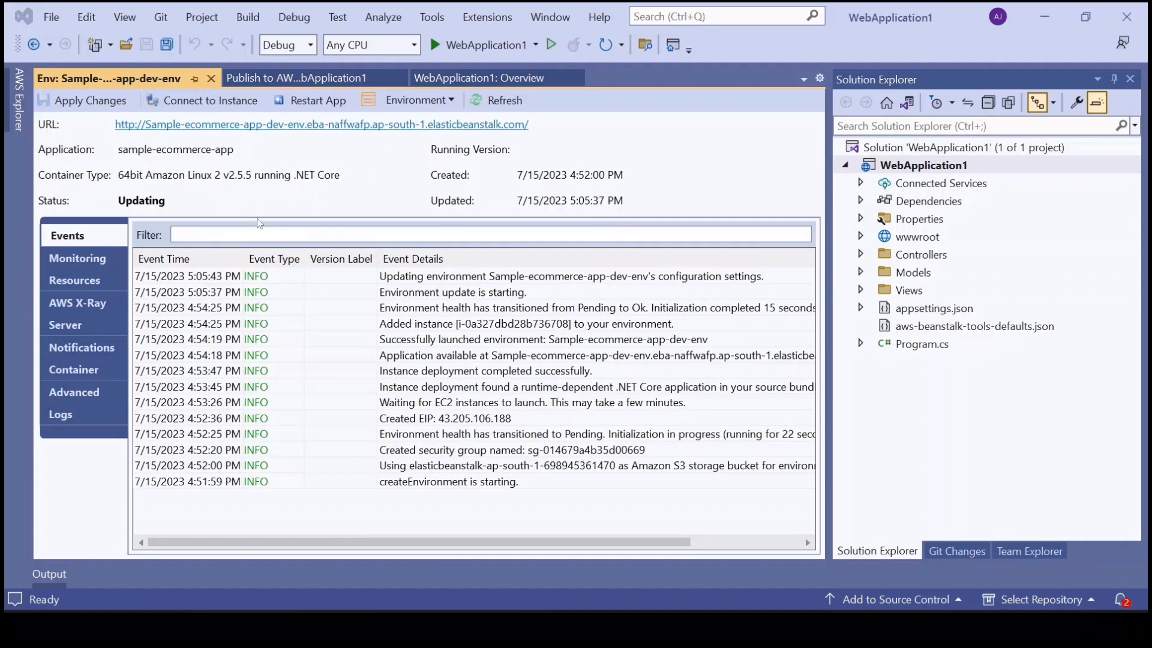
# Step: Open the Sample-ecommerce-app-dev-env URL from the environment status page and load it in a new Chrome tab to check the deployed site
pyautogui.click(283, 127)
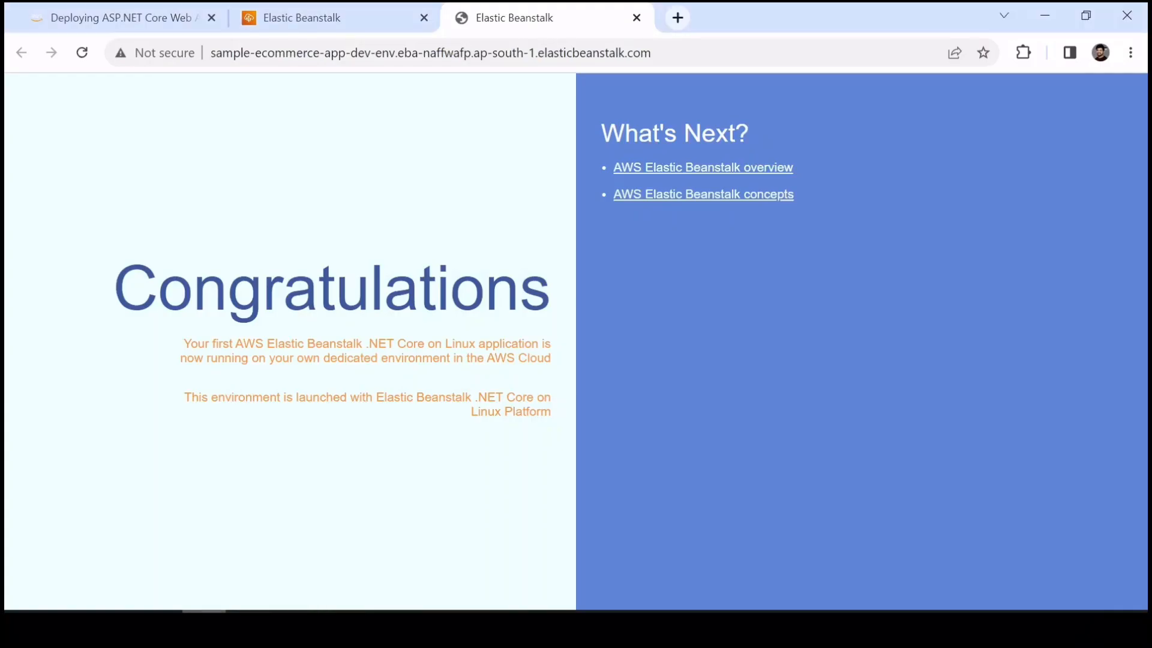
pyautogui.click(502, 48)
pyautogui.hotkey('ctrl', 'c')
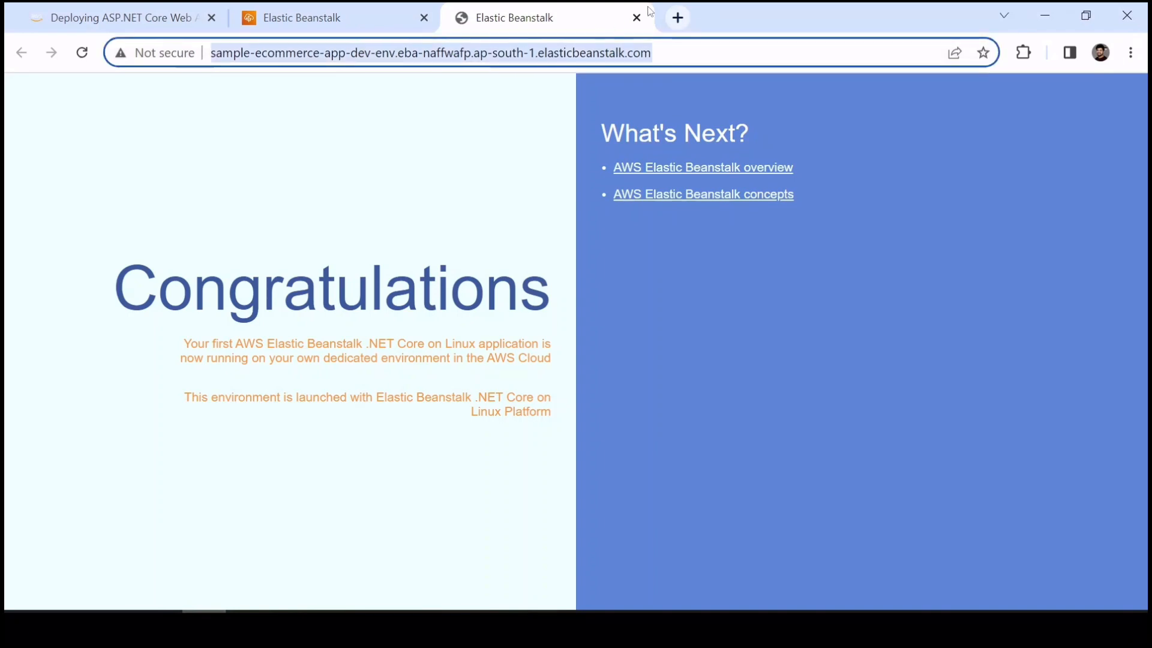
pyautogui.click(678, 17)
pyautogui.hotkey('ctrl', 'v')
pyautogui.press('Return')
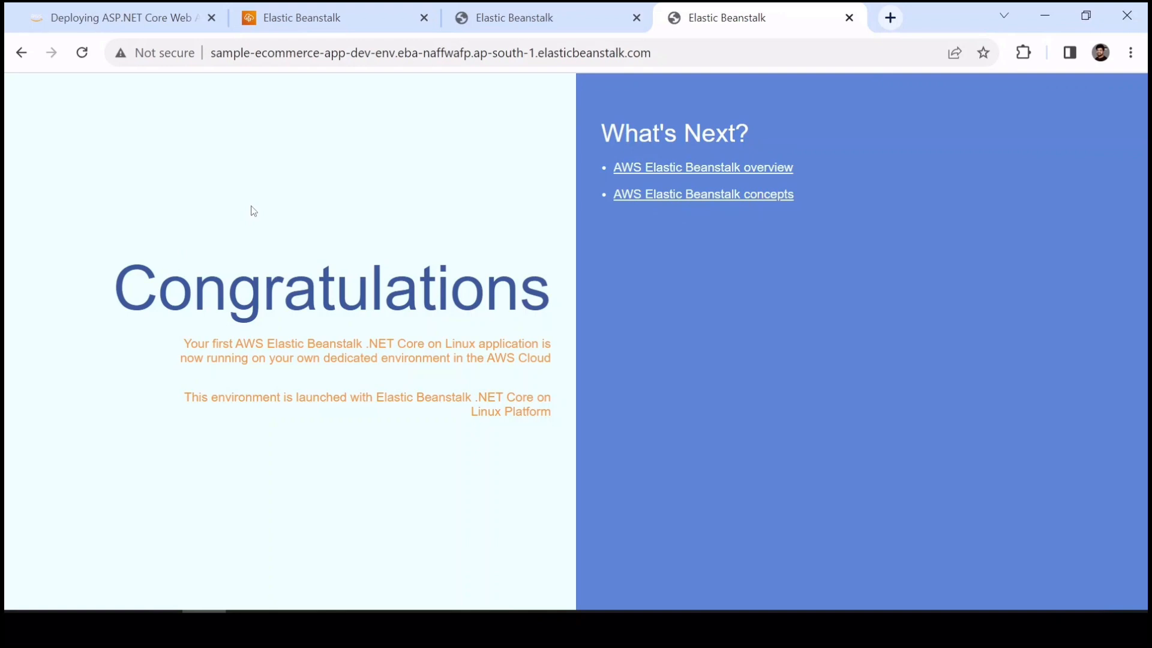
pyautogui.click(513, 15)
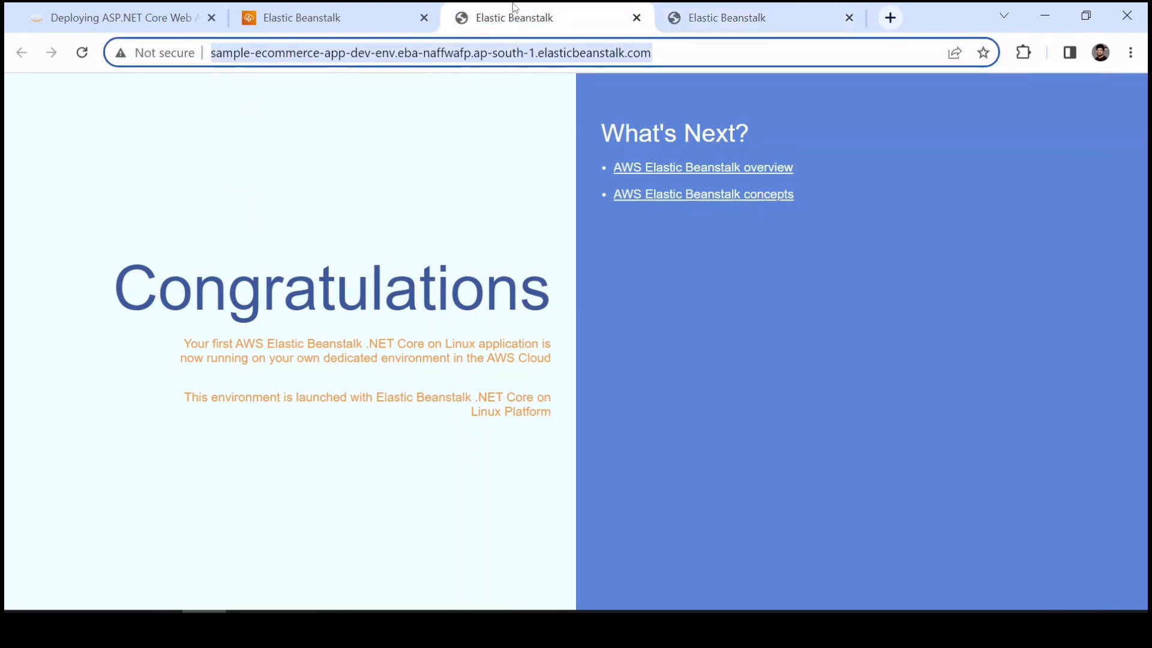
# Step: Return to Visual Studio, open the environment's URL again, and check the environment's status and deployment events
pyautogui.hotkey('alt', 'Tab')
pyautogui.click(359, 124)
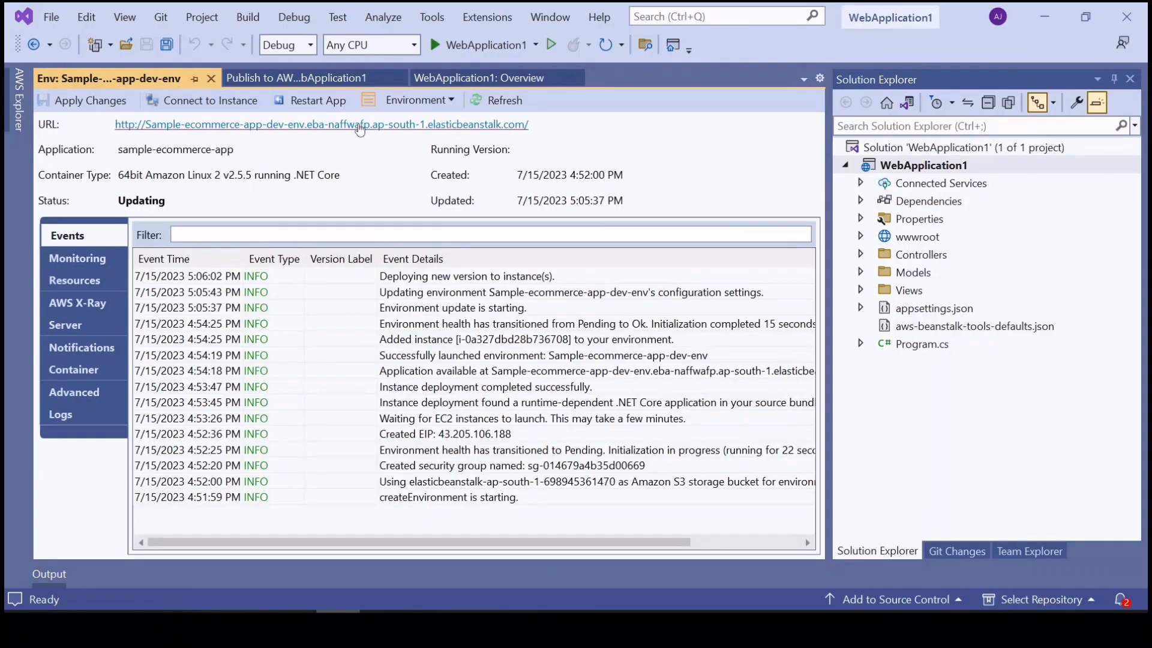
pyautogui.hotkey('alt', 'Tab')
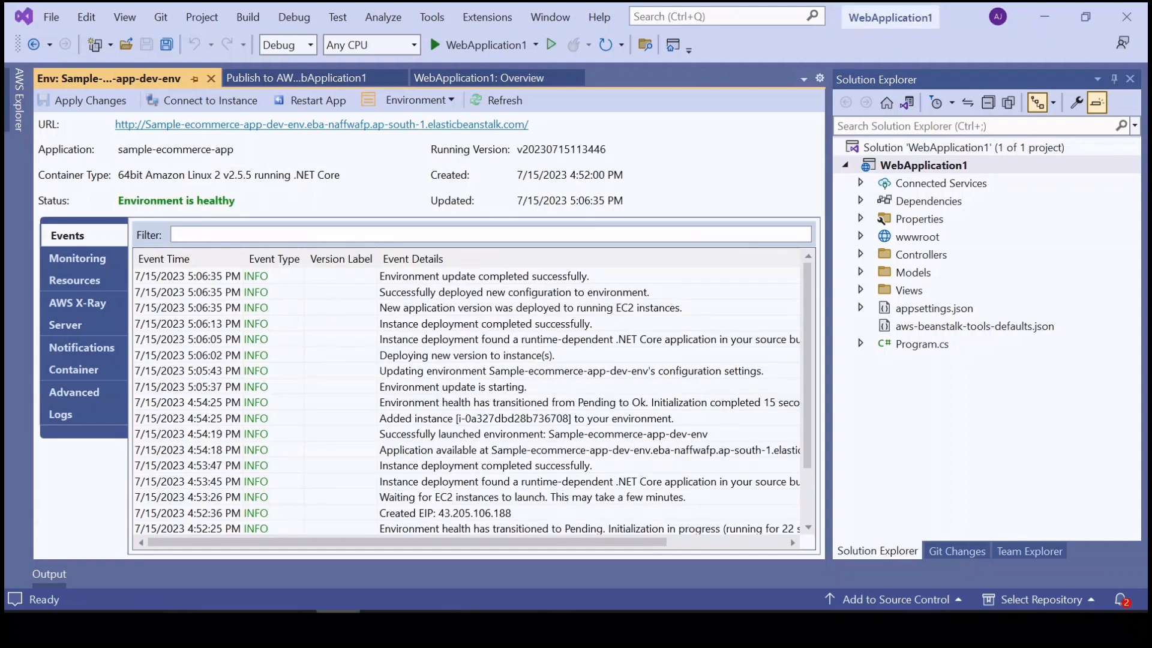
# Step: Switch to Chrome, reload the Sample-ecommerce-app-dev-env site, and check the deployed home page and the dev-env part of its address
pyautogui.click(204, 627)
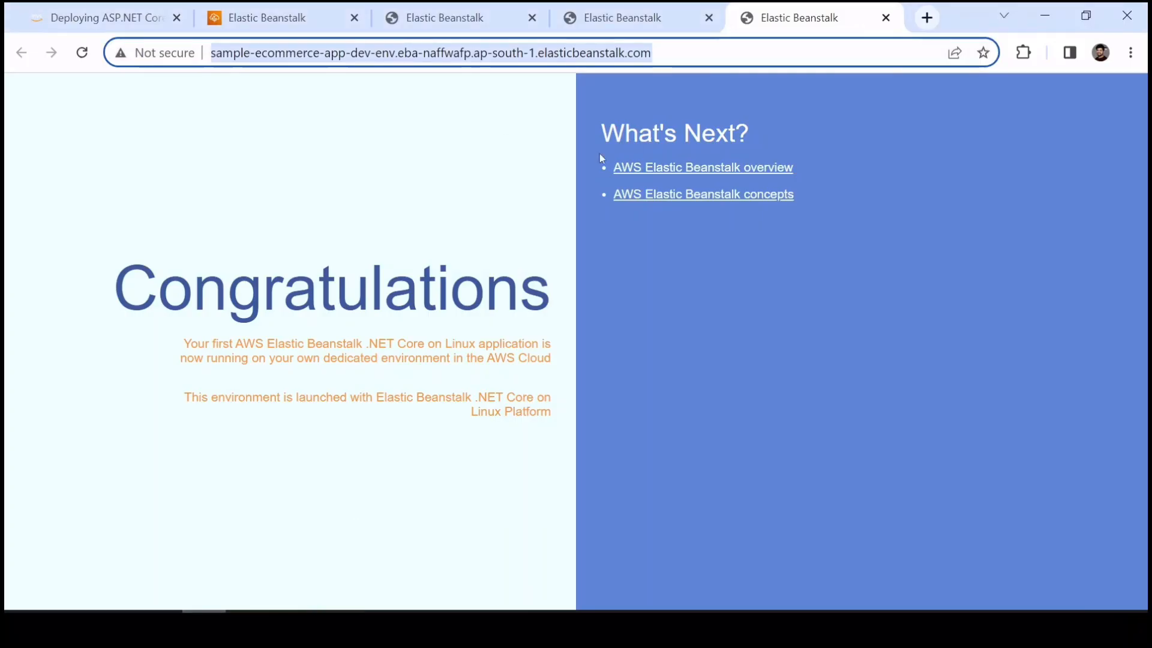
pyautogui.click(82, 54)
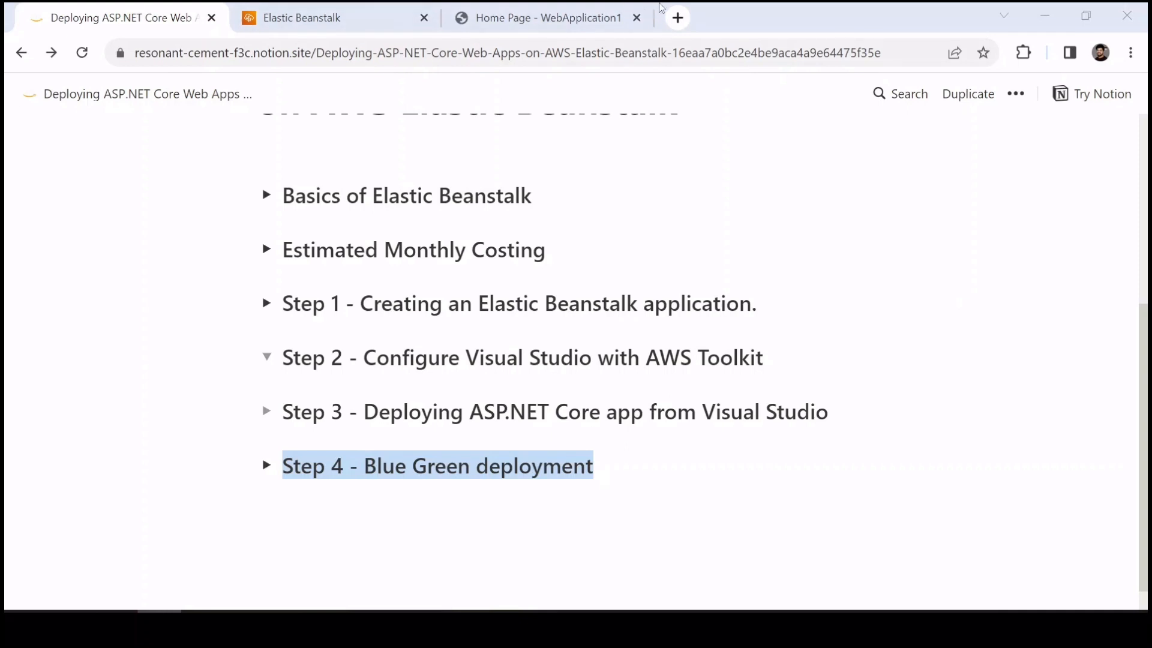
pyautogui.click(540, 18)
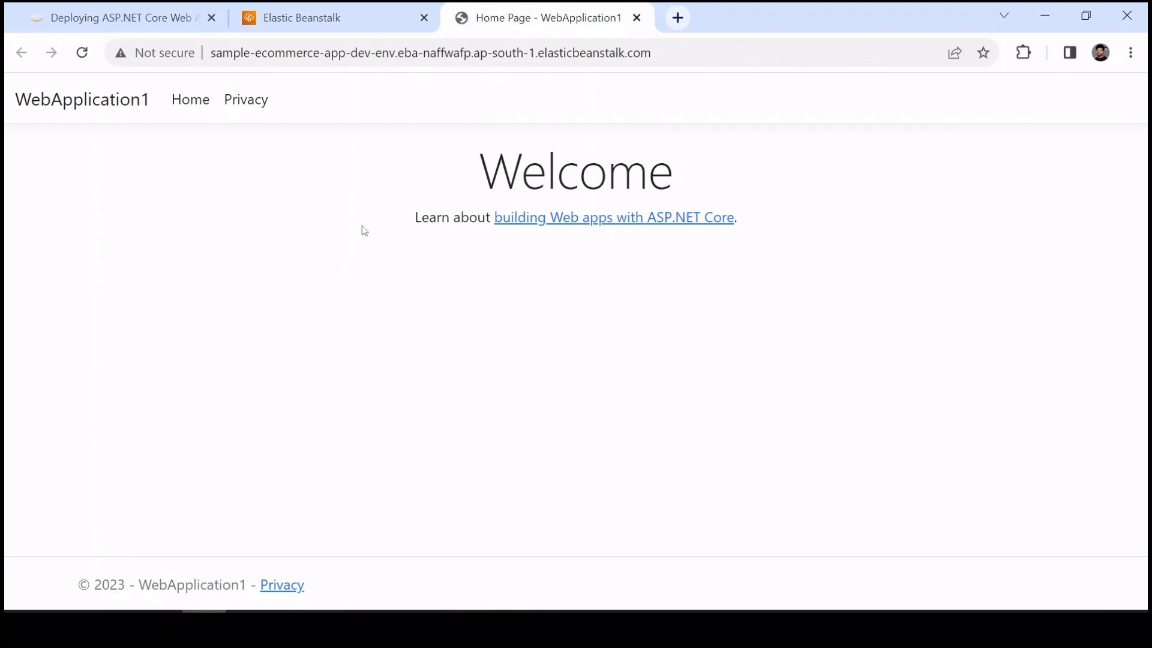
pyautogui.moveTo(351, 53); pyautogui.dragTo(398, 54)
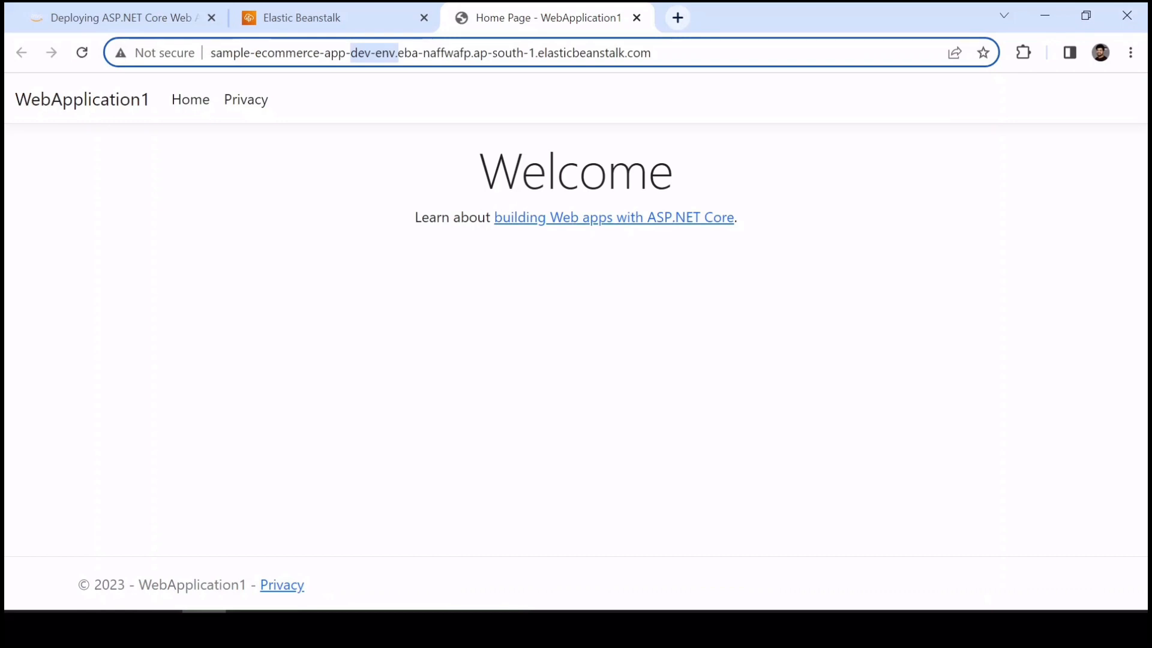
# Step: Open sample-ecommerce-app in the Elastic Beanstalk console and copy its environment name Sample-ecommerce-app-dev-env
pyautogui.hotkey('ctrl', 'shift', 'Tab')
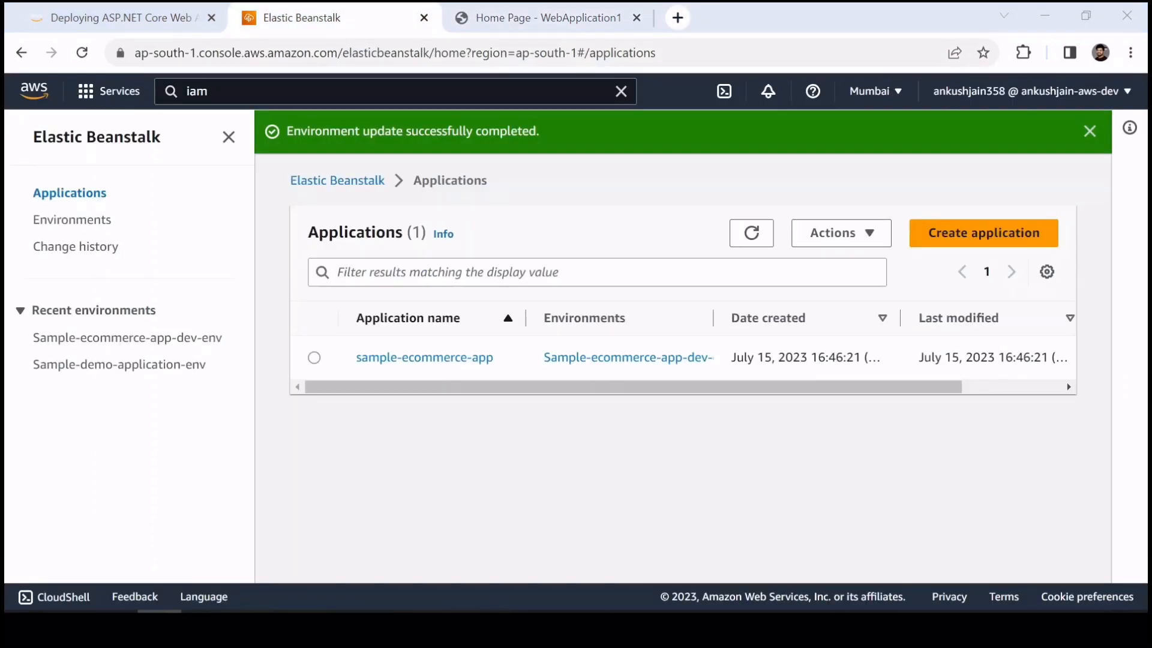
pyautogui.click(428, 361)
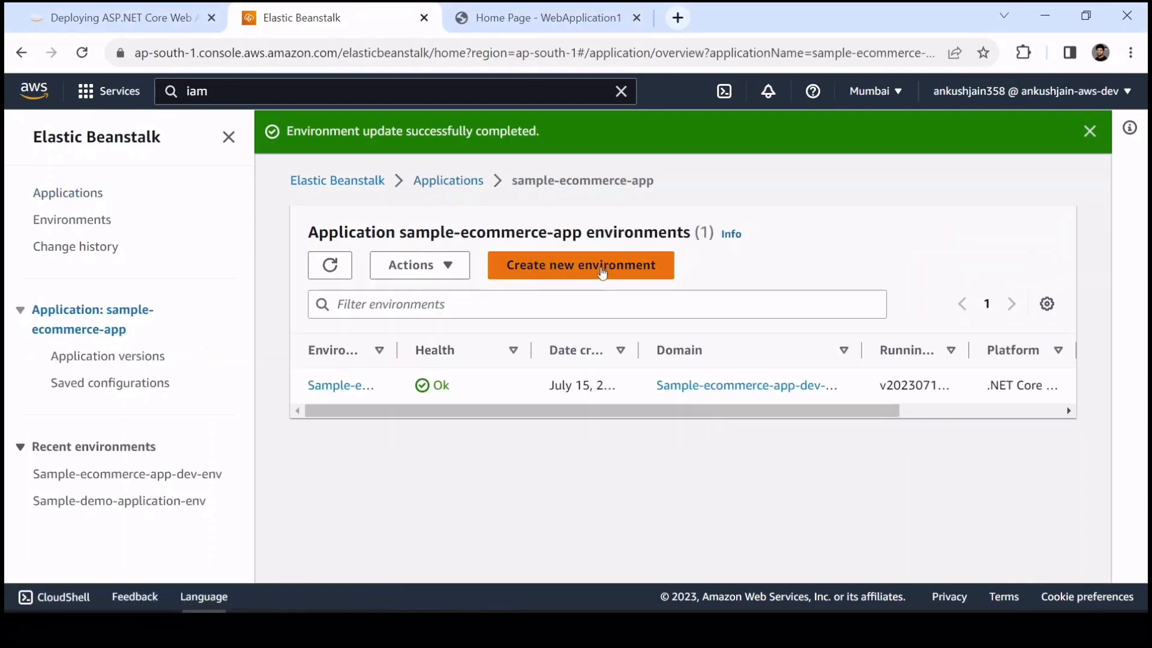
pyautogui.moveTo(398, 351); pyautogui.dragTo(692, 351)
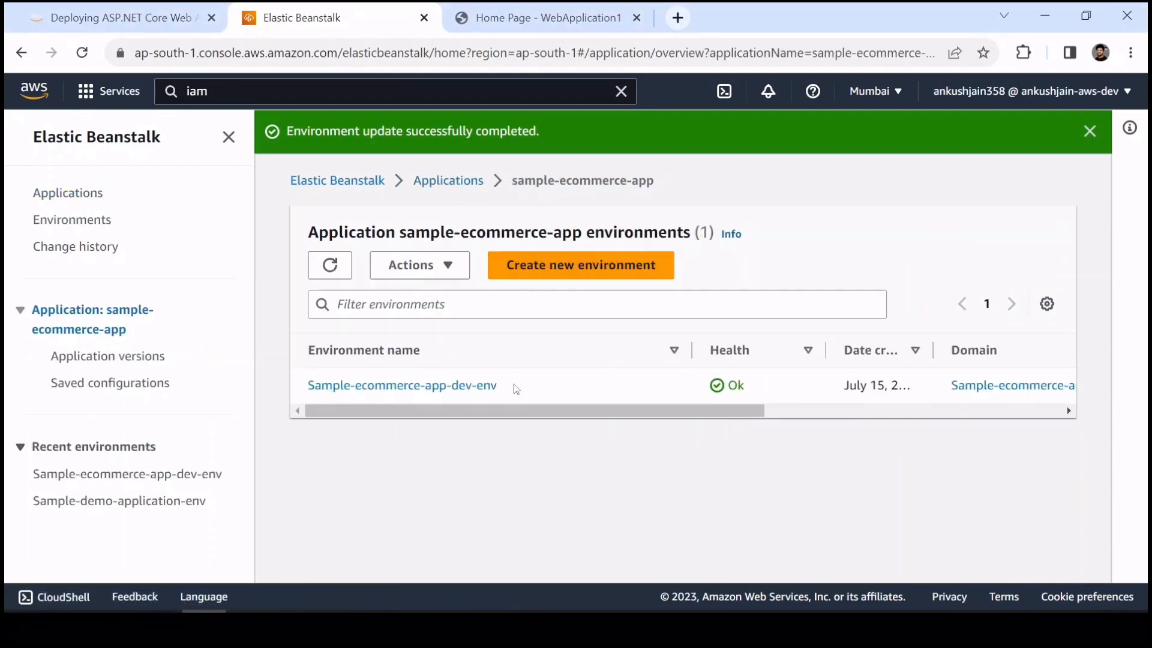
pyautogui.moveTo(514, 388); pyautogui.dragTo(309, 397)
pyautogui.hotkey('ctrl', 'c')
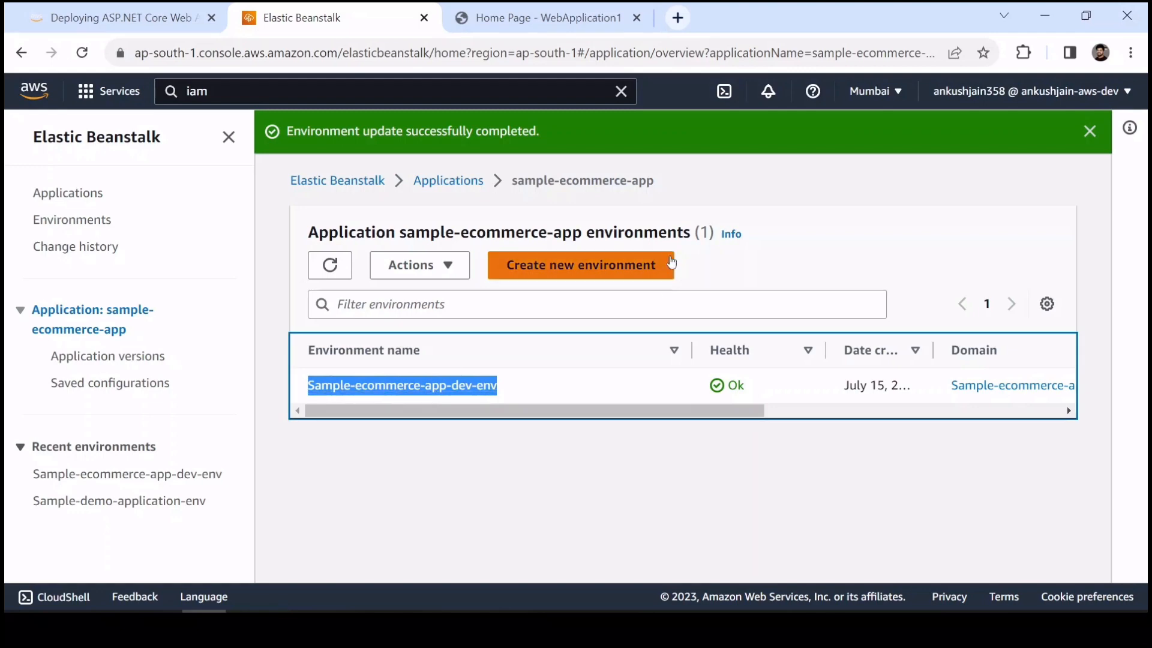
# Step: Start a new web server environment for sample-ecommerce-app and name it Sample-ecommerce-app-prod-env
pyautogui.click(624, 270)
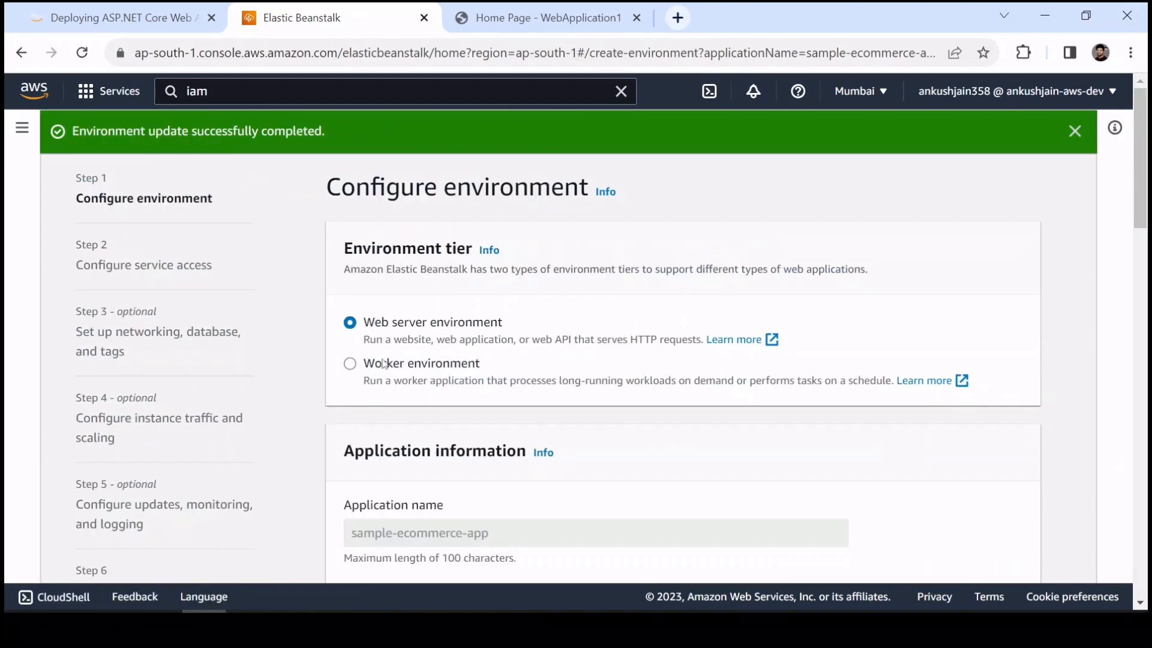
pyautogui.scroll(-3, 381, 360)
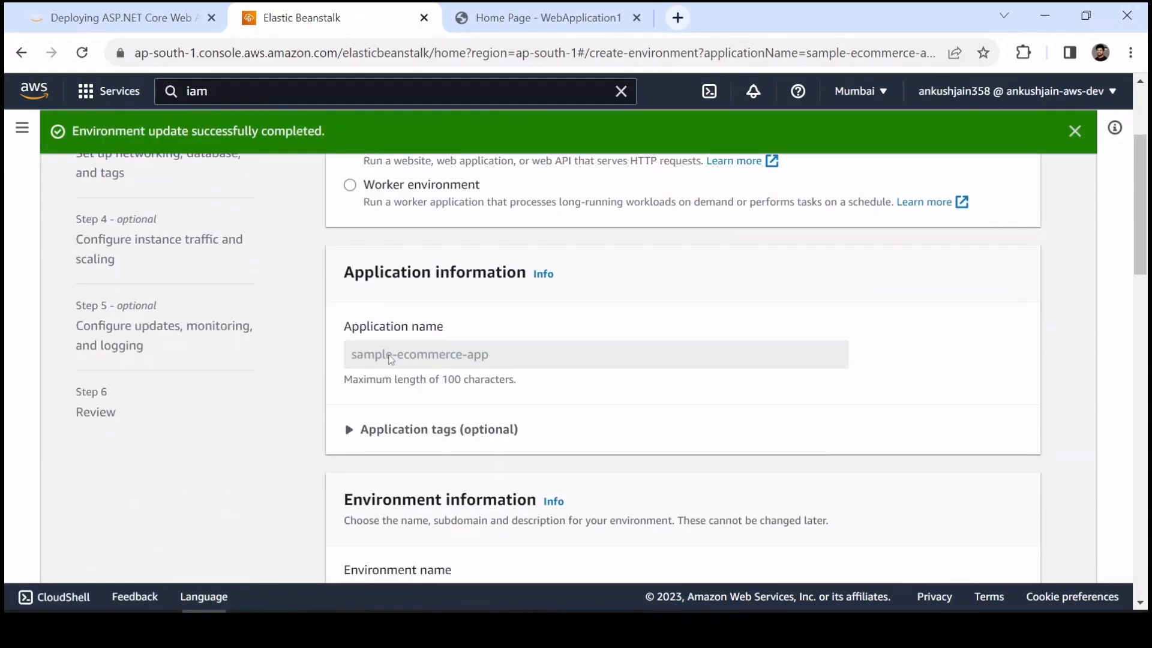
pyautogui.scroll(-3, 517, 294)
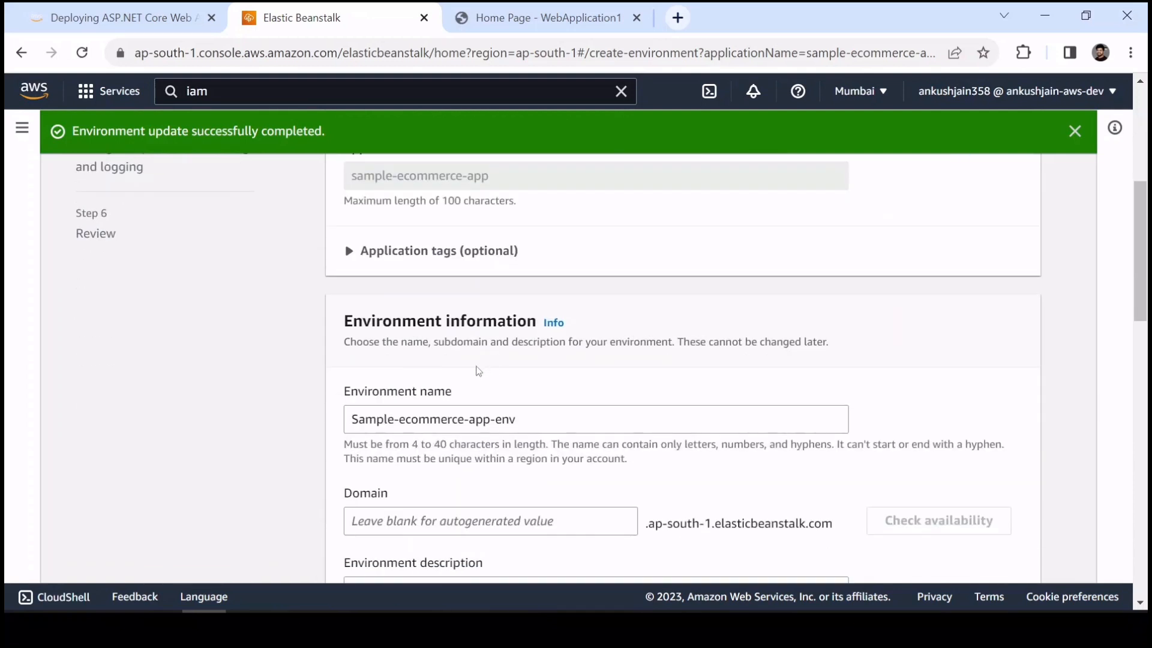
pyautogui.click(515, 420)
pyautogui.hotkey('ctrl', 'a')
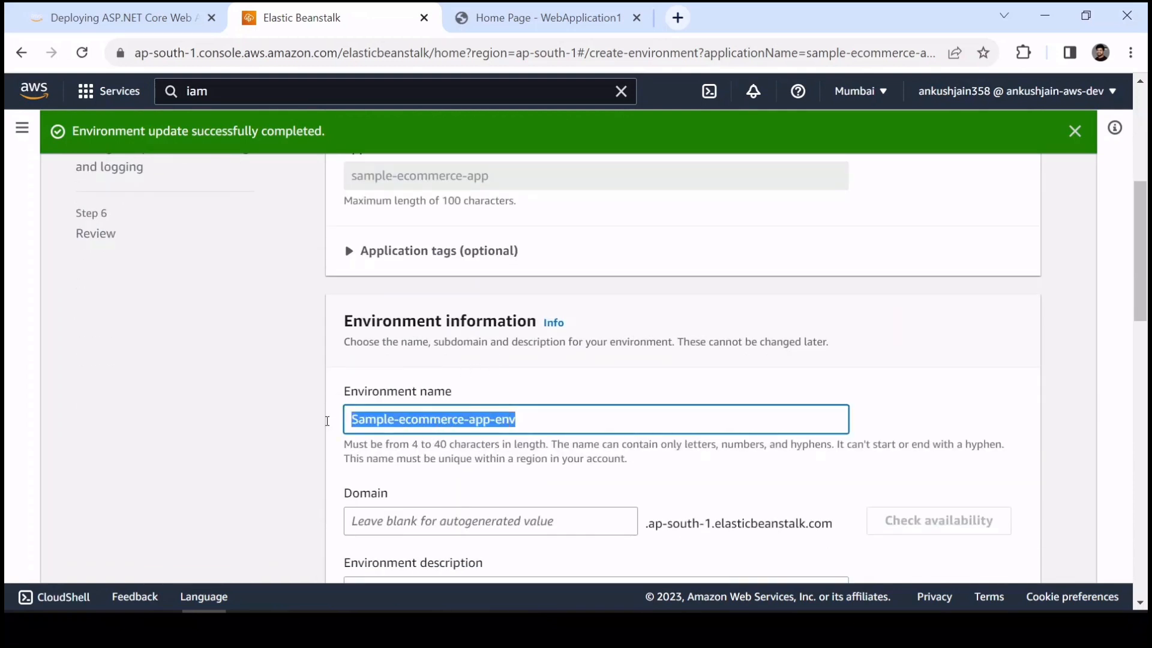
pyautogui.hotkey('ctrl', 'v')
pyautogui.doubleClick(502, 420)
pyautogui.write('prod')
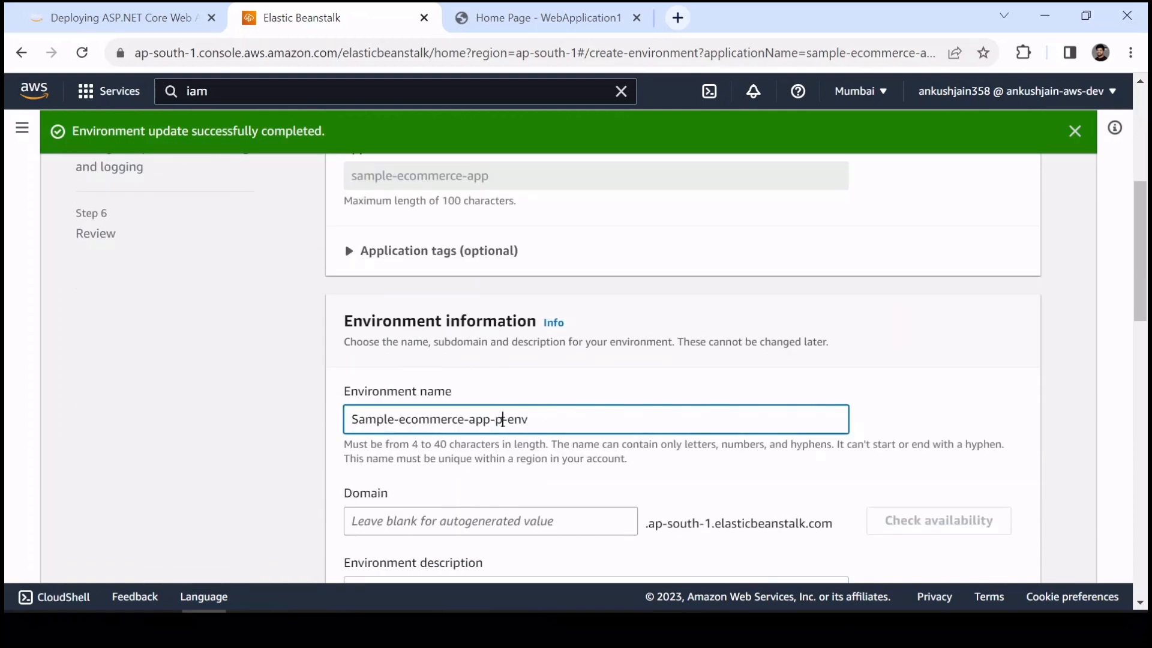
# Step: Choose the .NET Core on Linux platform, keep the sample application and the free-tier single instance preset, and continue to service access
pyautogui.scroll(-10, 552, 431)
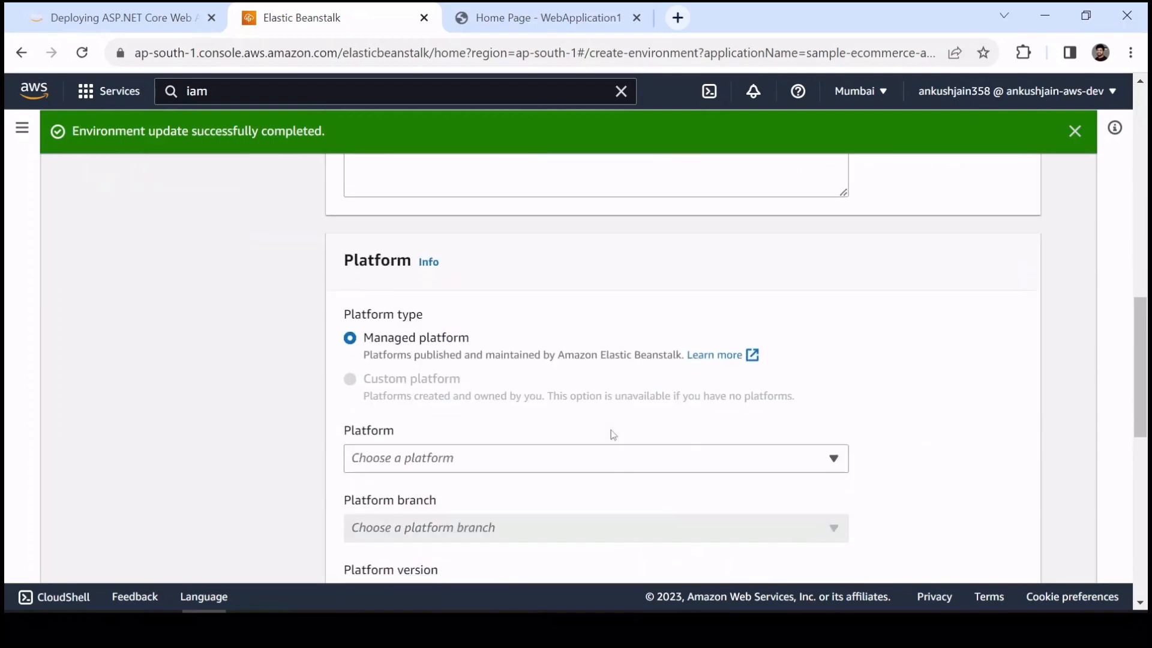
pyautogui.click(442, 287)
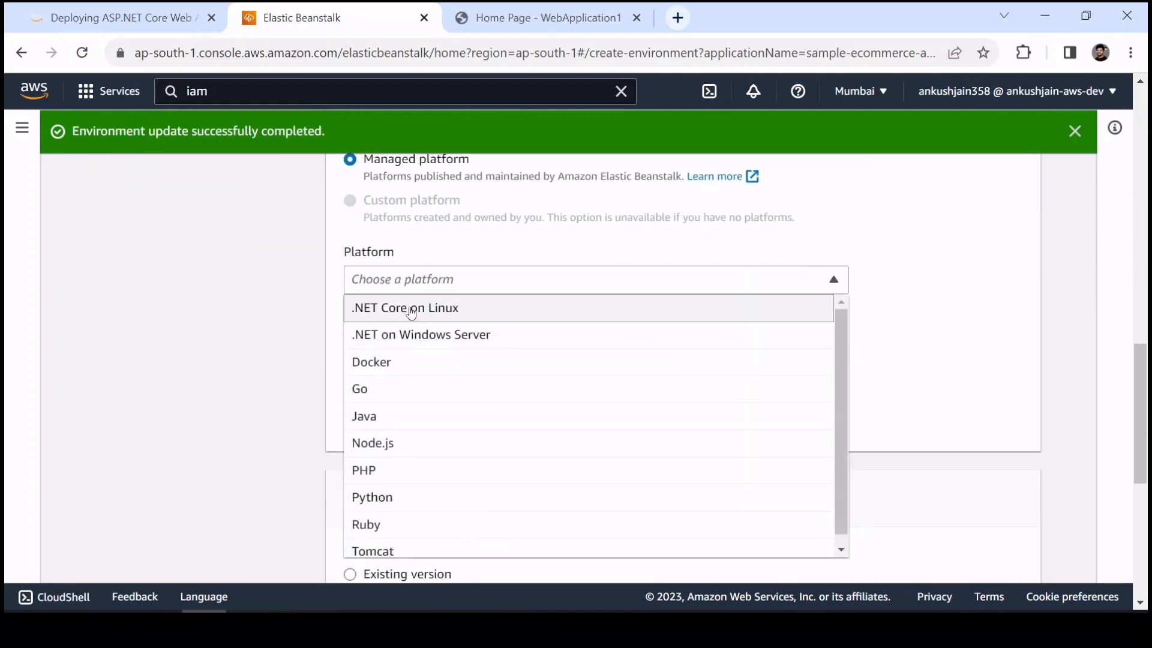
pyautogui.click(390, 310)
pyautogui.scroll(-3, 395, 432)
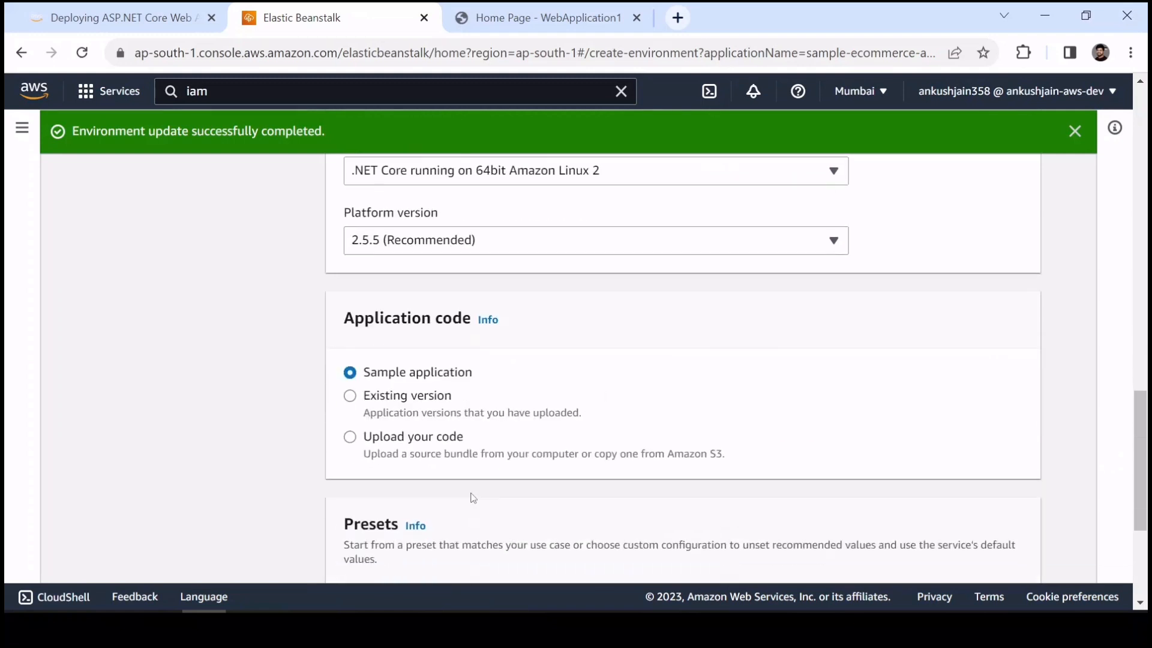
pyautogui.scroll(-2, 507, 394)
pyautogui.scroll(-3, 450, 425)
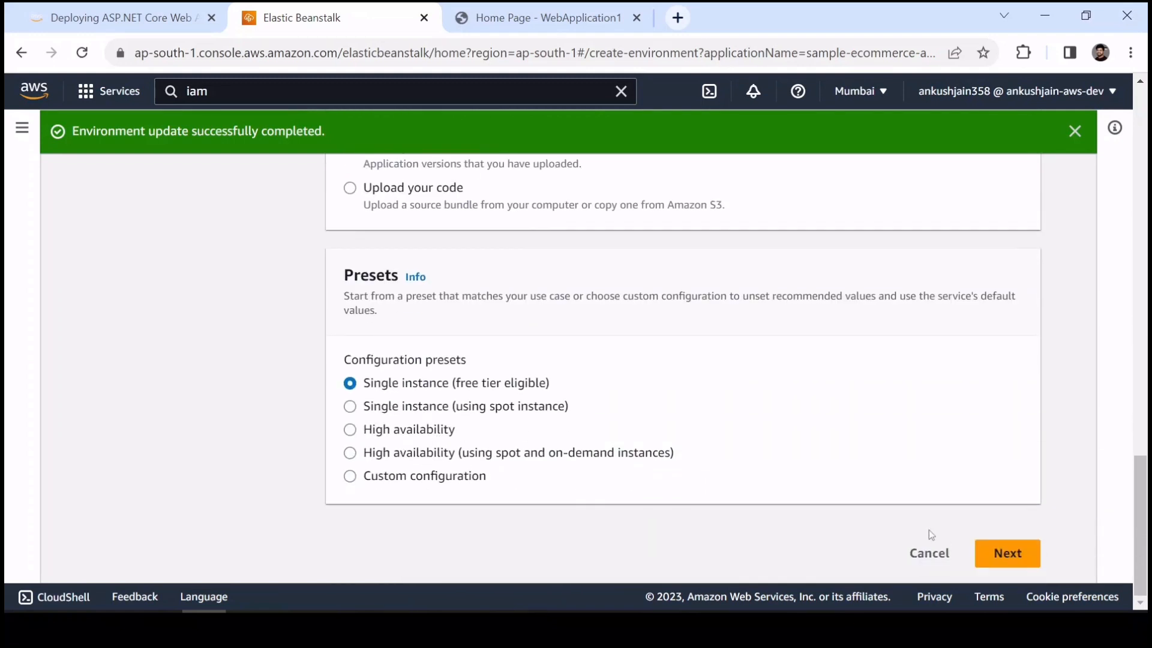
pyautogui.click(1011, 552)
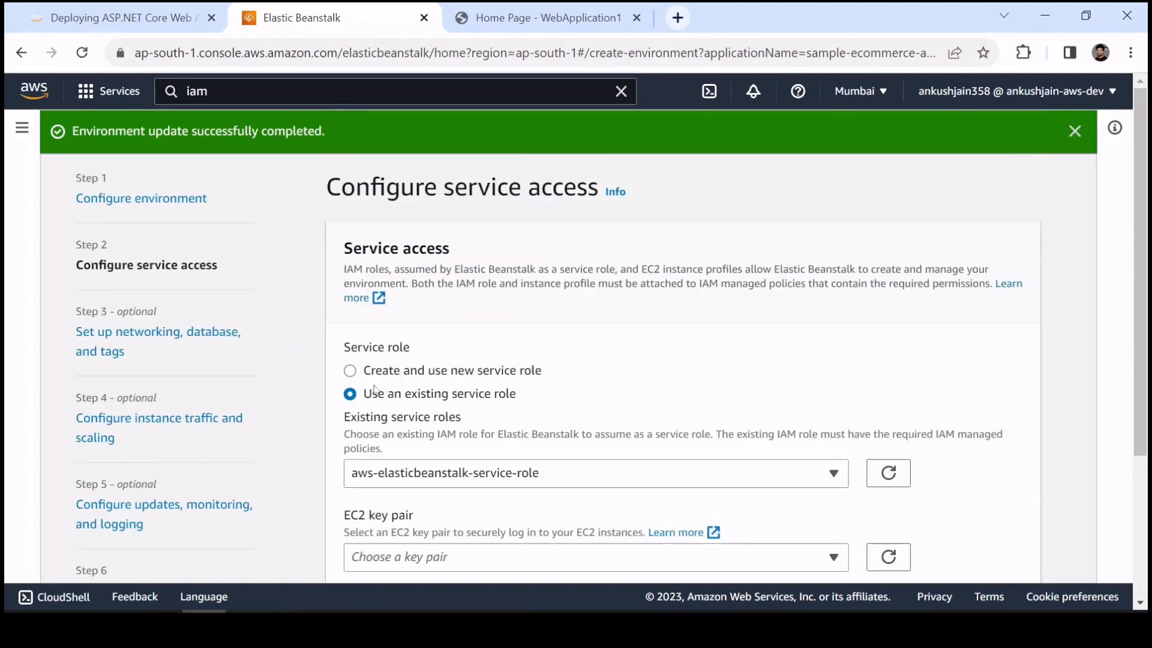
# Step: Keep the existing service role aws-elasticbeanstalk-service-role, set the EC2 instance profile to beanstalk-iam-role, and continue to networking
pyautogui.scroll(-3, 644, 470)
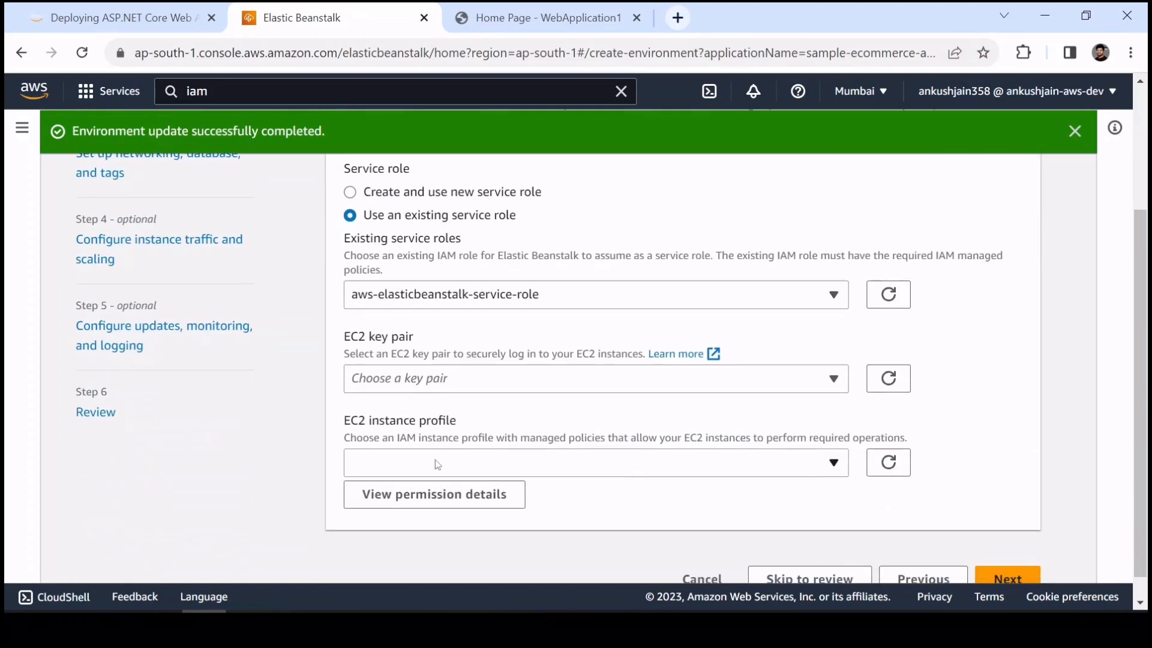
pyautogui.click(625, 470)
pyautogui.click(444, 519)
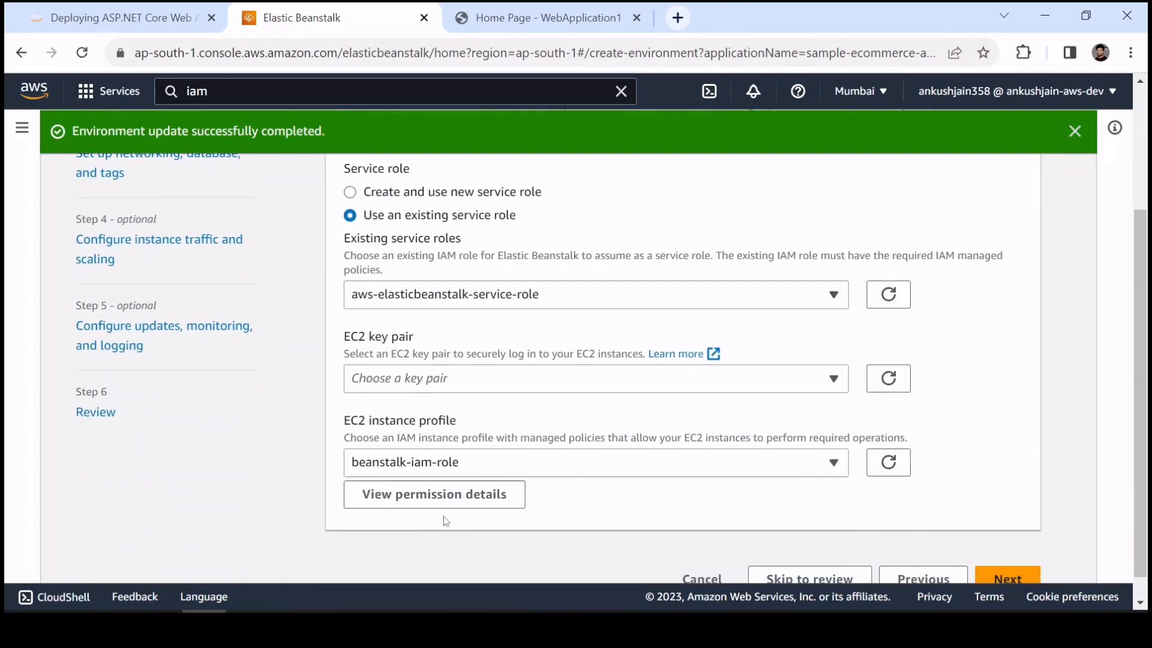
pyautogui.scroll(-1, 612, 501)
pyautogui.click(1008, 553)
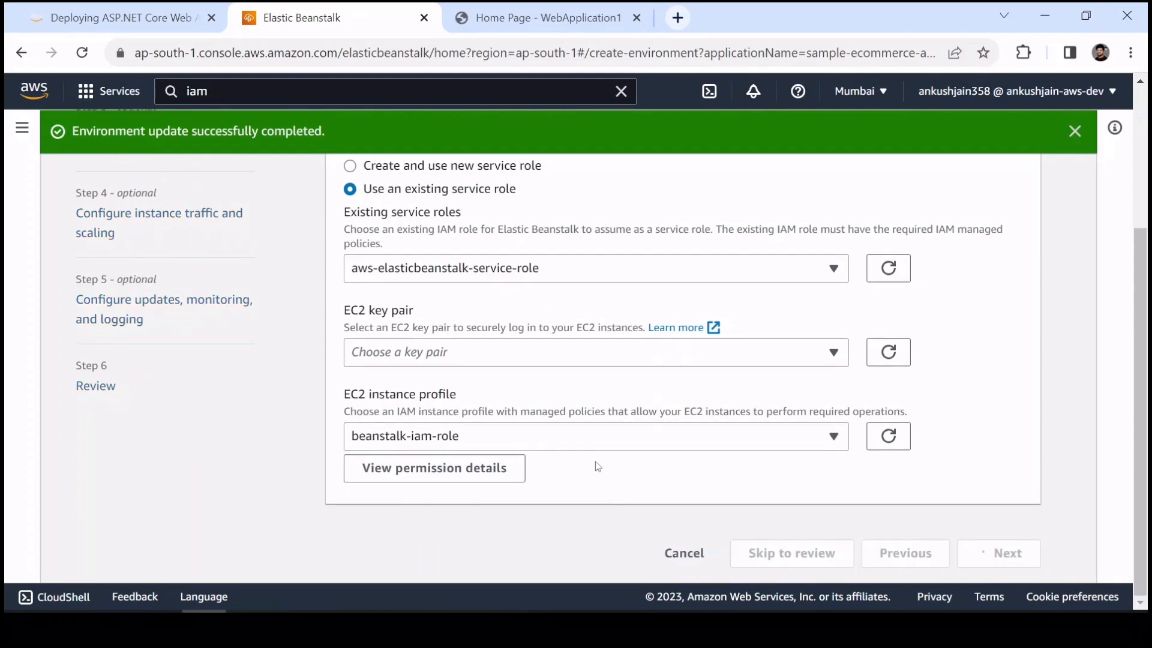
# Step: Select the 172.31.0.0/16 VPC, activate the public IP address, and select all instance subnets for the environment
pyautogui.click(621, 365)
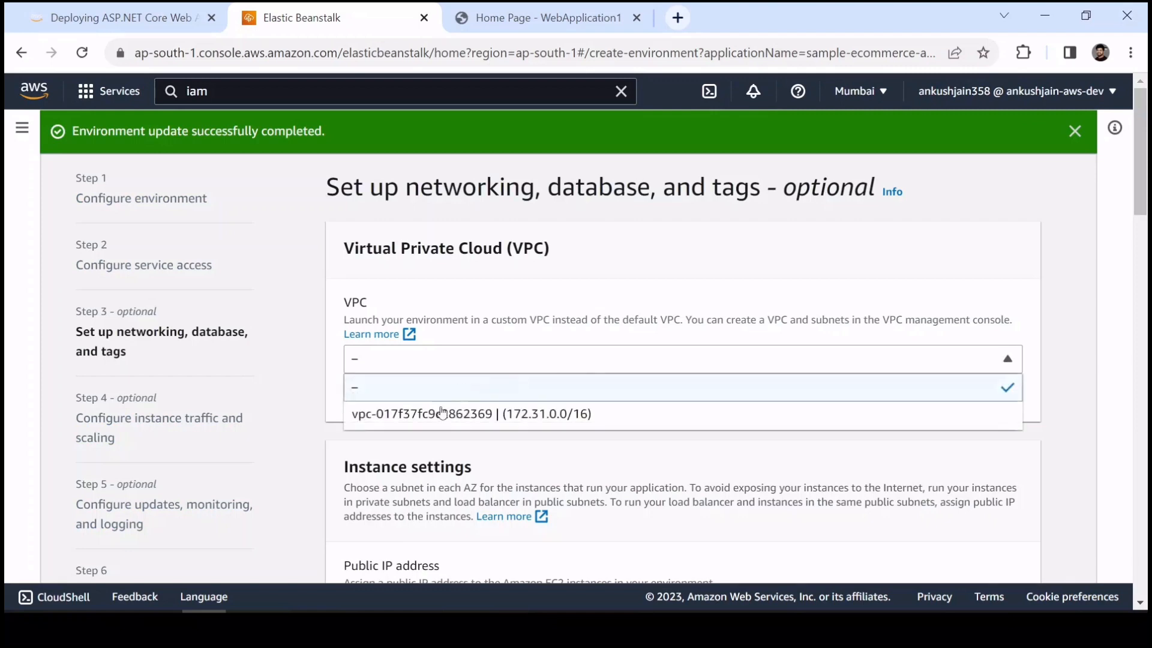
pyautogui.click(535, 425)
pyautogui.scroll(-4, 550, 417)
pyautogui.scroll(3, 550, 416)
pyautogui.scroll(-7, 550, 417)
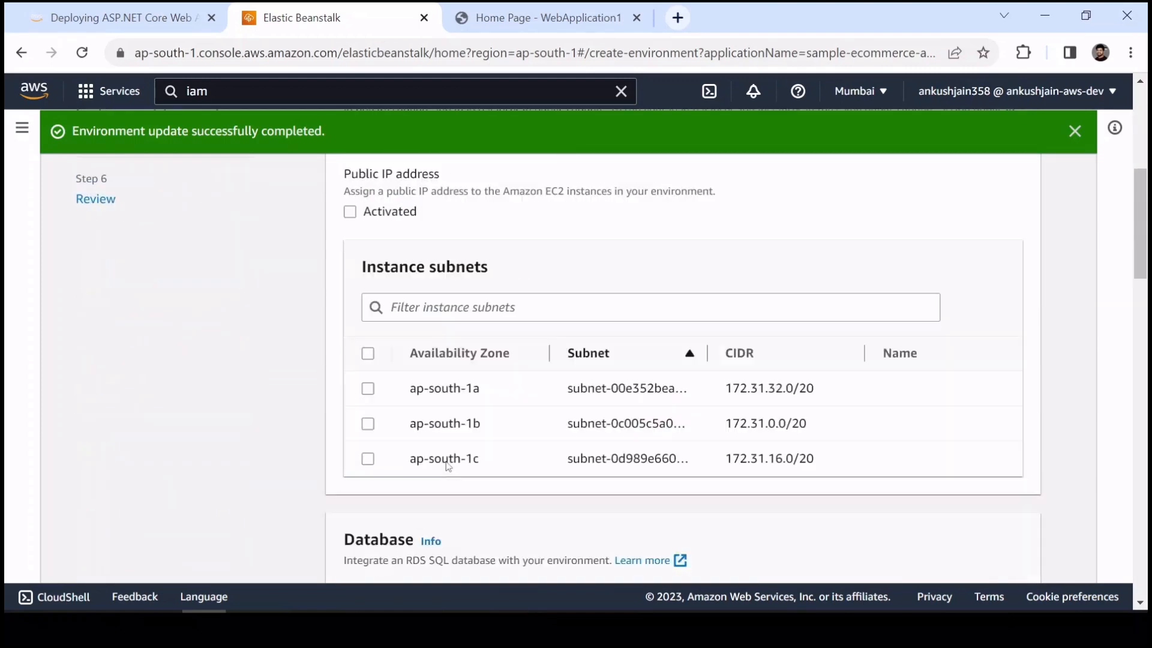
pyautogui.scroll(3, 360, 288)
pyautogui.click(353, 251)
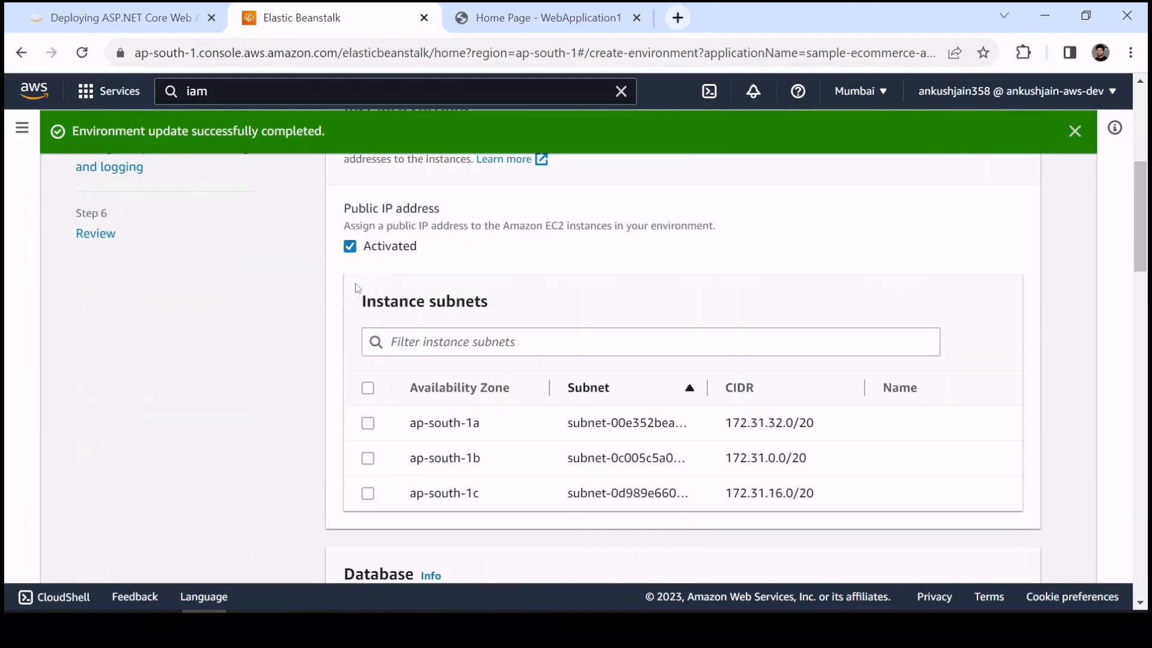
pyautogui.click(368, 390)
# Step: Leave the database disabled and tags empty, skip to the review of the production environment, and submit it for creation
pyautogui.scroll(-5, 514, 449)
pyautogui.scroll(1, 548, 463)
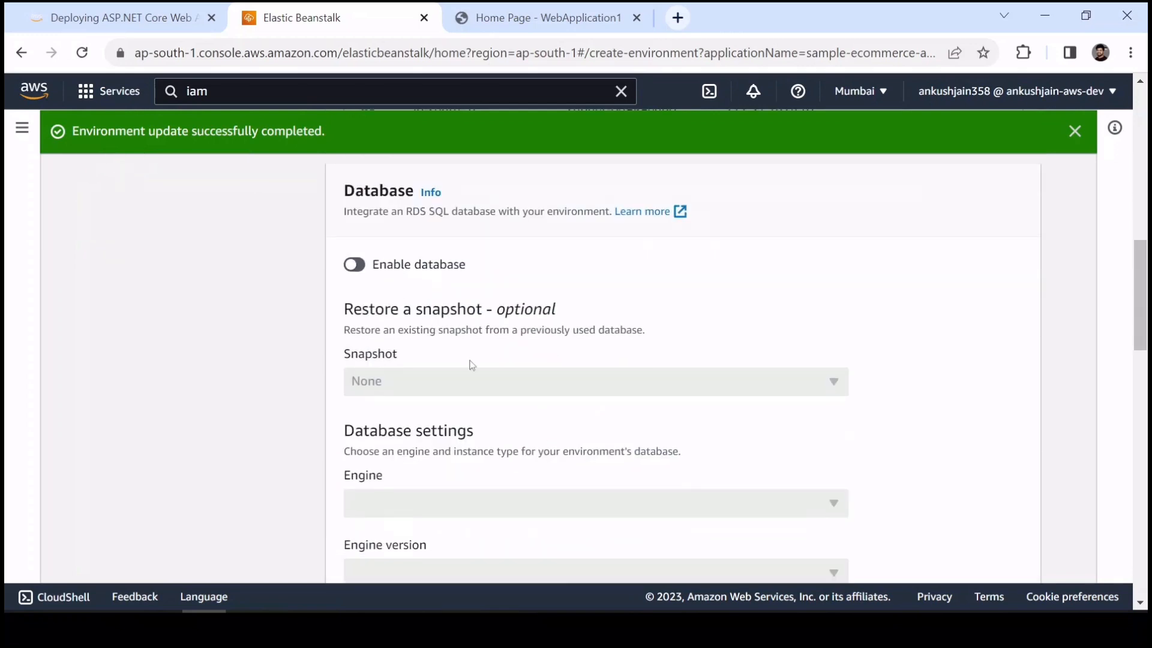
pyautogui.scroll(-10, 471, 362)
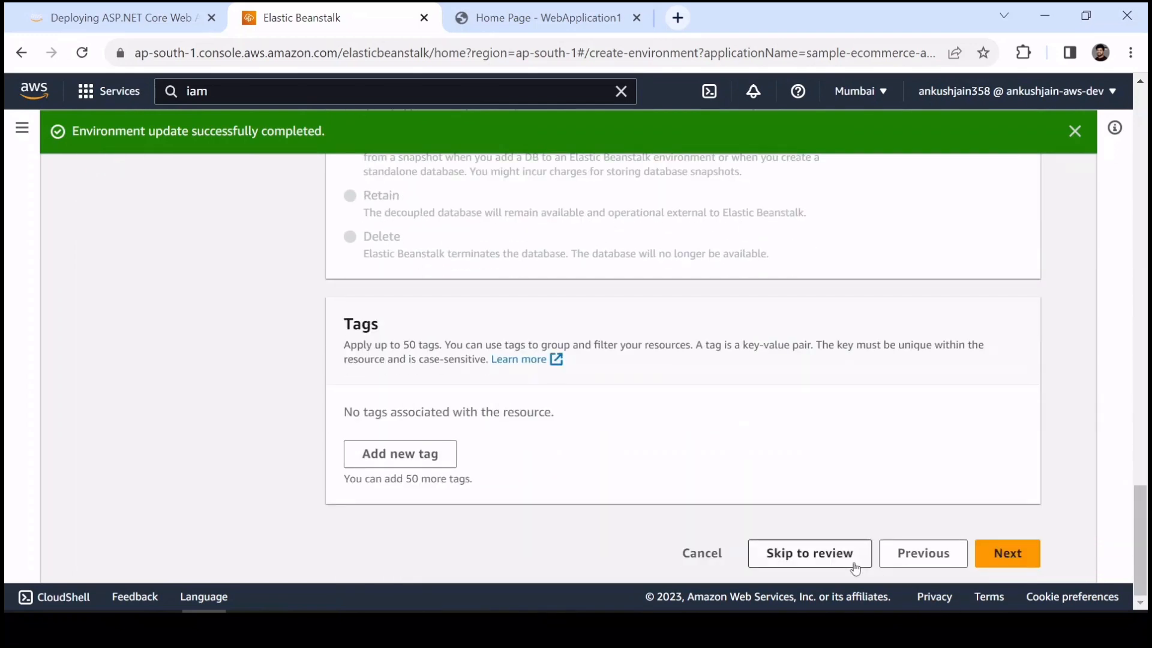
pyautogui.click(828, 557)
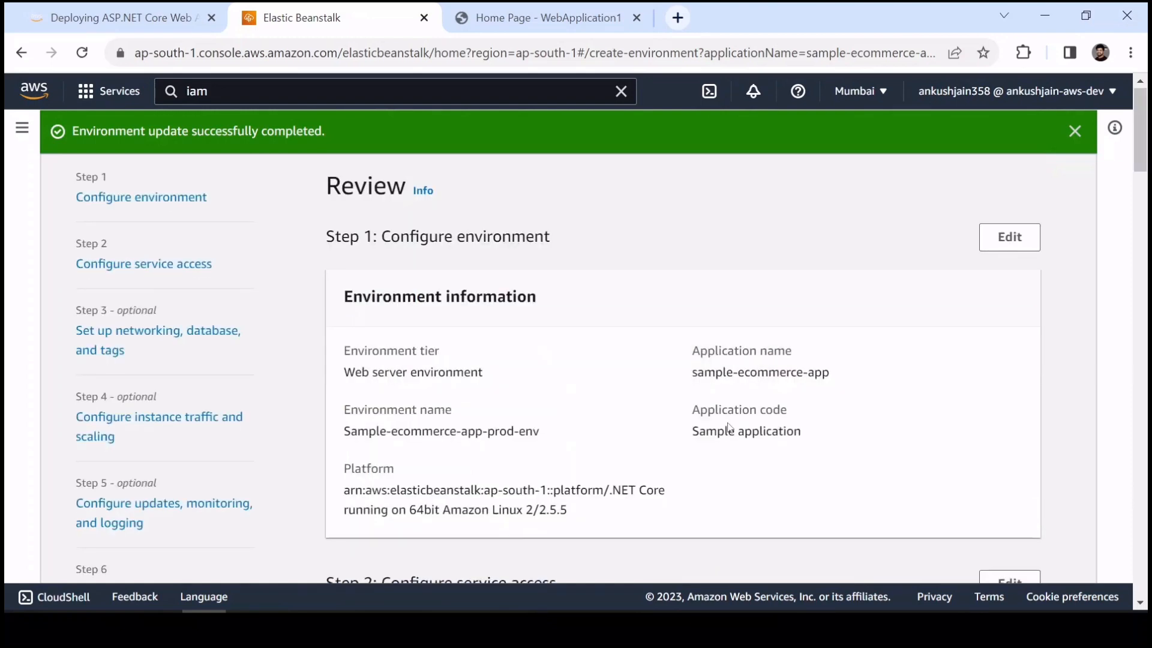
pyautogui.scroll(-15, 731, 432)
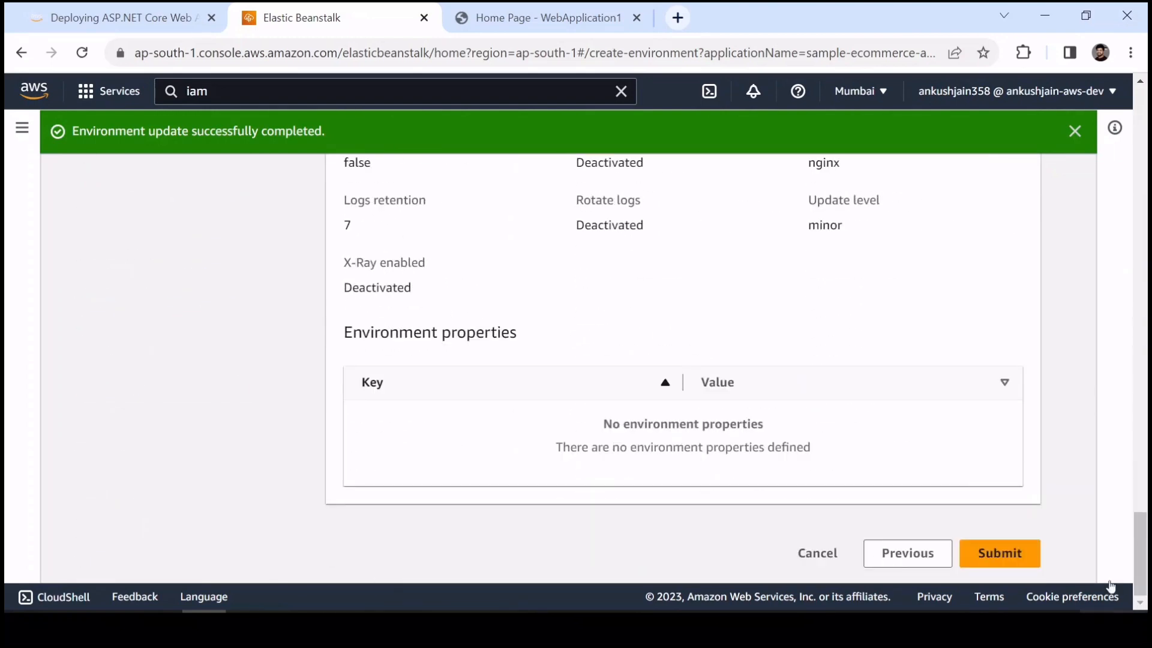
pyautogui.click(1019, 558)
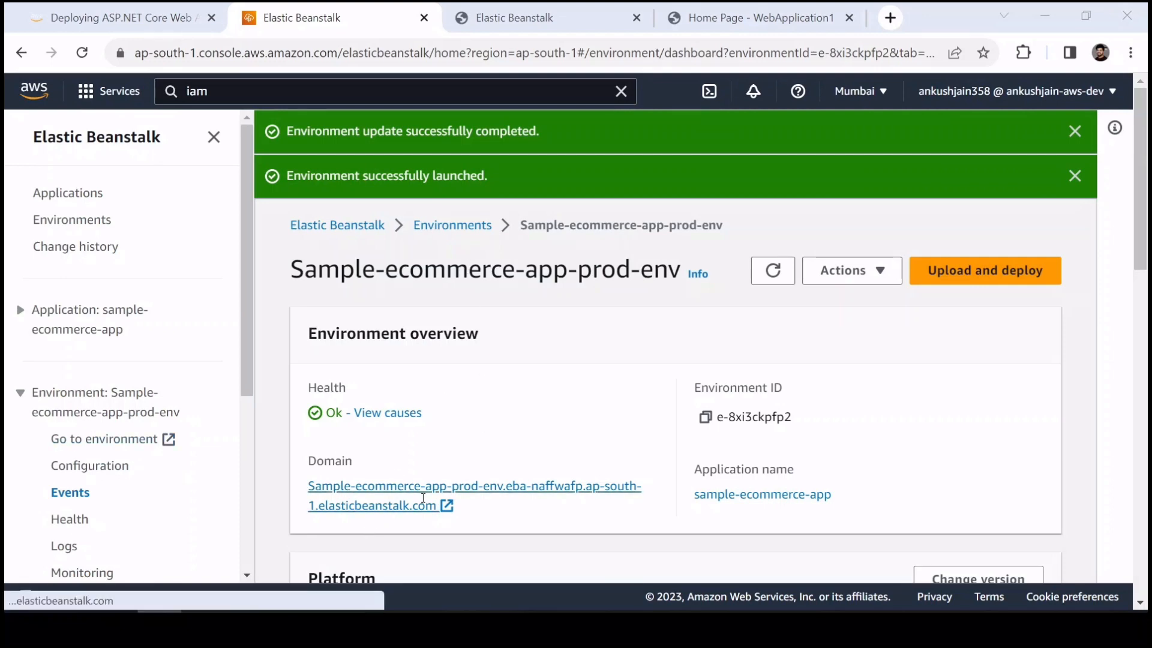
# Step: Open the Sample-ecommerce-app-prod-env domain in a new tab and compare its page with the dev environment's site
pyautogui.click(637, 17)
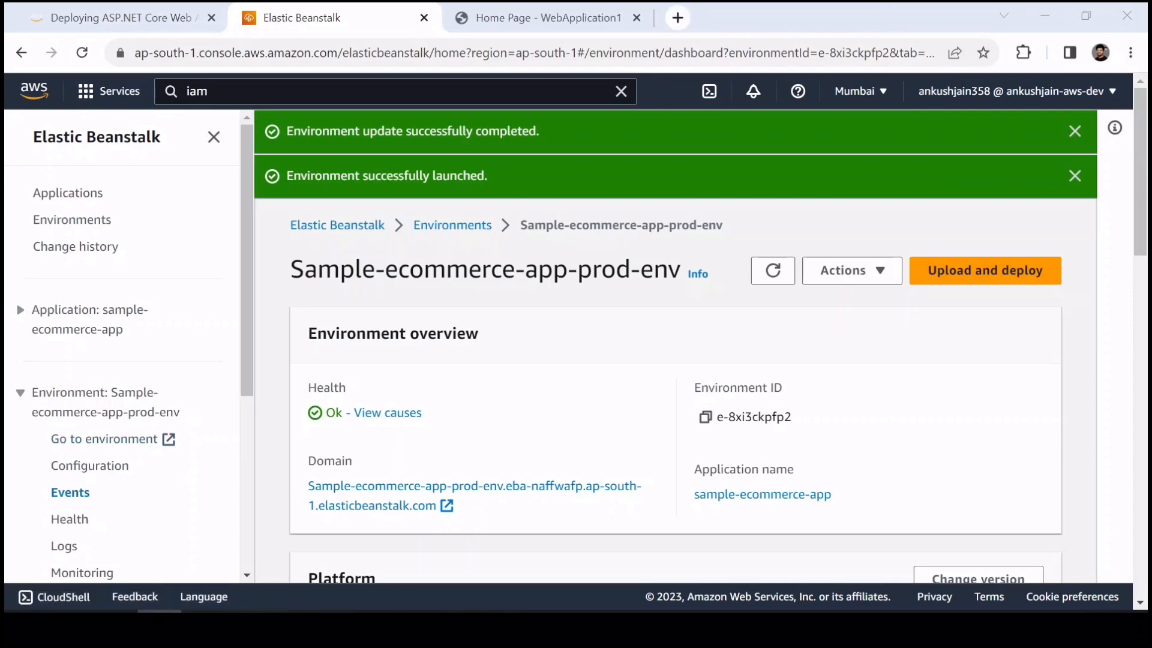
pyautogui.click(412, 498)
pyautogui.click(504, 24)
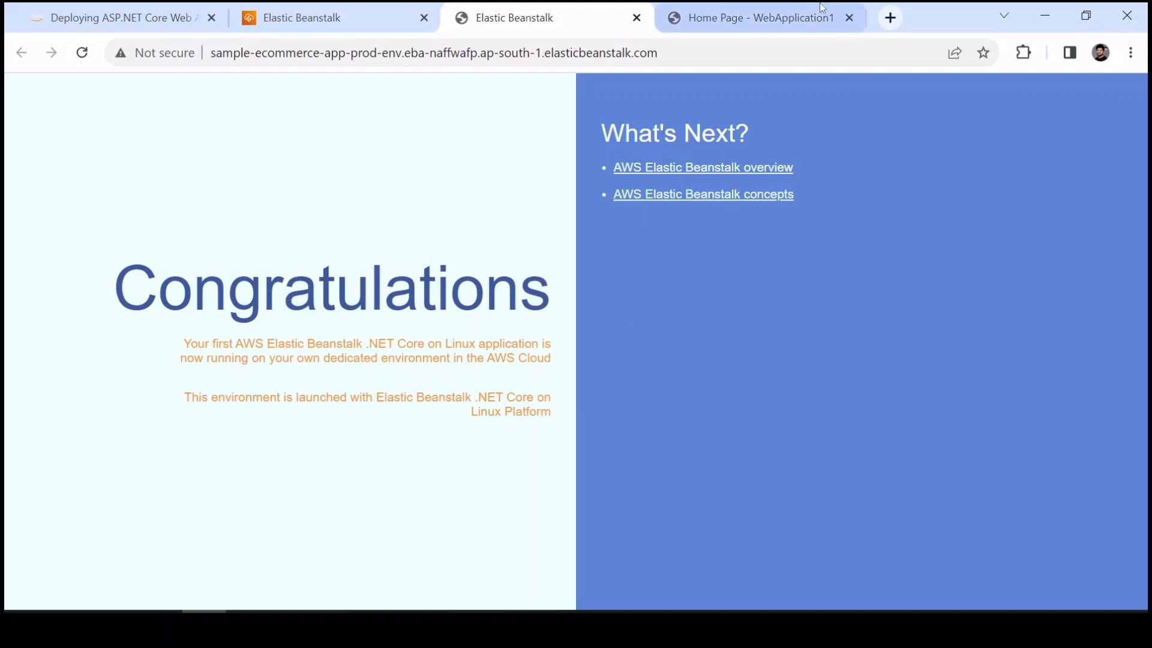
pyautogui.click(750, 18)
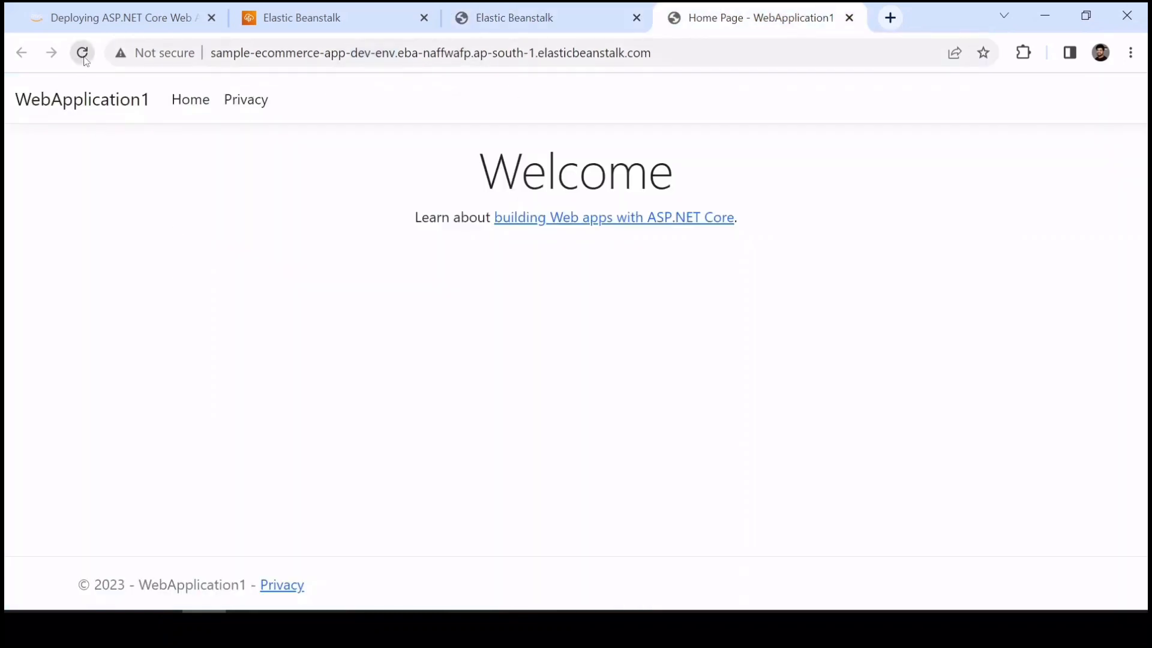
pyautogui.click(624, 13)
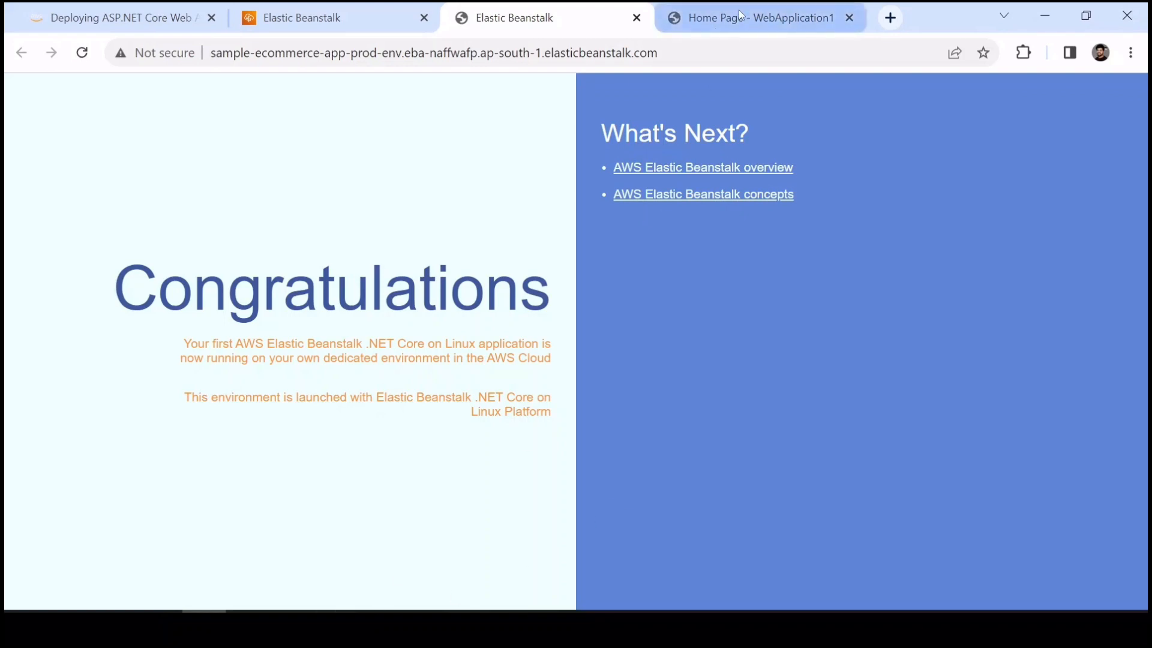
# Step: Check the dev environment's status and events in Visual Studio, and return to its deployed site in Chrome
pyautogui.moveTo(339, 624)
pyautogui.click(339, 558)
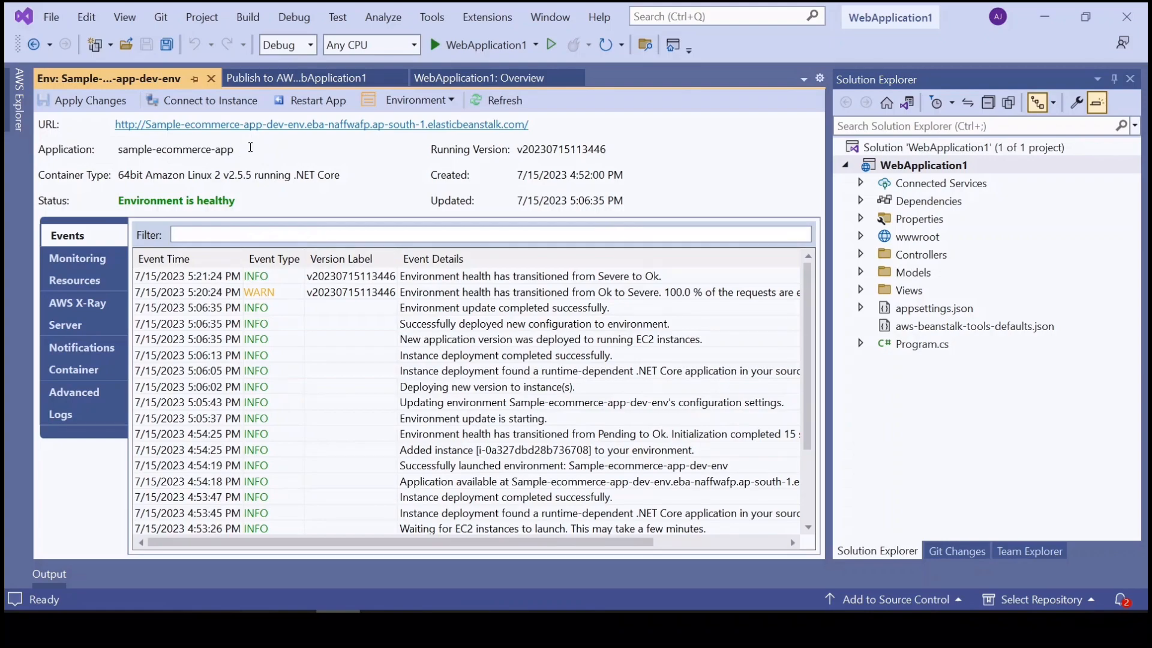
pyautogui.click(294, 627)
pyautogui.click(780, 15)
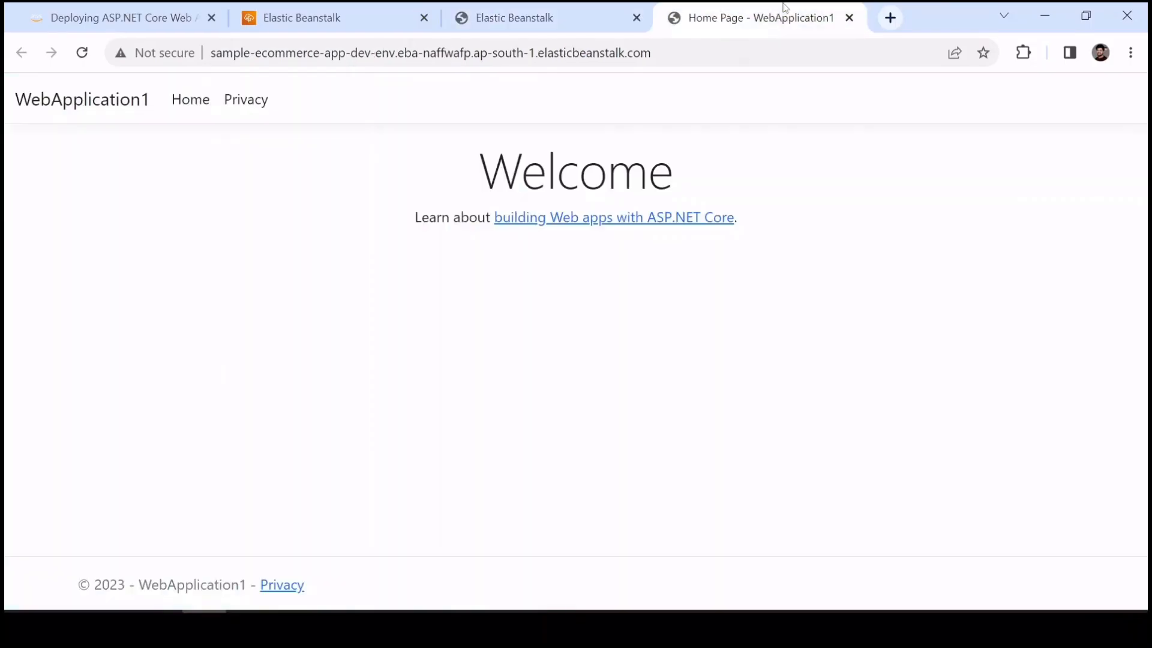
# Step: Reload the dev environment's site and compare its page and address with the production environment's site
pyautogui.click(83, 52)
pyautogui.click(539, 18)
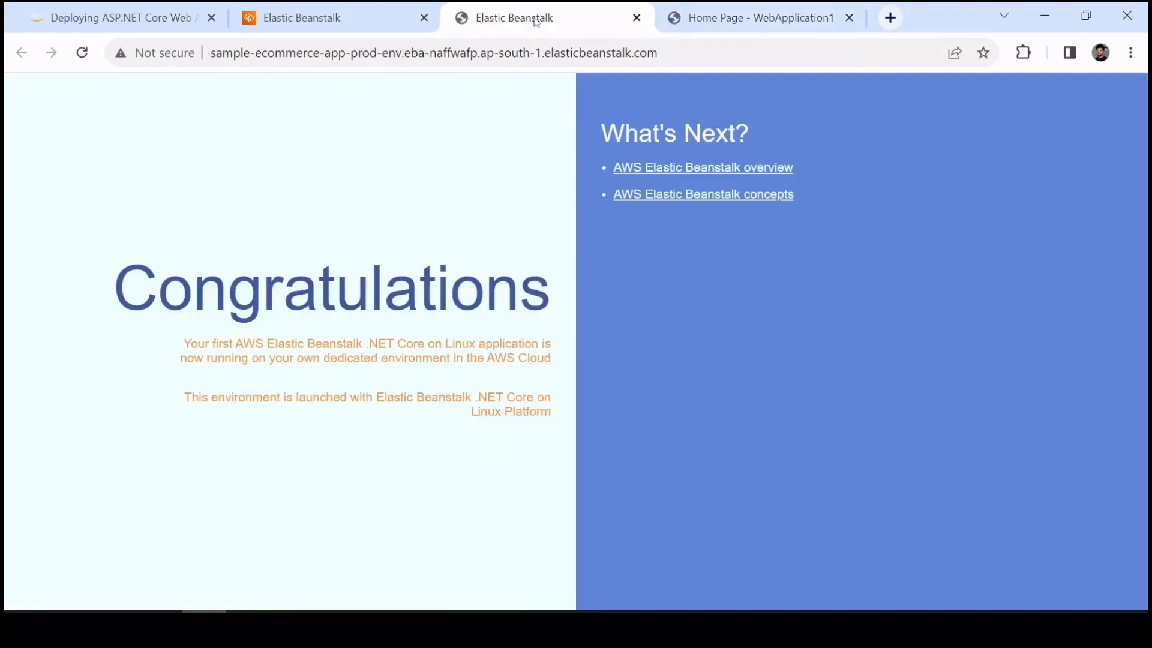
pyautogui.click(532, 60)
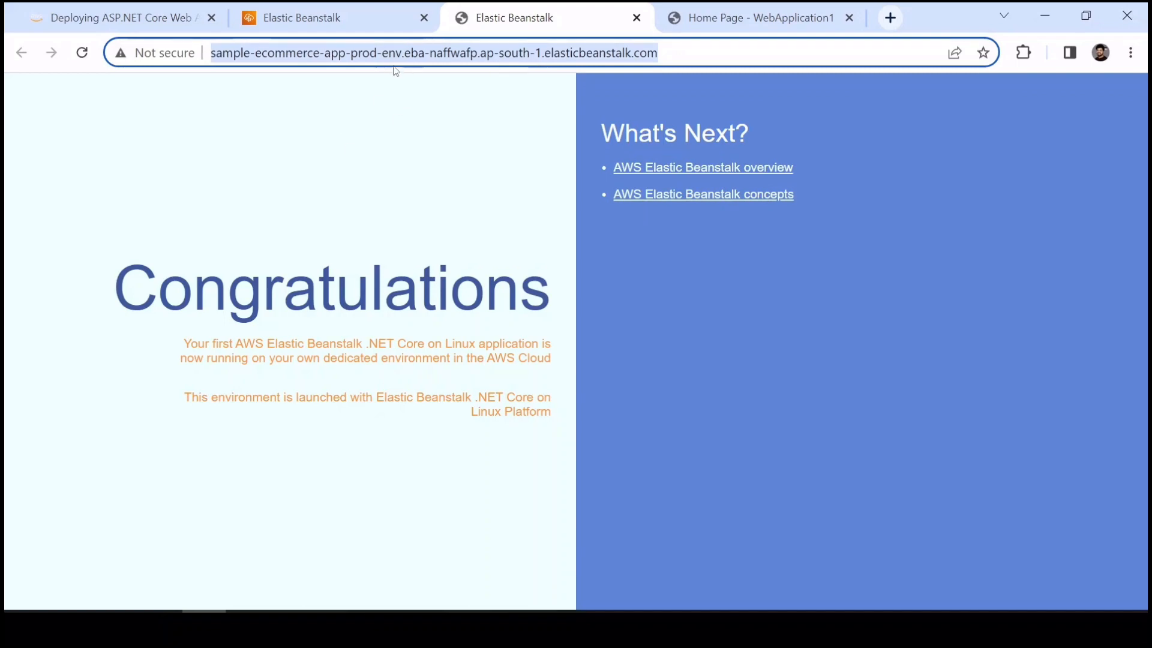
pyautogui.click(726, 21)
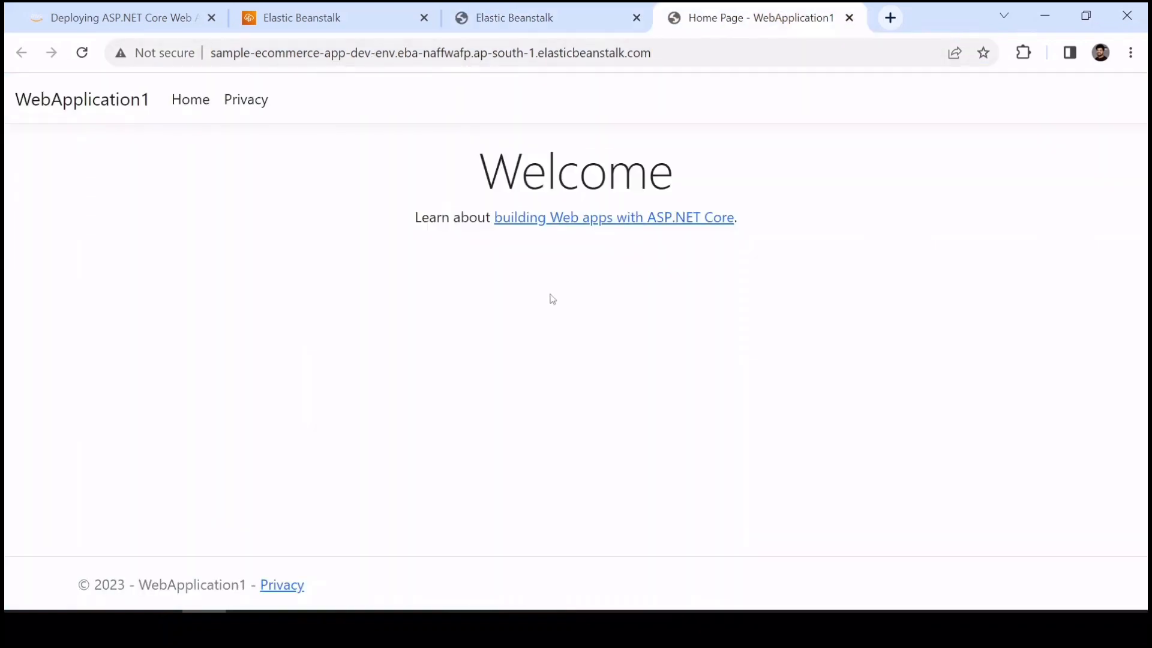
pyautogui.click(565, 13)
# Step: Open the environment domain swap form for Sample-ecommerce-app-prod-env in the Elastic Beanstalk console
pyautogui.click(298, 24)
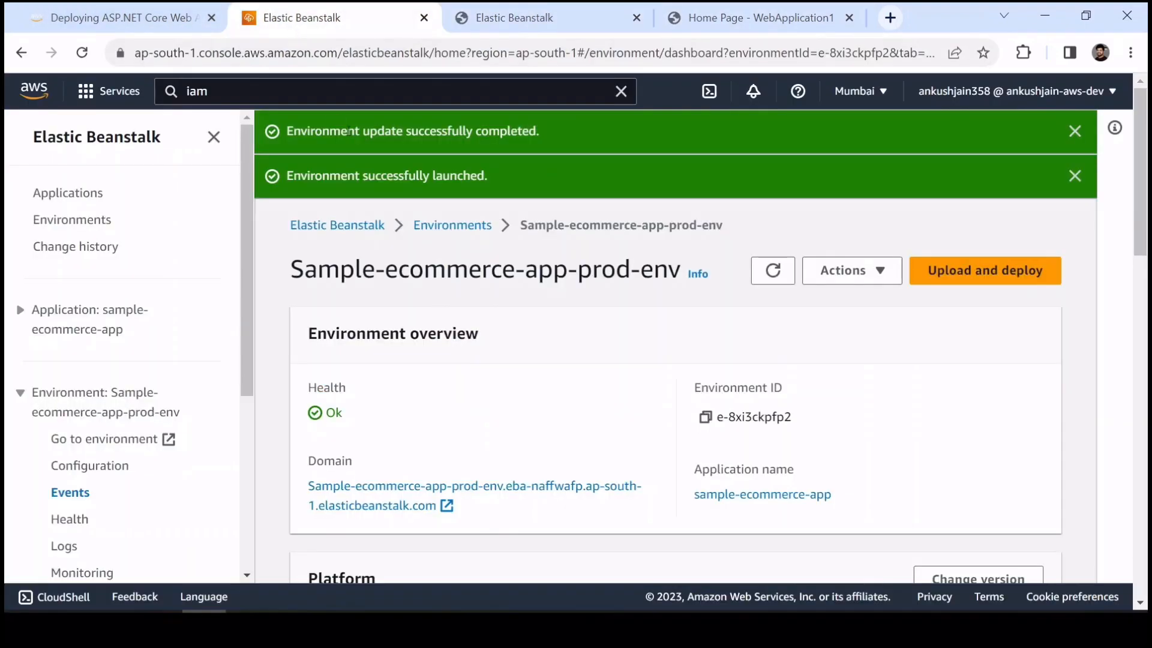
pyautogui.click(852, 270)
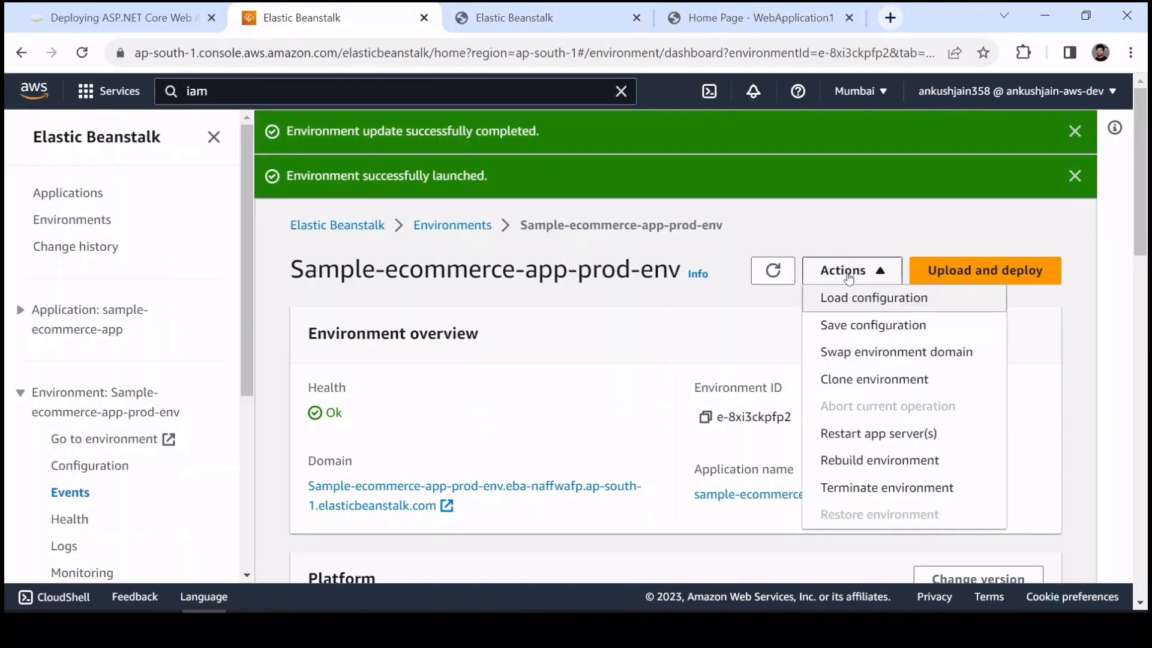
pyautogui.click(461, 229)
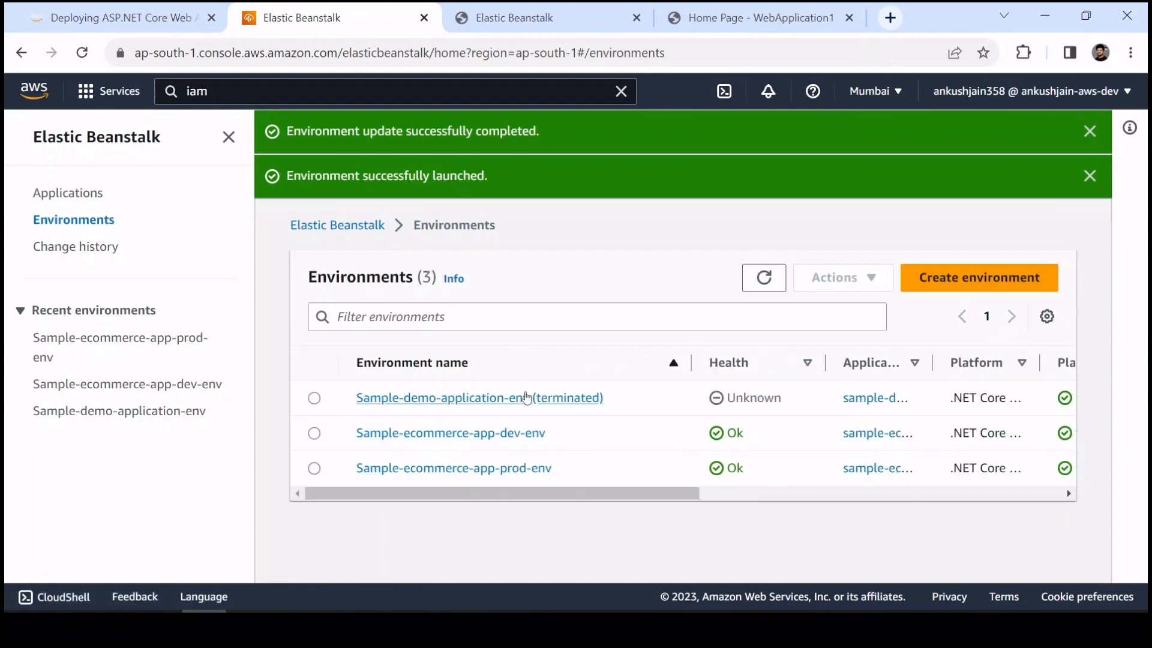
pyautogui.click(479, 470)
pyautogui.click(840, 277)
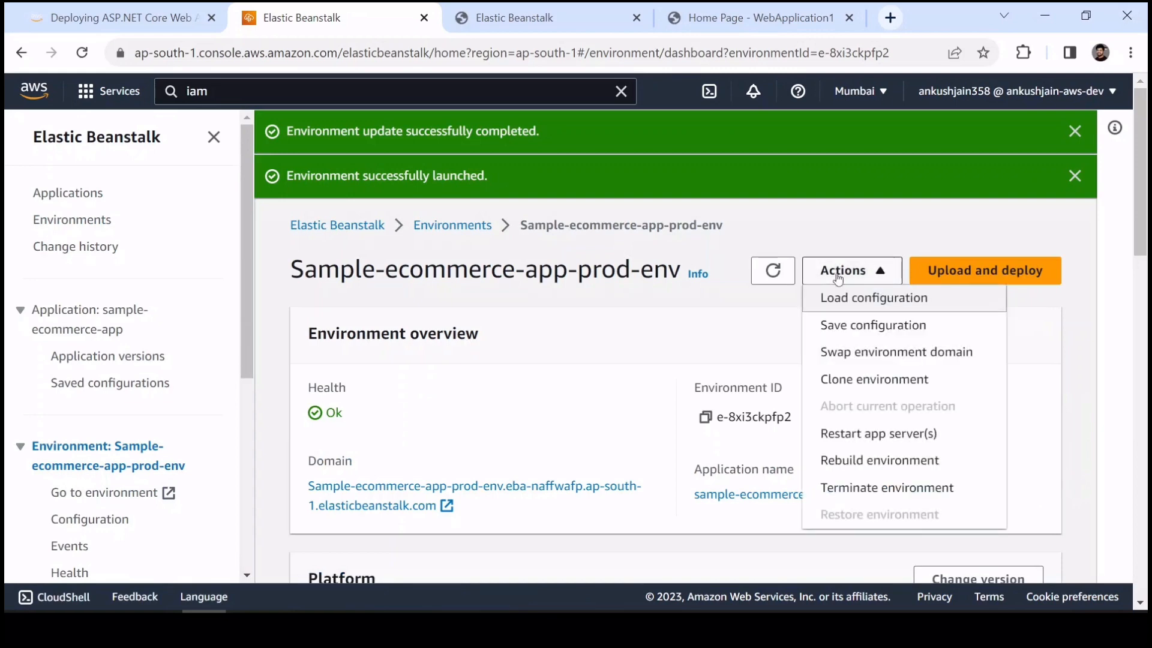
pyautogui.click(859, 353)
# Step: Choose Sample-ecommerce-app-dev-env as the environment domain to swap with and submit the swap
pyautogui.scroll(-4, 288, 476)
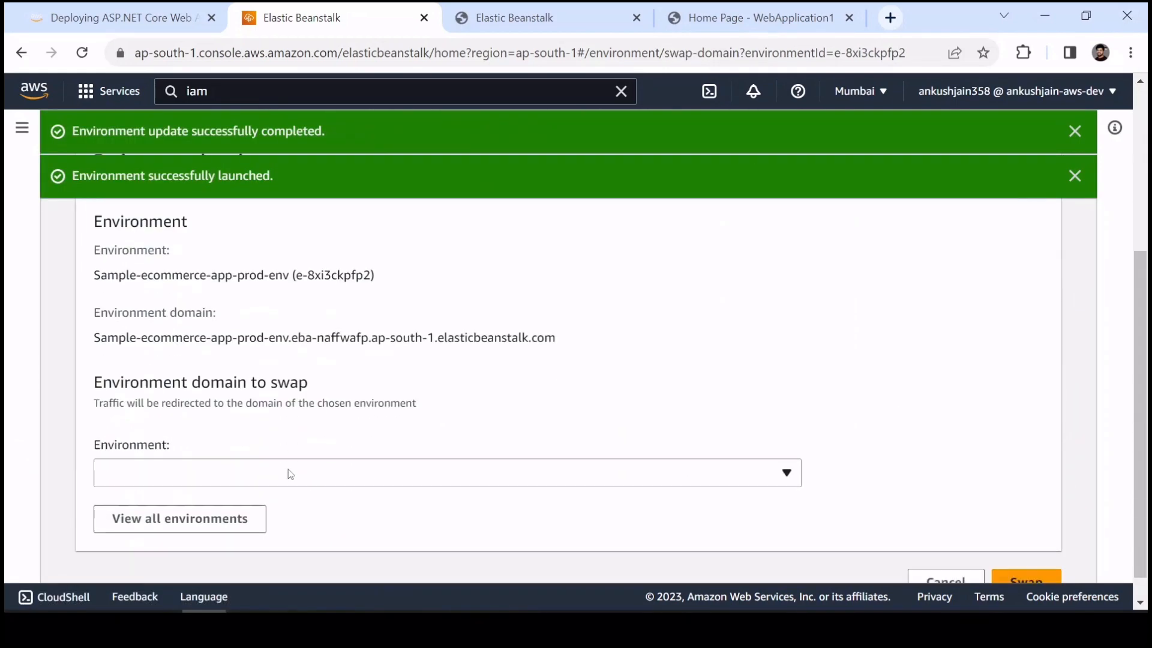
pyautogui.click(188, 476)
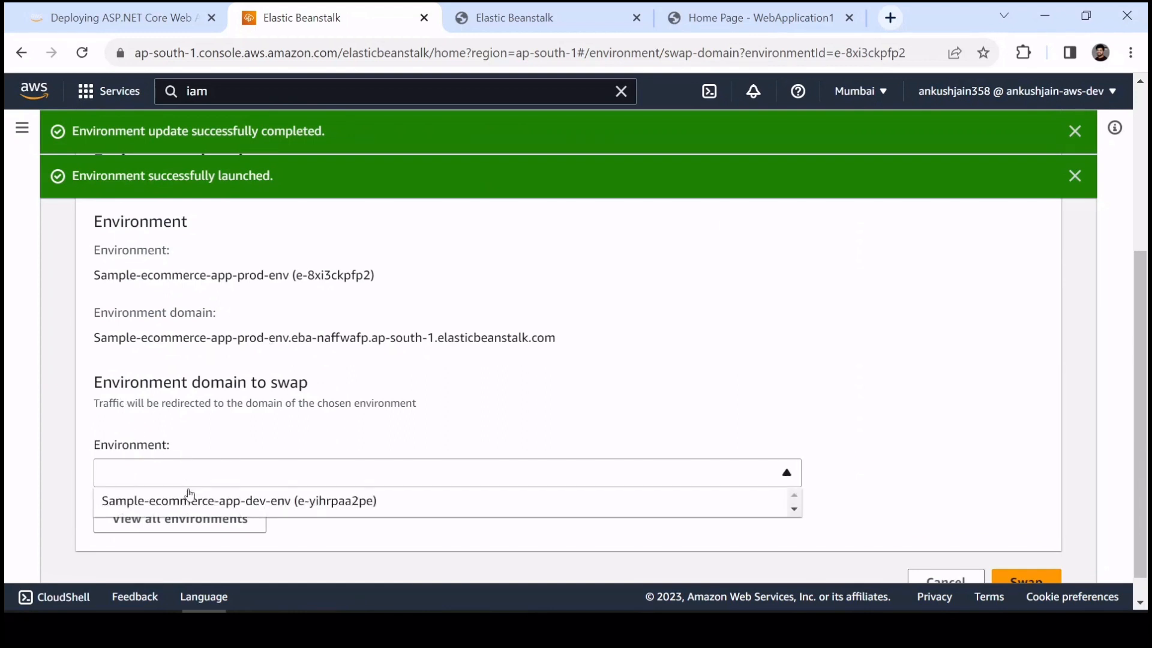
pyautogui.click(189, 502)
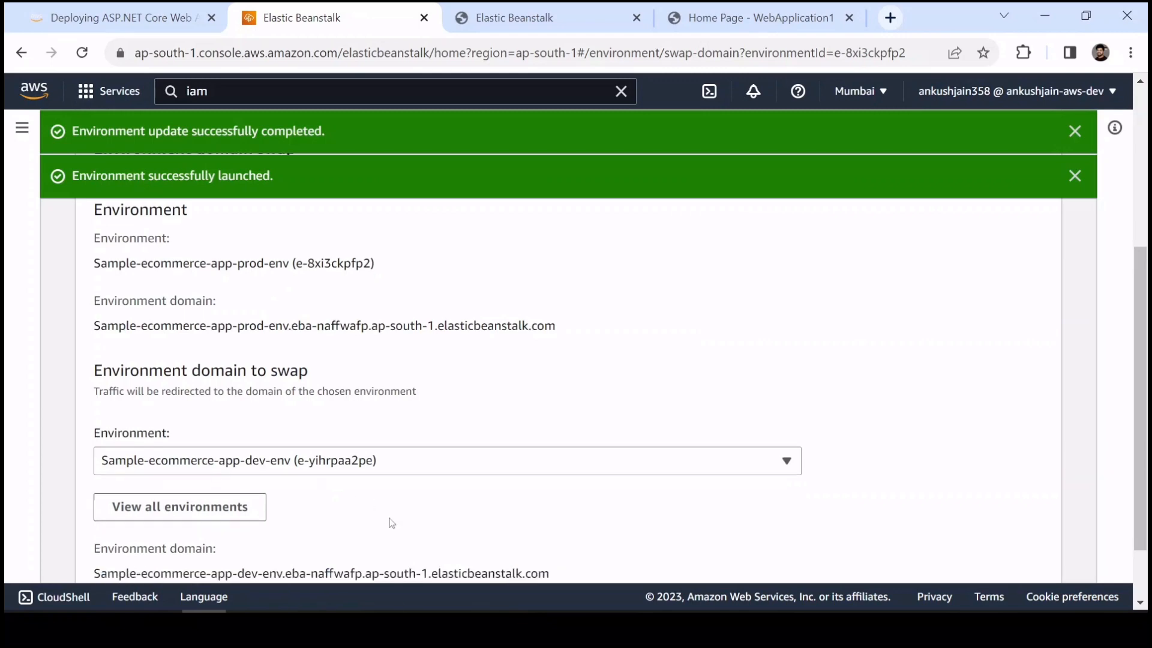
pyautogui.scroll(-2, 388, 522)
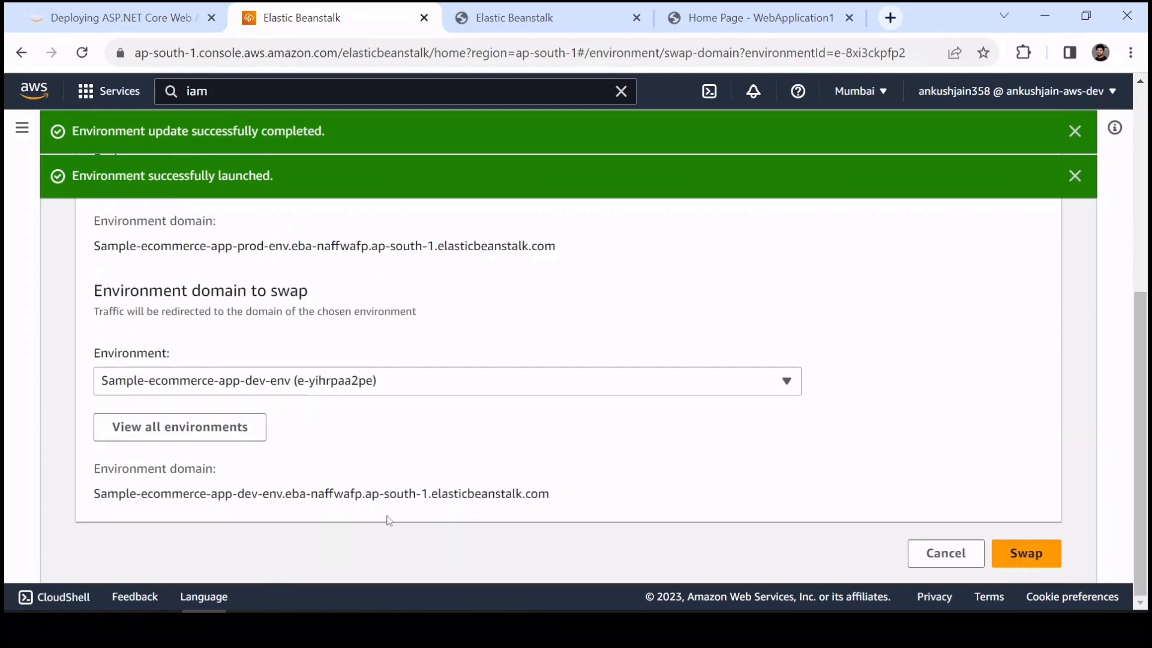
pyautogui.click(1048, 561)
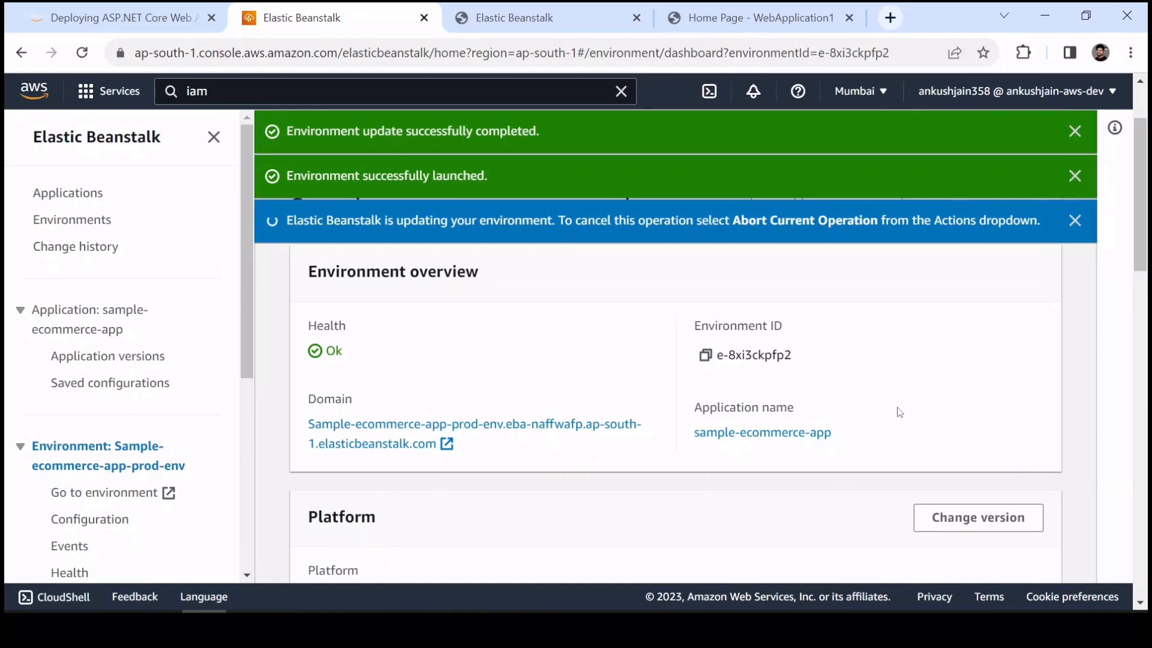
# Step: Review the production and dev sites' addresses, and check the production environment's update status and domain in the console
pyautogui.click(601, 8)
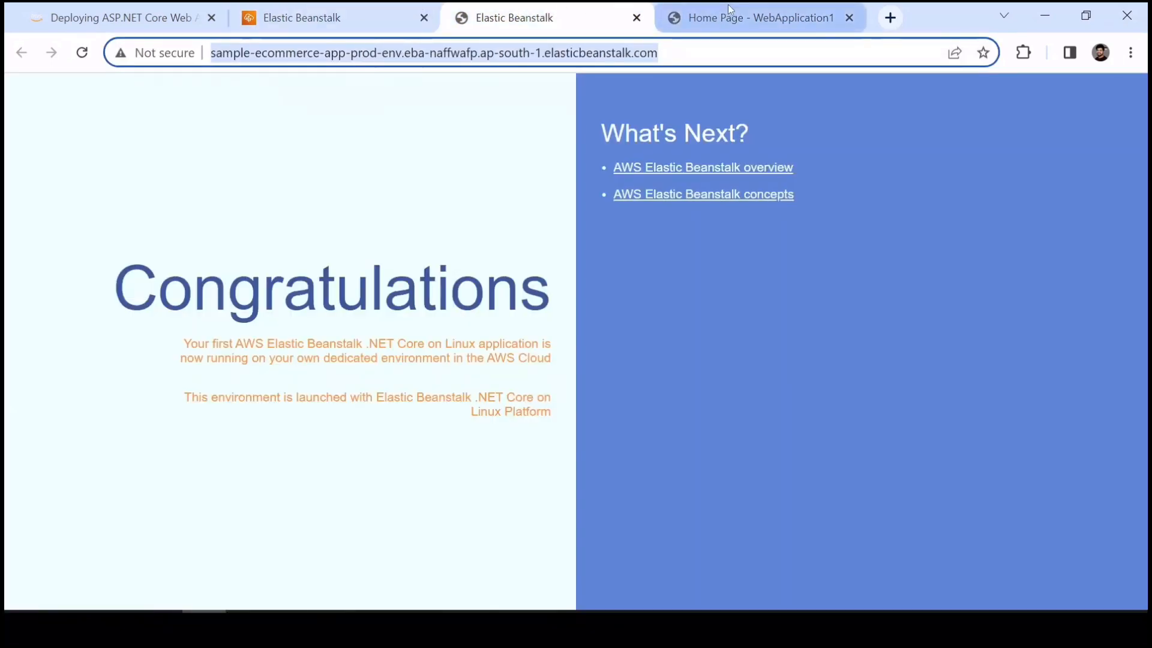
pyautogui.click(750, 17)
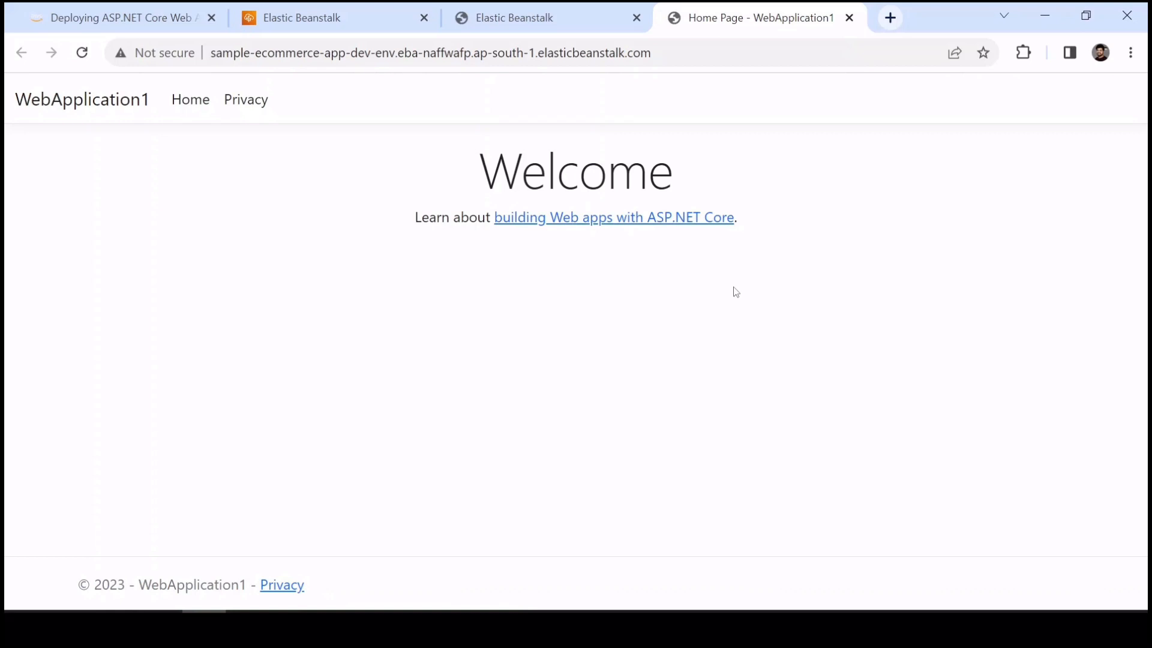
pyautogui.click(671, 42)
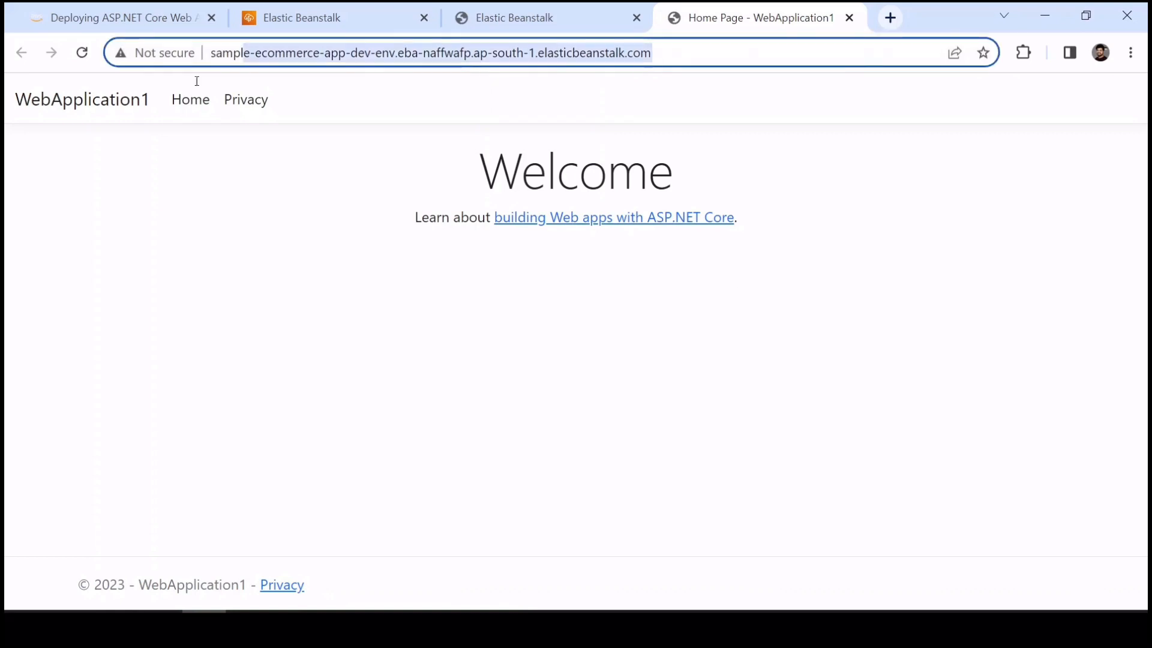
pyautogui.hotkey('ctrl', 'shift', 'Tab')
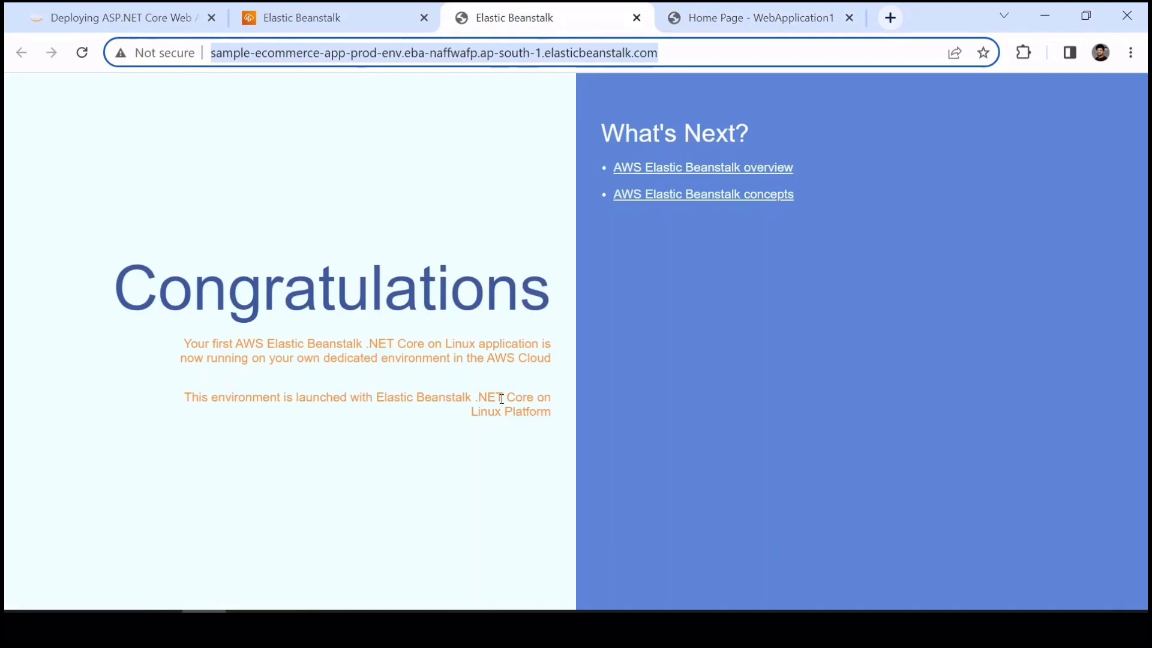
pyautogui.click(318, 8)
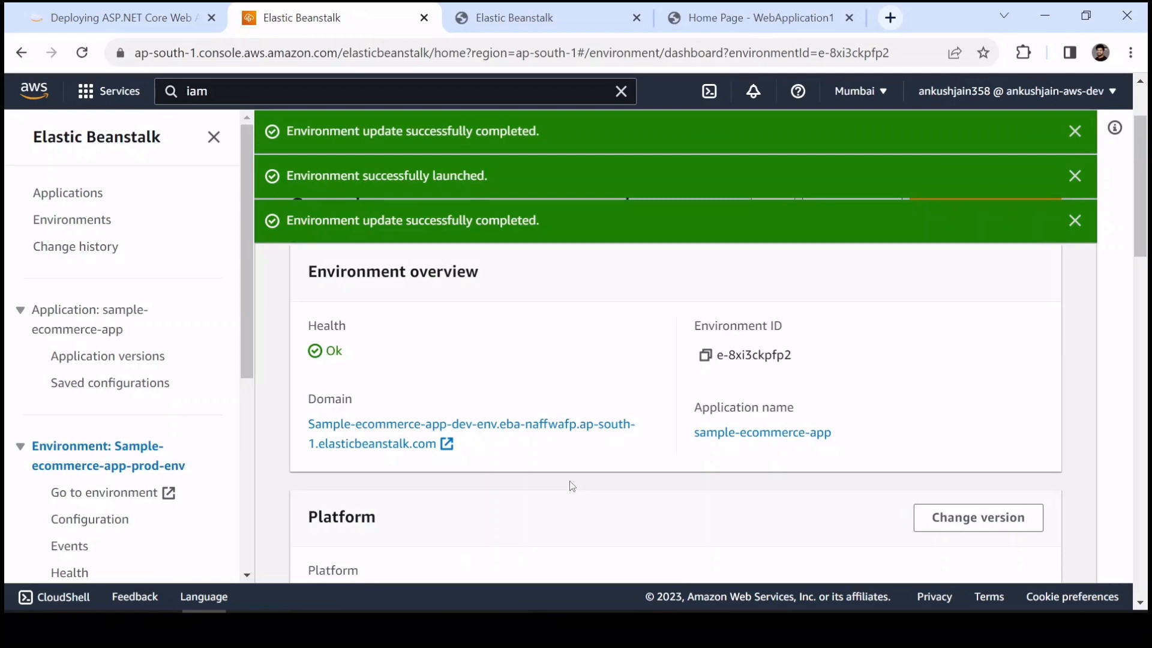
# Step: Reload the production domain's page and examine which application it serves, highlighting "prod" in its address
pyautogui.click(504, 15)
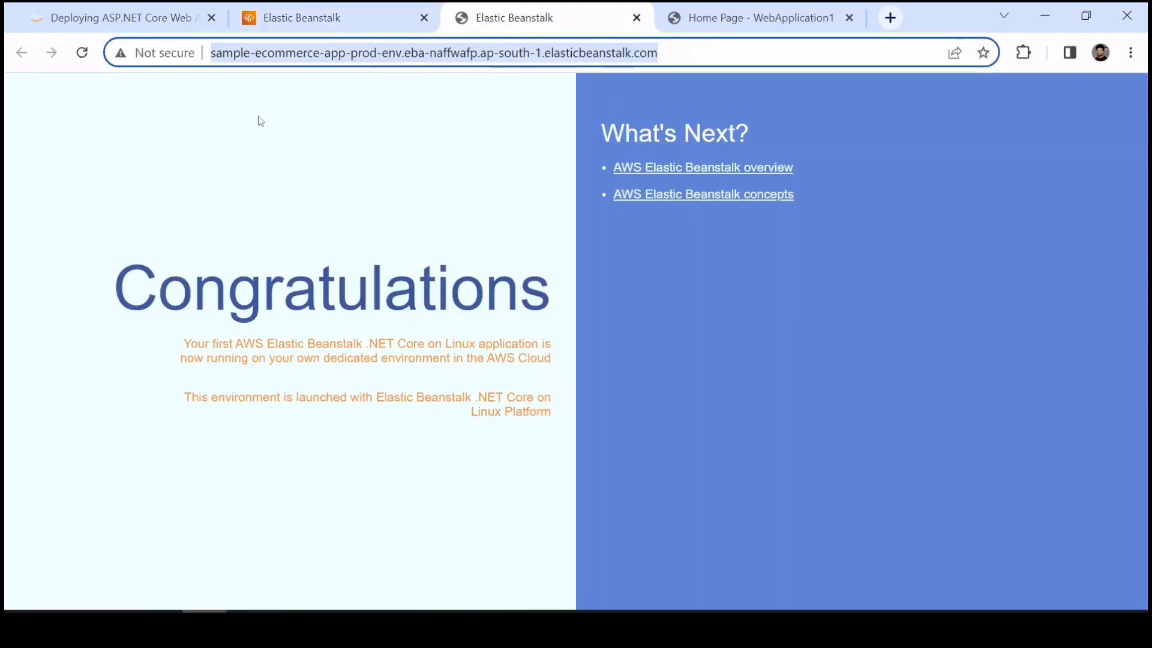
pyautogui.click(83, 55)
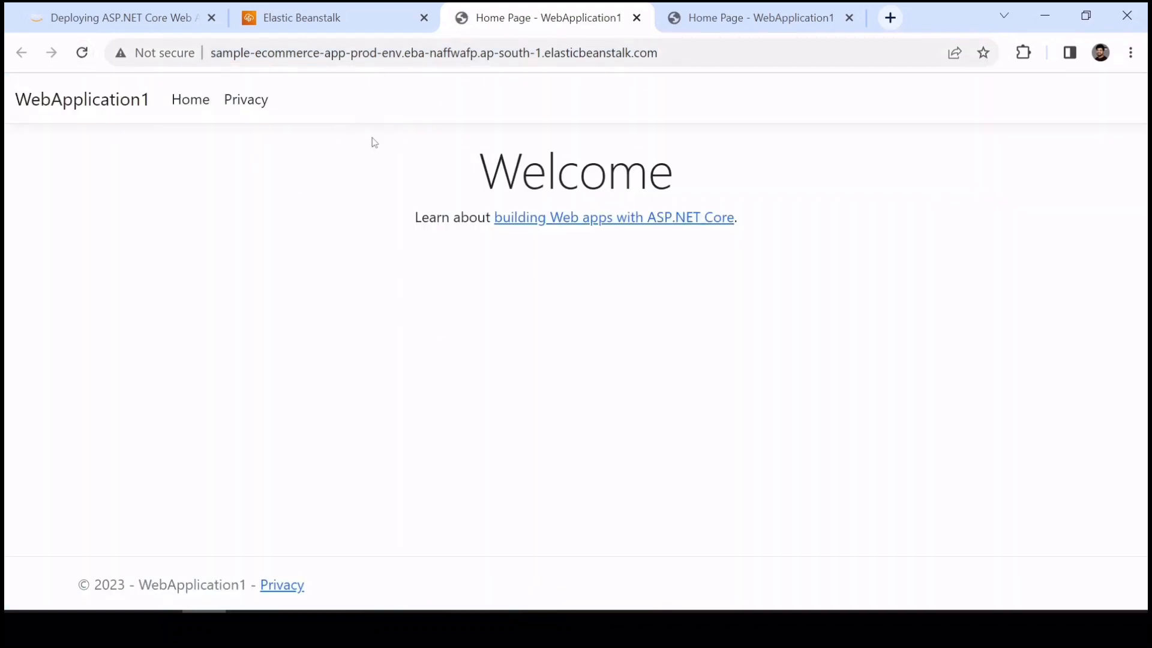
pyautogui.click(1047, 18)
pyautogui.doubleClick(358, 58)
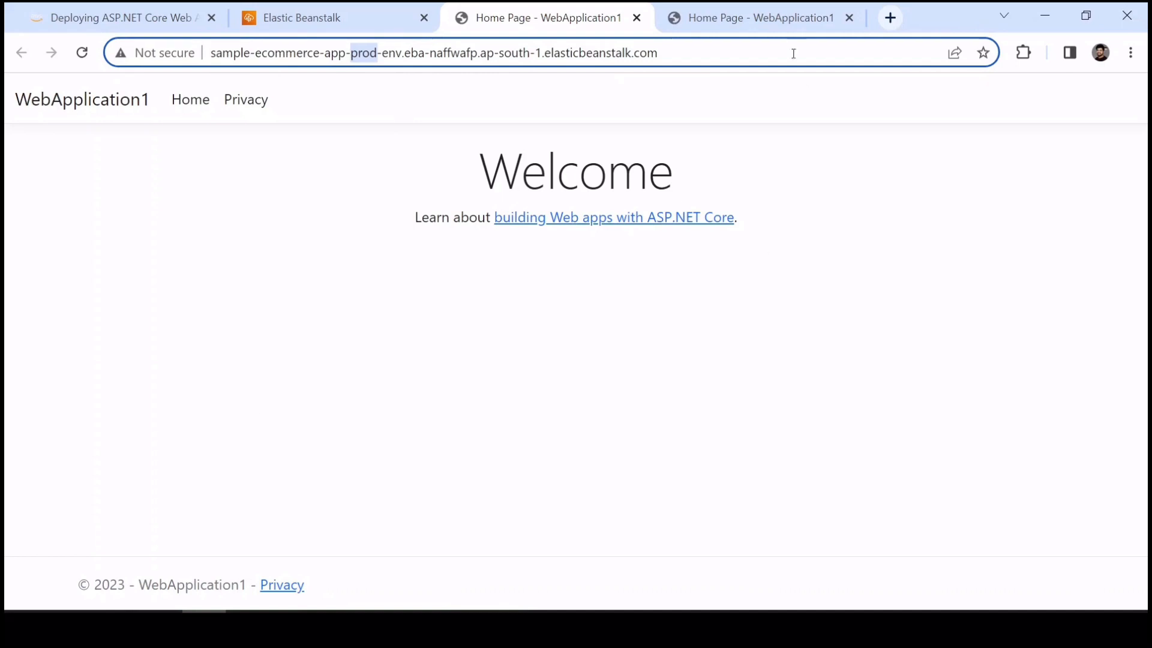
# Step: Reload the dev domain's page and compare it with the page served at the production domain
pyautogui.click(792, 18)
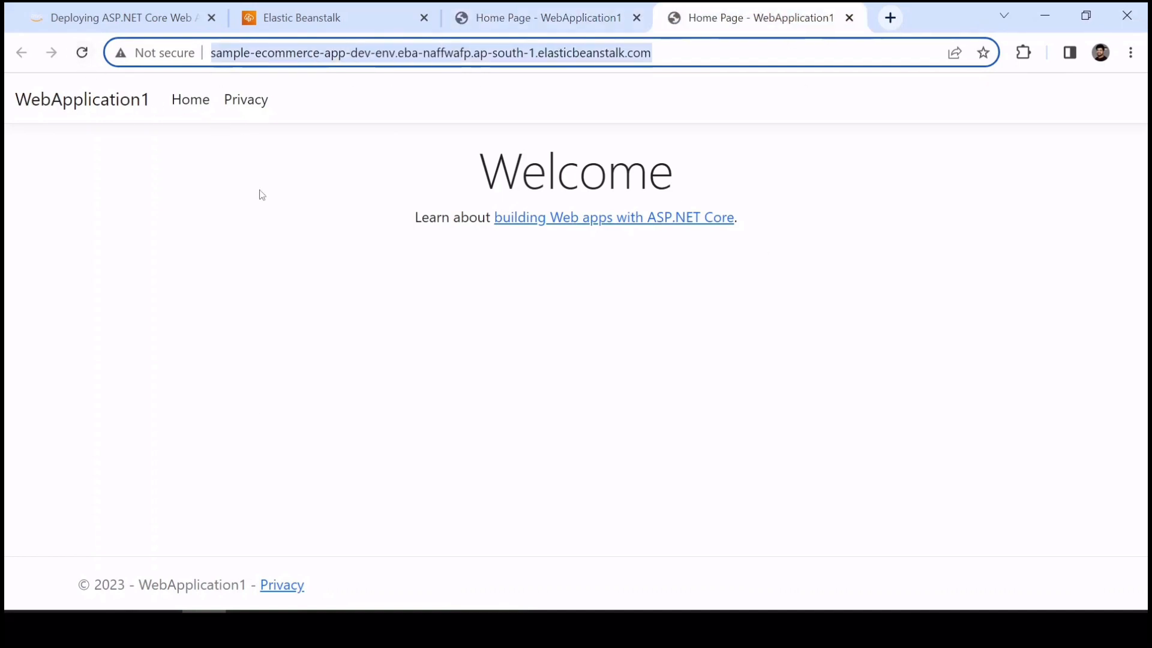
pyautogui.click(557, 7)
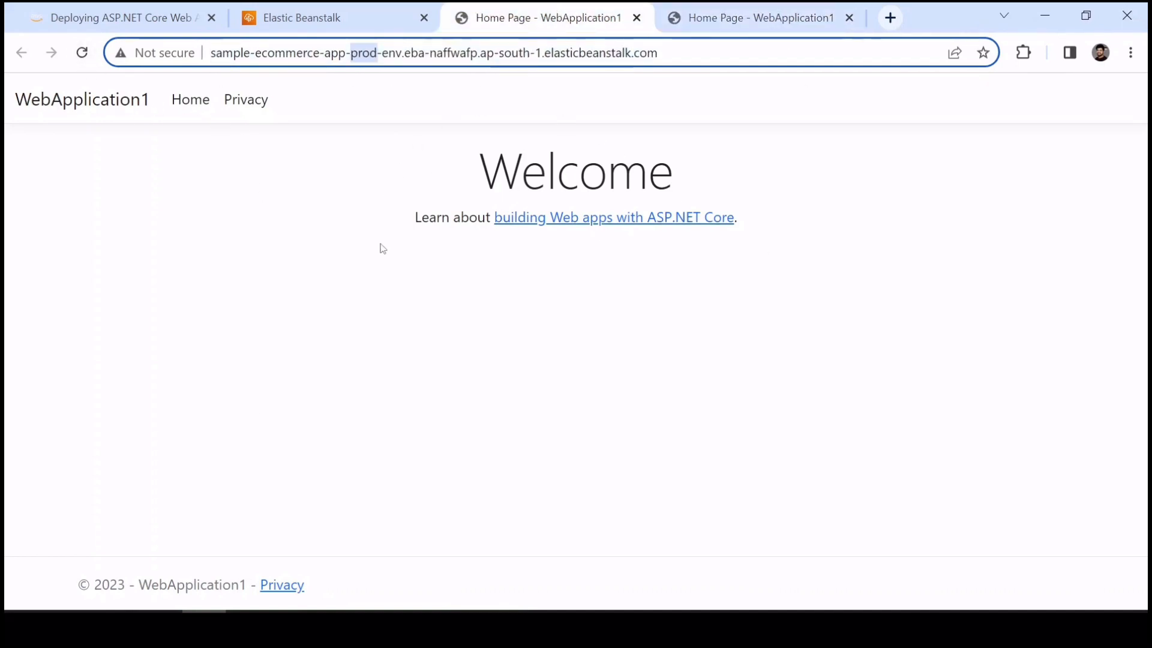
pyautogui.click(804, 9)
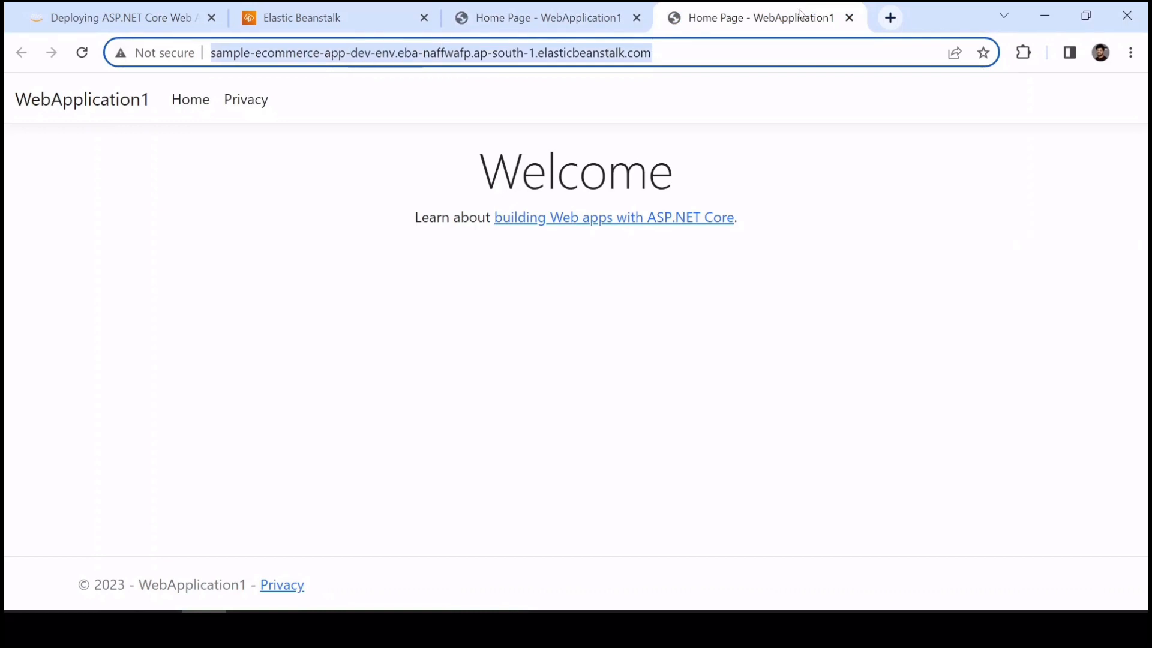
pyautogui.click(203, 106)
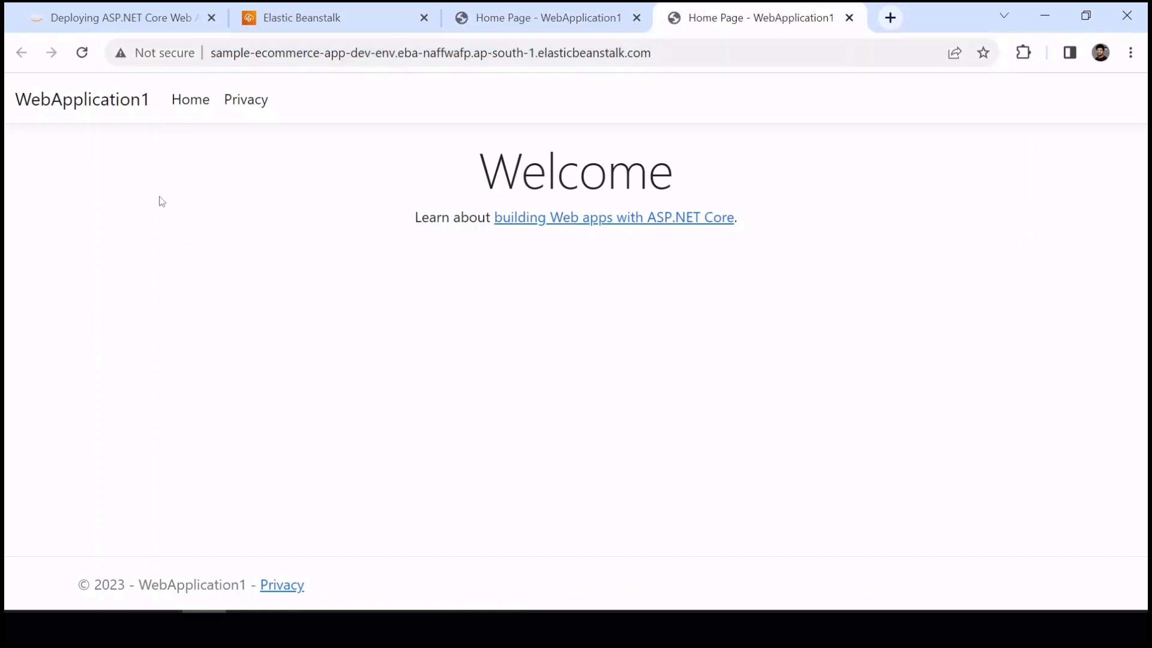
pyautogui.click(82, 53)
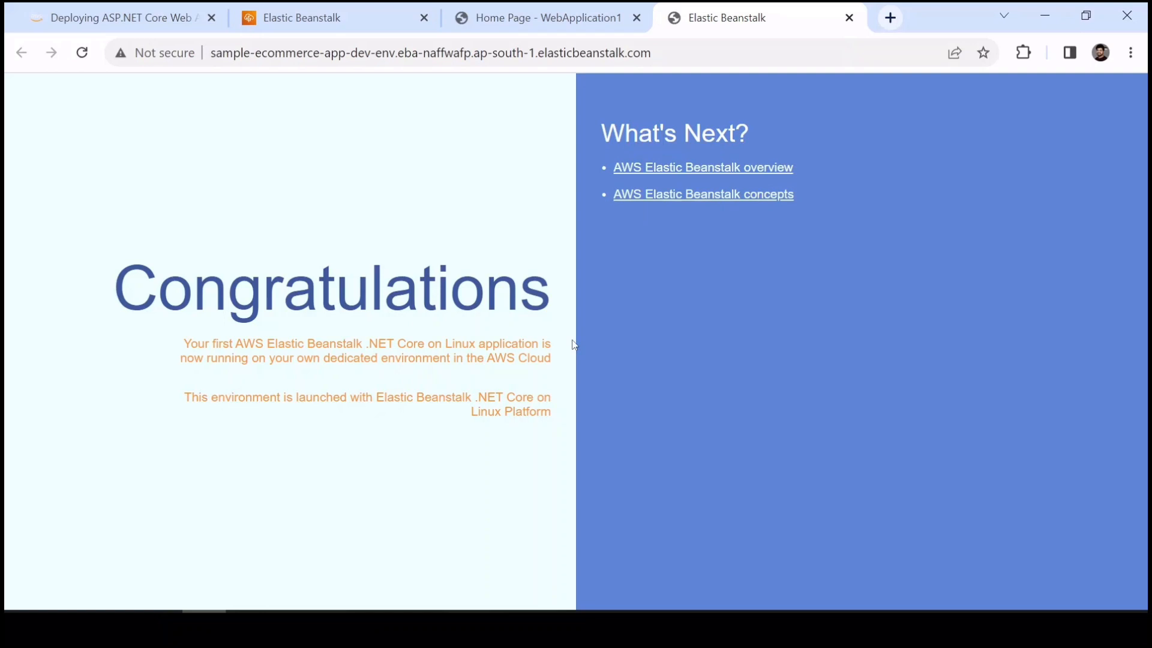
pyautogui.click(506, 22)
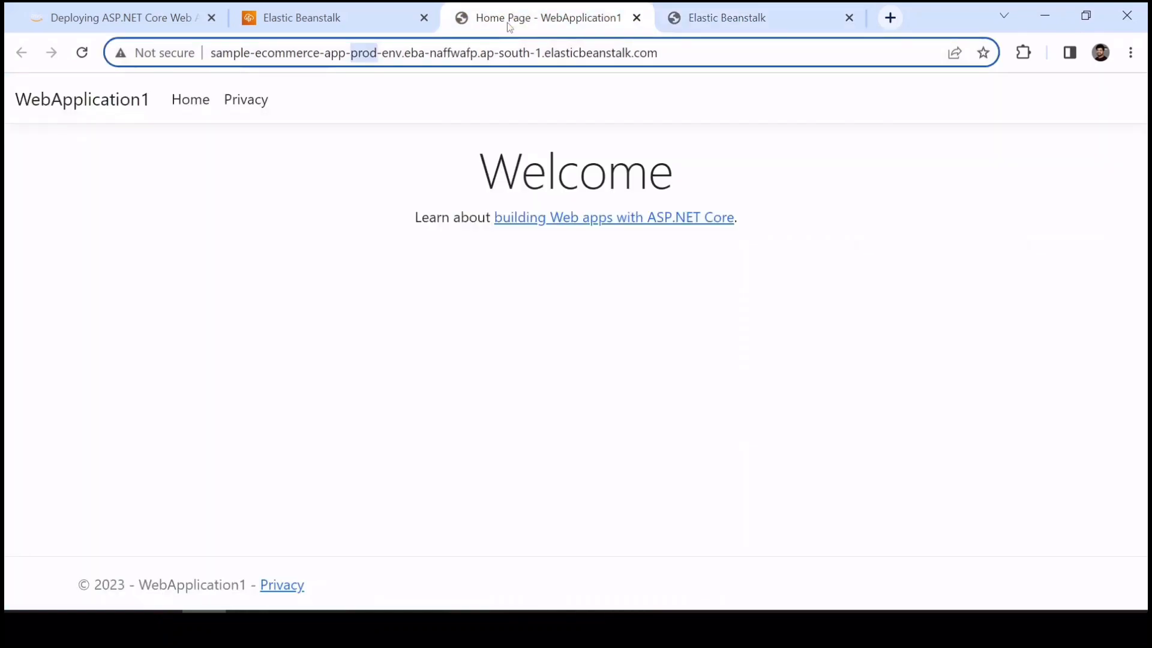